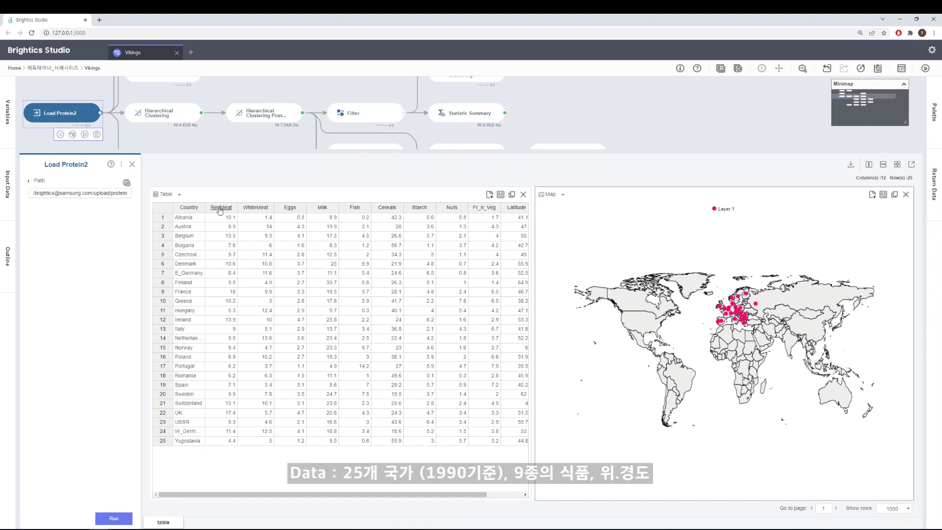
Examine the Load Protein2 table through its Latitude and Longitude columns and the data points over Europe on the map
{"action": "left_click_drag", "start_coordinate": [314, 496], "coordinate": [399, 496]}
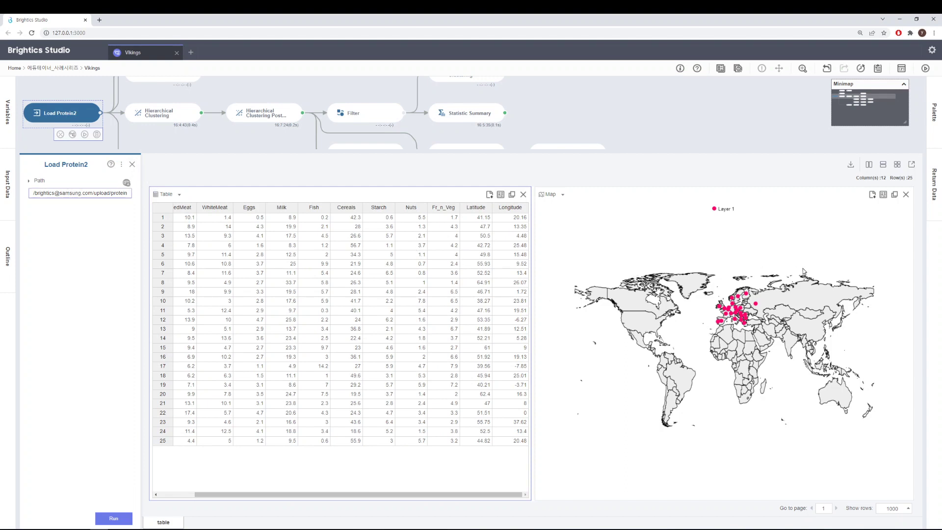
{"action": "scroll", "coordinate": [717, 346], "scroll_direction": "up", "scroll_amount": 1}
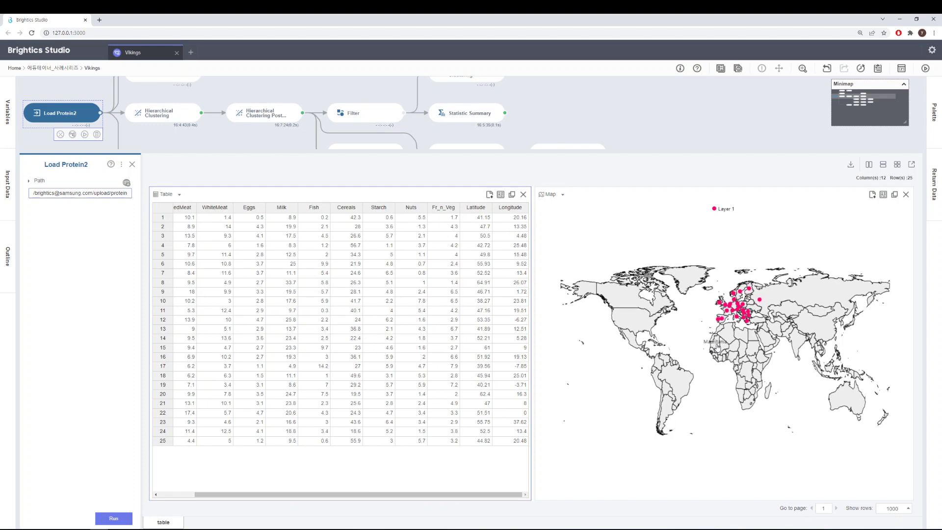
{"action": "scroll", "coordinate": [717, 346], "scroll_direction": "up", "scroll_amount": 1}
{"action": "scroll", "coordinate": [716, 344], "scroll_direction": "up", "scroll_amount": 1}
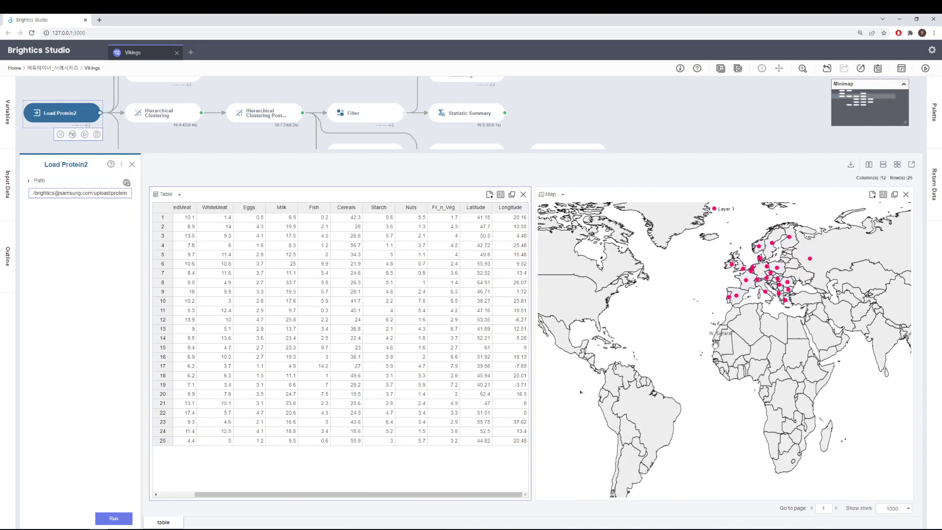
{"action": "left_click_drag", "start_coordinate": [715, 343], "coordinate": [687, 381]}
{"action": "scroll", "coordinate": [687, 365], "scroll_direction": "up", "scroll_amount": 5}
{"action": "left_click_drag", "start_coordinate": [754, 362], "coordinate": [659, 407]}
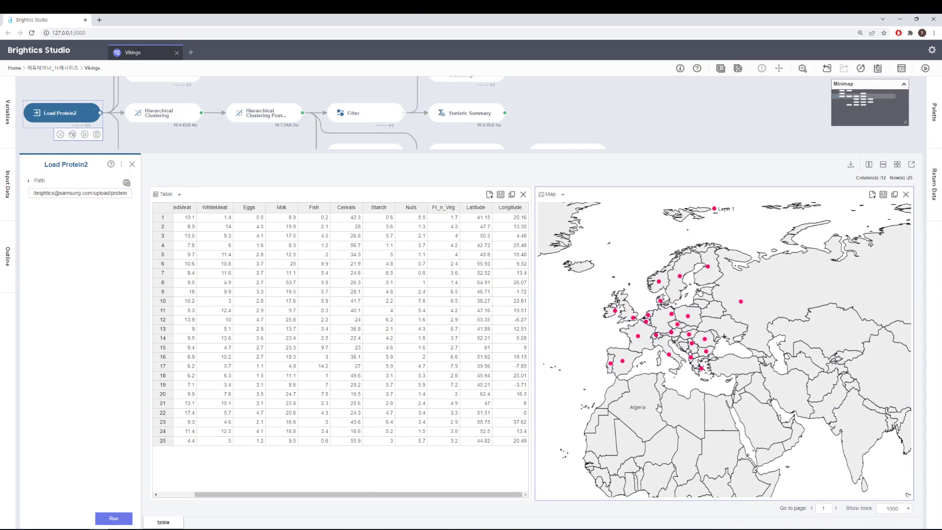
{"action": "scroll", "coordinate": [658, 408], "scroll_direction": "up", "scroll_amount": 2}
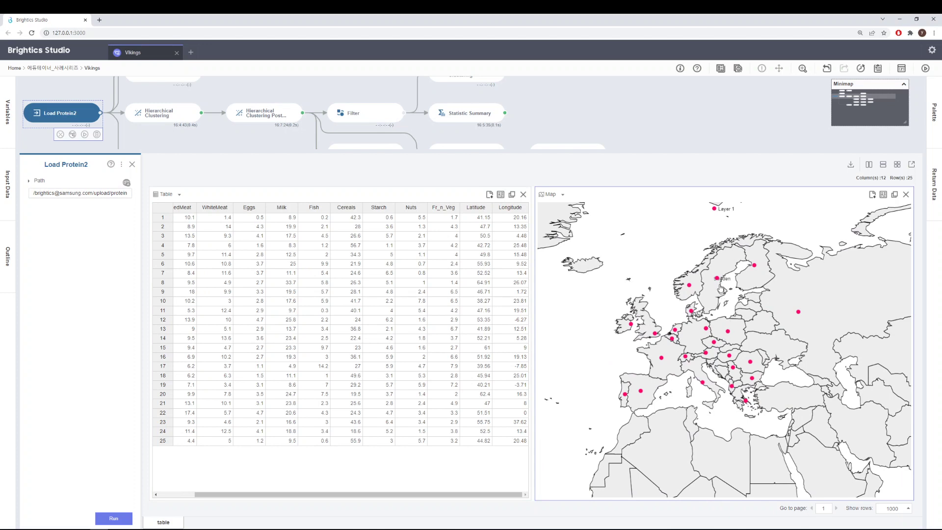
{"action": "scroll", "coordinate": [762, 285], "scroll_direction": "up", "scroll_amount": 2}
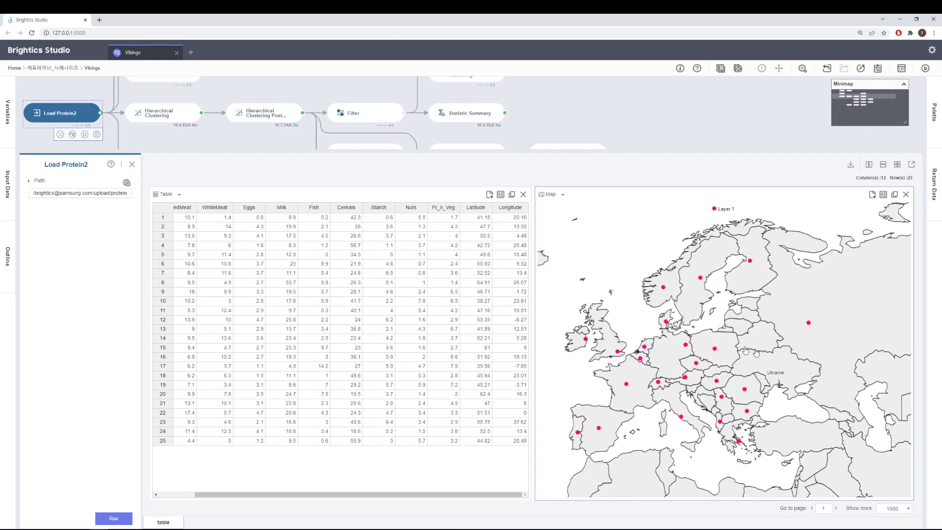
{"action": "left_click_drag", "start_coordinate": [745, 349], "coordinate": [818, 362]}
{"action": "mouse_move", "coordinate": [771, 291]}
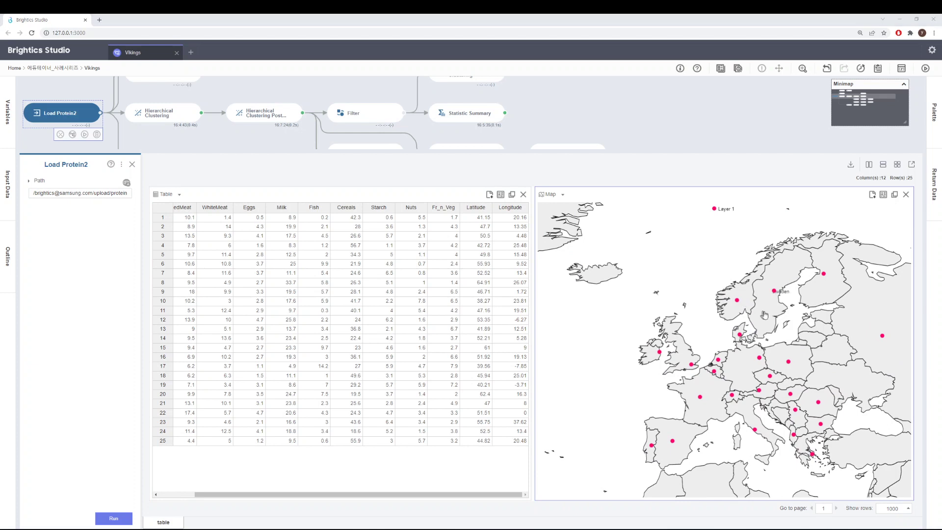
{"action": "left_click_drag", "start_coordinate": [775, 323], "coordinate": [731, 297]}
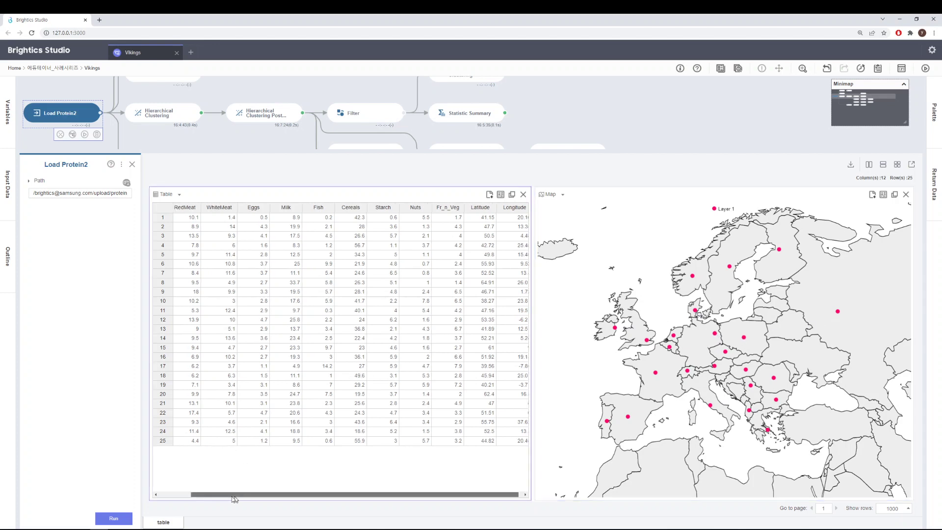
{"action": "left_click_drag", "start_coordinate": [236, 495], "coordinate": [198, 495]}
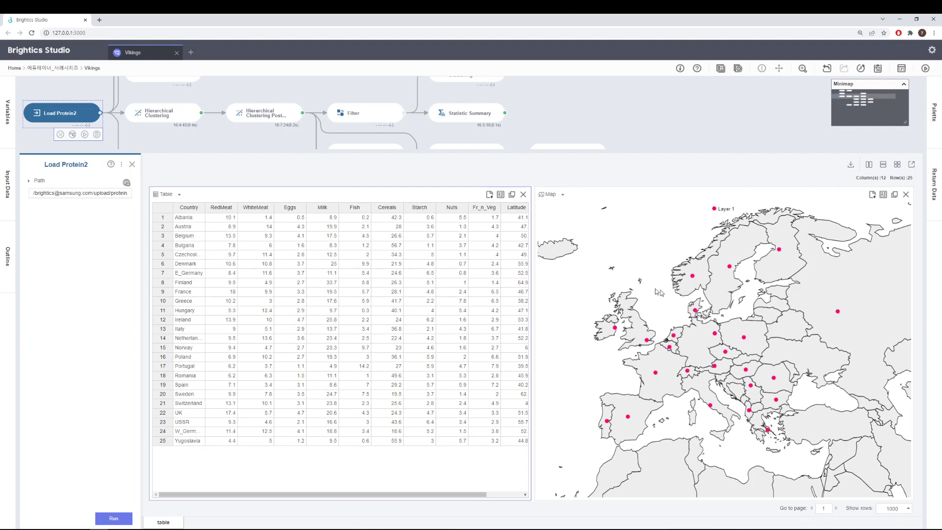
Check the map's Chart Type and Map Type in its chart settings, and close the Load Protein2 details
{"action": "left_click", "coordinate": [883, 195]}
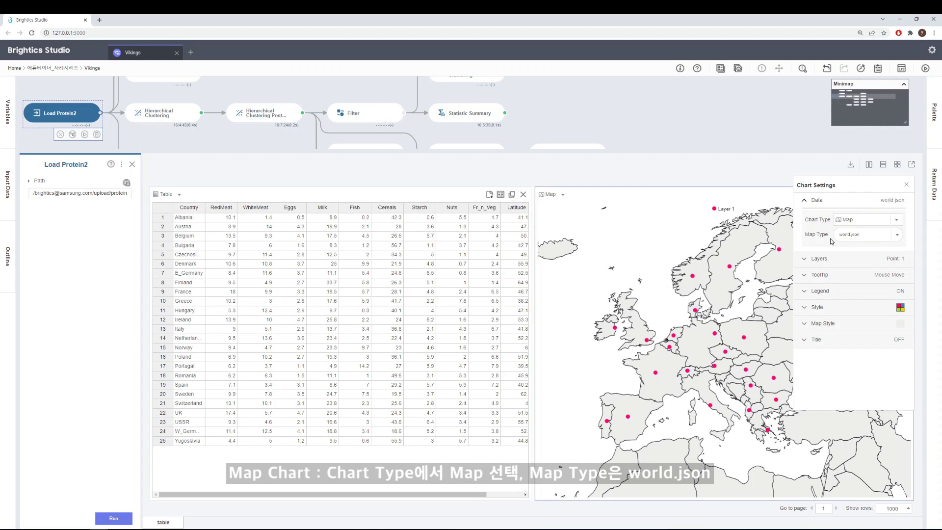
{"action": "left_click", "coordinate": [872, 235]}
{"action": "left_click", "coordinate": [906, 188]}
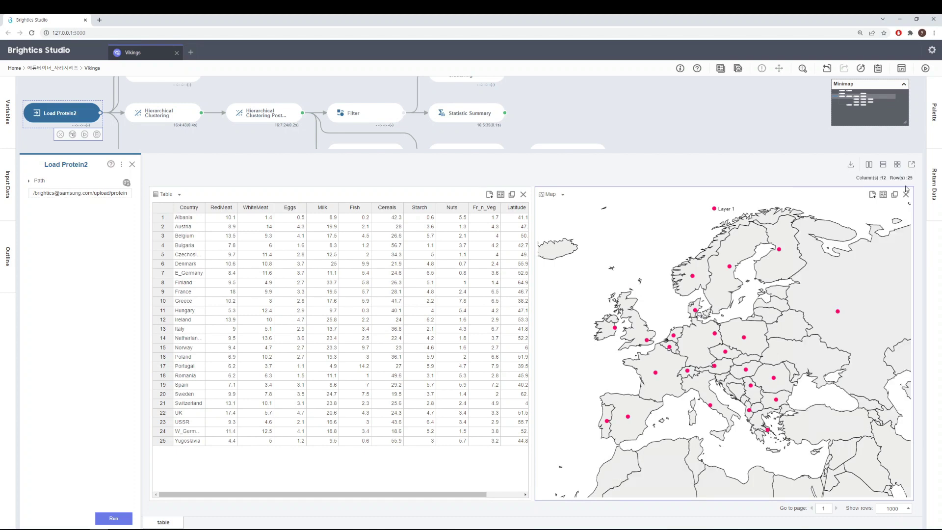
{"action": "left_click", "coordinate": [132, 164]}
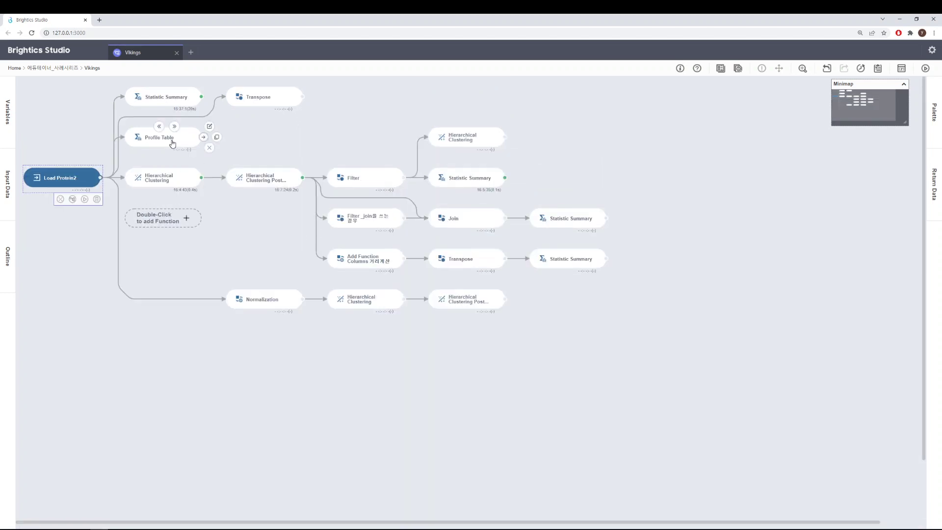
Open the Profile Table report and review its overview and the statistics of each food variable
{"action": "left_click", "coordinate": [172, 142]}
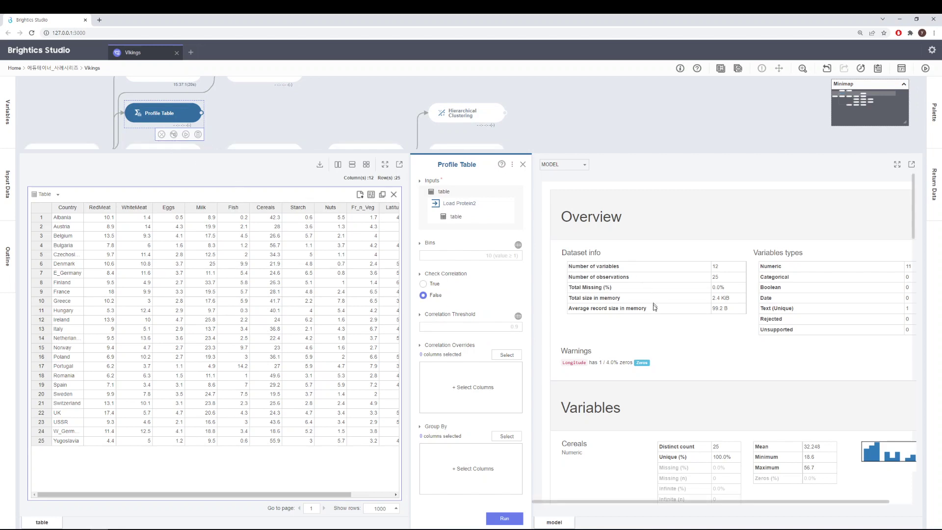
{"action": "scroll", "coordinate": [653, 317], "scroll_direction": "down", "scroll_amount": 10}
{"action": "scroll", "coordinate": [657, 318], "scroll_direction": "up", "scroll_amount": 7}
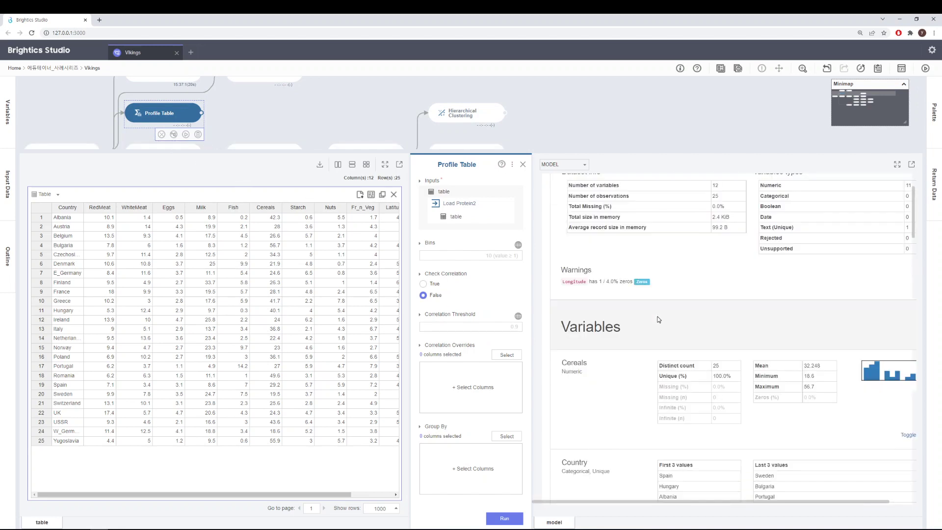
{"action": "scroll", "coordinate": [658, 319], "scroll_direction": "down", "scroll_amount": 2}
{"action": "scroll", "coordinate": [637, 318], "scroll_direction": "down", "scroll_amount": 4}
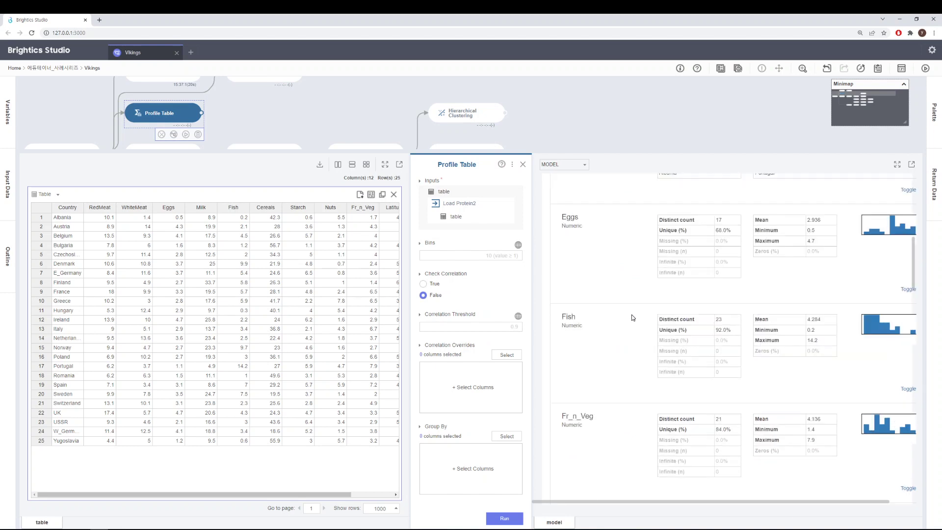
{"action": "scroll", "coordinate": [841, 416], "scroll_direction": "down", "scroll_amount": 8}
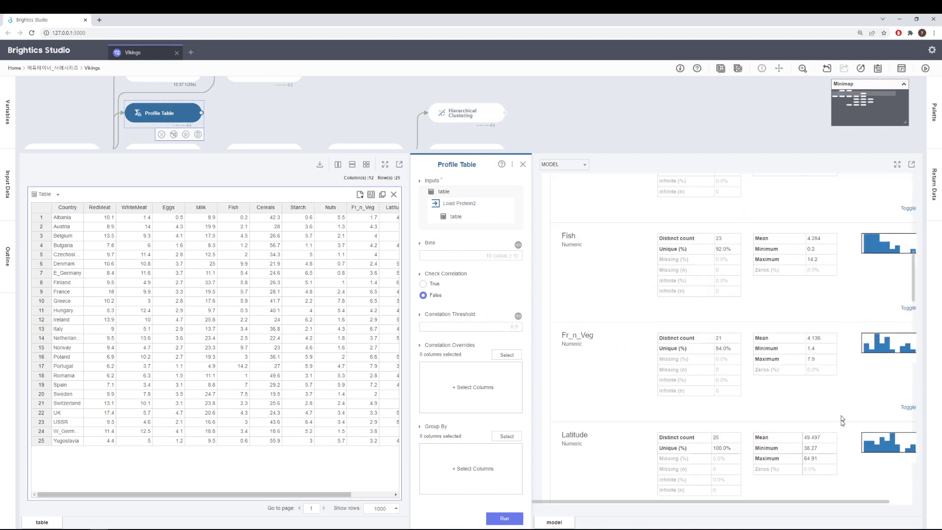
Examine the Pearson correlation heatmap in the Profile Table report and close the function's details
{"action": "scroll", "coordinate": [841, 429], "scroll_direction": "down", "scroll_amount": 16}
{"action": "scroll", "coordinate": [839, 425], "scroll_direction": "up", "scroll_amount": 8}
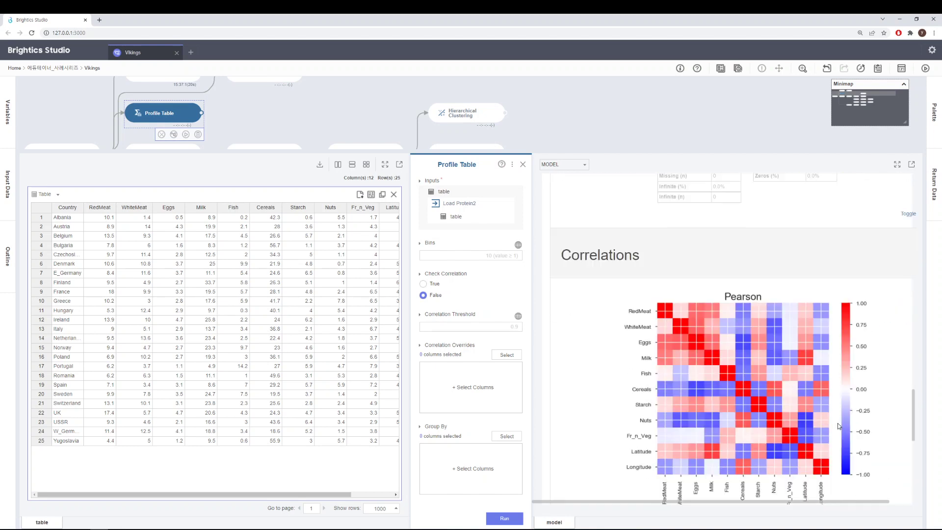
{"action": "scroll", "coordinate": [838, 424], "scroll_direction": "down", "scroll_amount": 10}
{"action": "scroll", "coordinate": [838, 419], "scroll_direction": "up", "scroll_amount": 4}
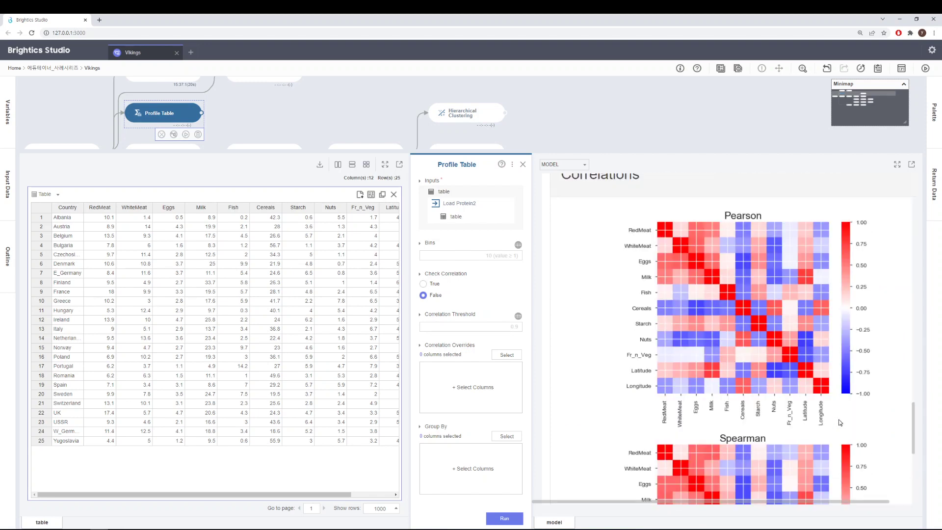
{"action": "scroll", "coordinate": [837, 418], "scroll_direction": "up", "scroll_amount": 3}
{"action": "scroll", "coordinate": [833, 419], "scroll_direction": "down", "scroll_amount": 2}
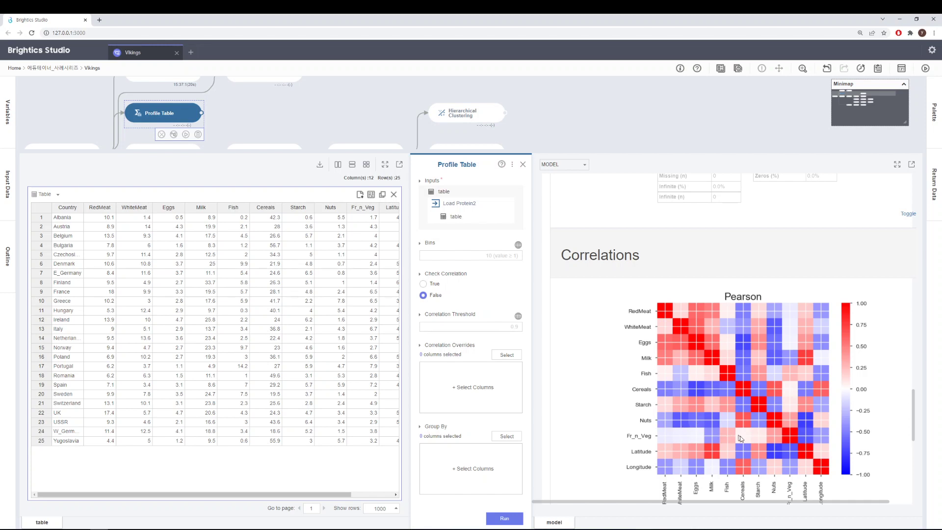
{"action": "left_click", "coordinate": [522, 165]}
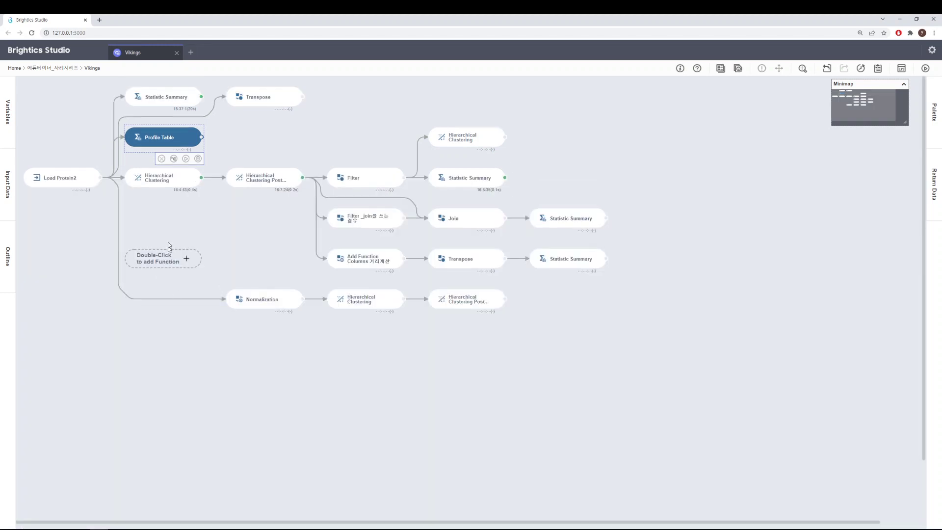
Review the Statistic Summary following Load Protein2 and inspect its enlarged line chart of Fish, Milk, RedMeat and WhiteMeat by country
{"action": "left_click", "coordinate": [162, 104]}
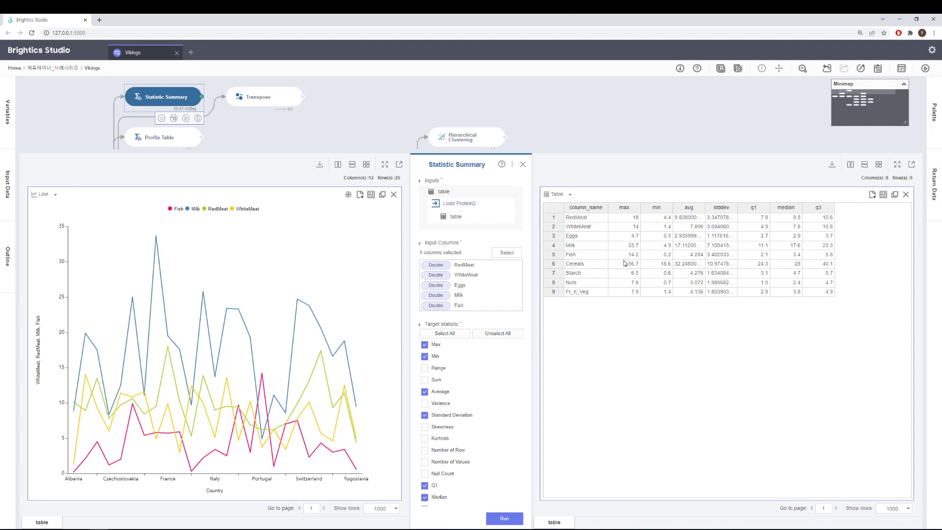
{"action": "left_click", "coordinate": [522, 168]}
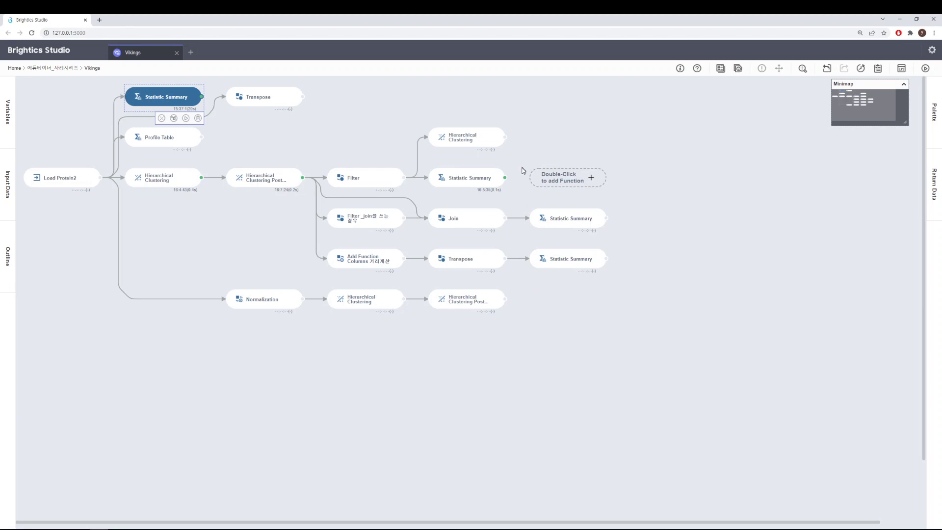
{"action": "left_click", "coordinate": [176, 104]}
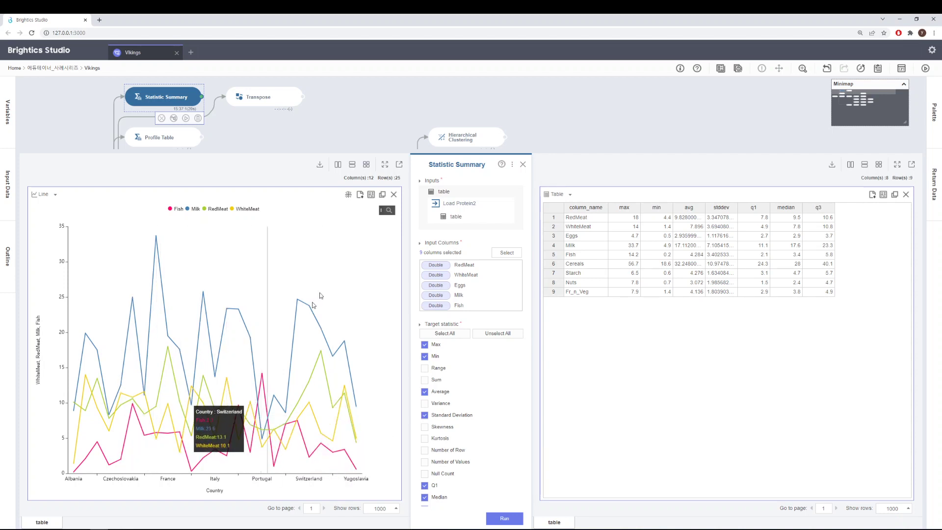
{"action": "left_click", "coordinate": [385, 165]}
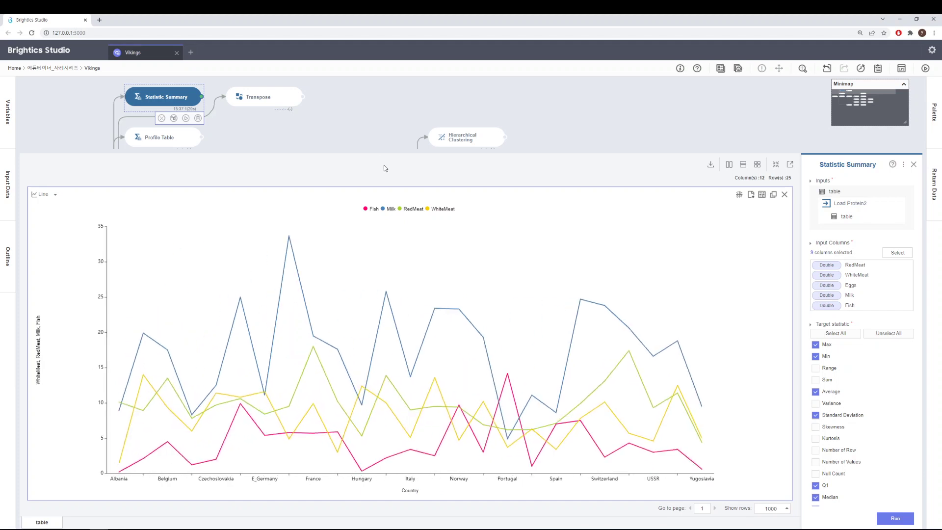
{"action": "left_click", "coordinate": [372, 209]}
{"action": "left_click", "coordinate": [775, 165]}
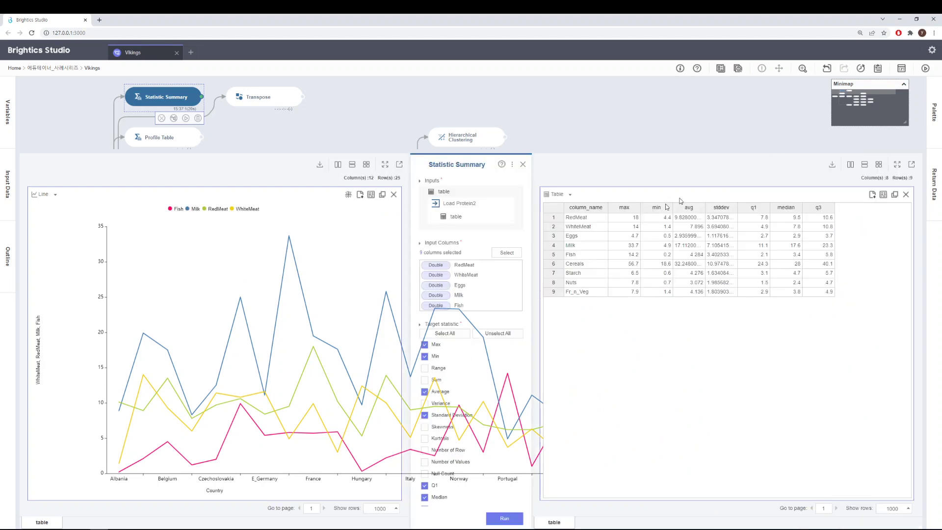
{"action": "left_click", "coordinate": [523, 163]}
Reopen Load Protein2 and examine the locations of the European countries on its map
{"action": "left_click", "coordinate": [86, 179]}
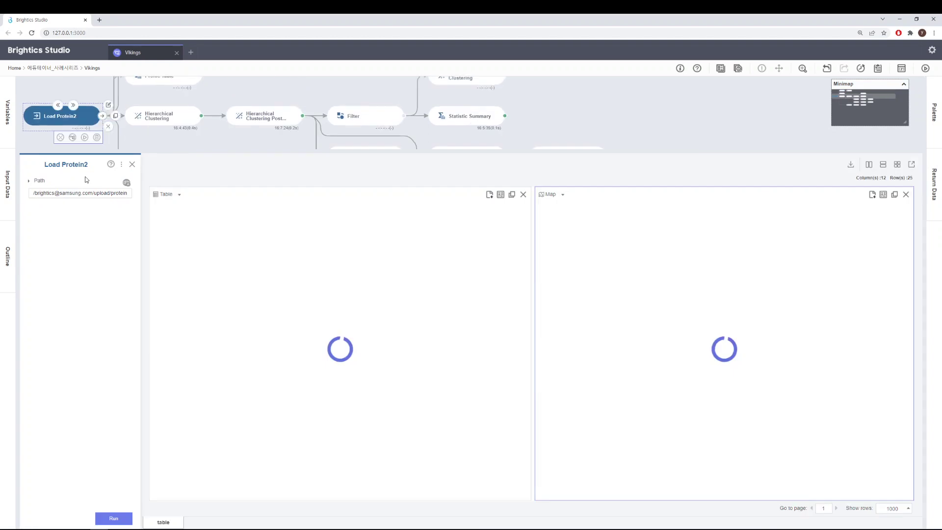
{"action": "scroll", "coordinate": [782, 324], "scroll_direction": "up", "scroll_amount": 5}
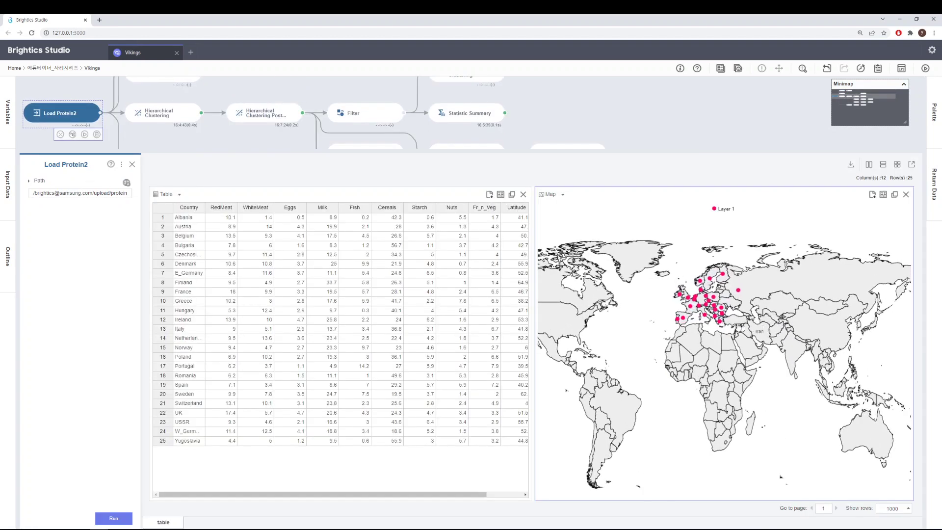
{"action": "left_click_drag", "start_coordinate": [734, 314], "coordinate": [744, 404]}
{"action": "scroll", "coordinate": [744, 405], "scroll_direction": "up", "scroll_amount": 3}
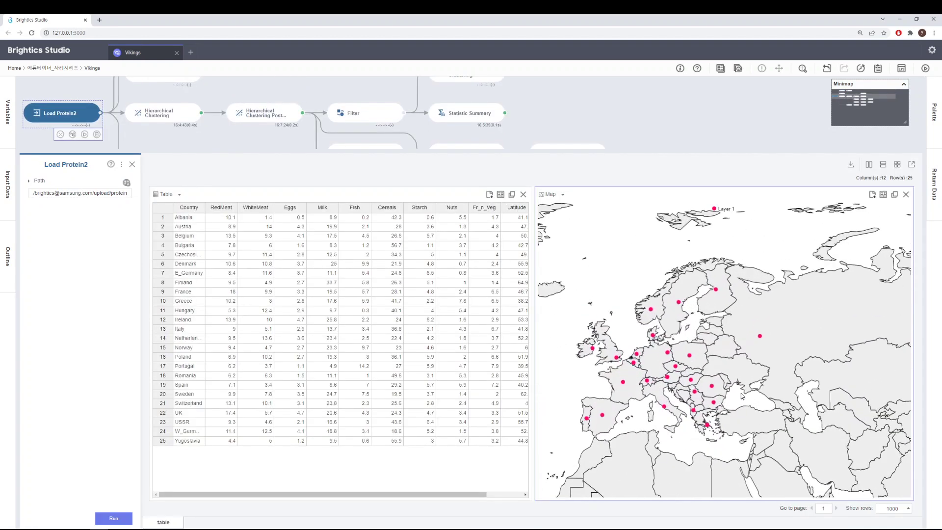
{"action": "mouse_move", "coordinate": [764, 314]}
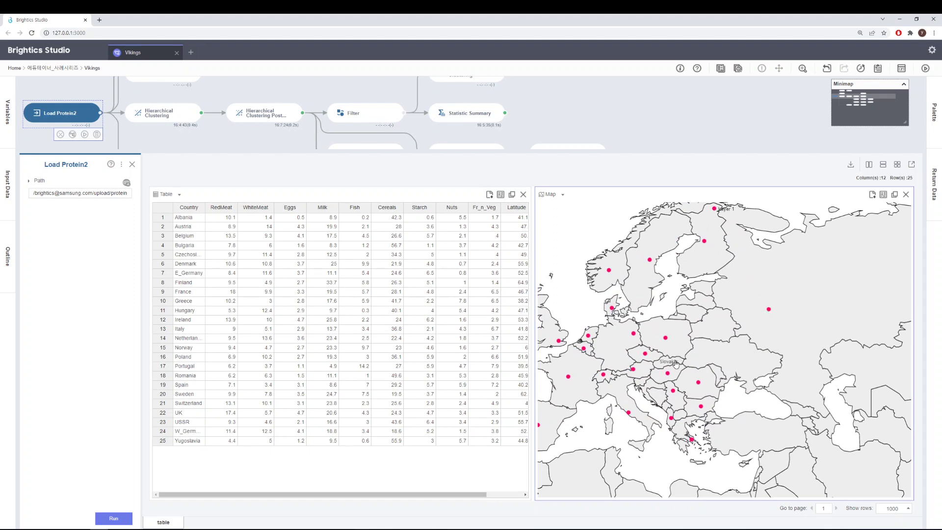
{"action": "mouse_move", "coordinate": [692, 440]}
{"action": "mouse_move", "coordinate": [668, 374]}
{"action": "left_click_drag", "start_coordinate": [596, 386], "coordinate": [662, 376]}
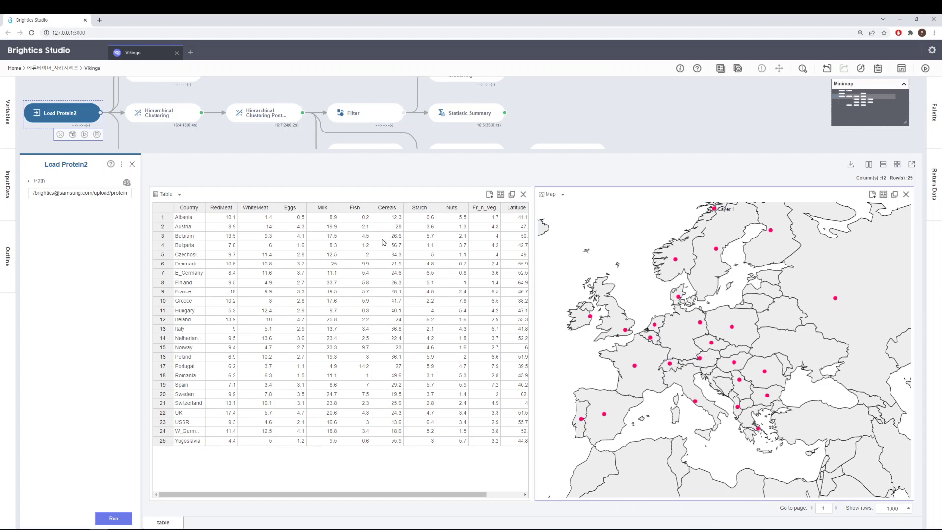
{"action": "left_click", "coordinate": [132, 166]}
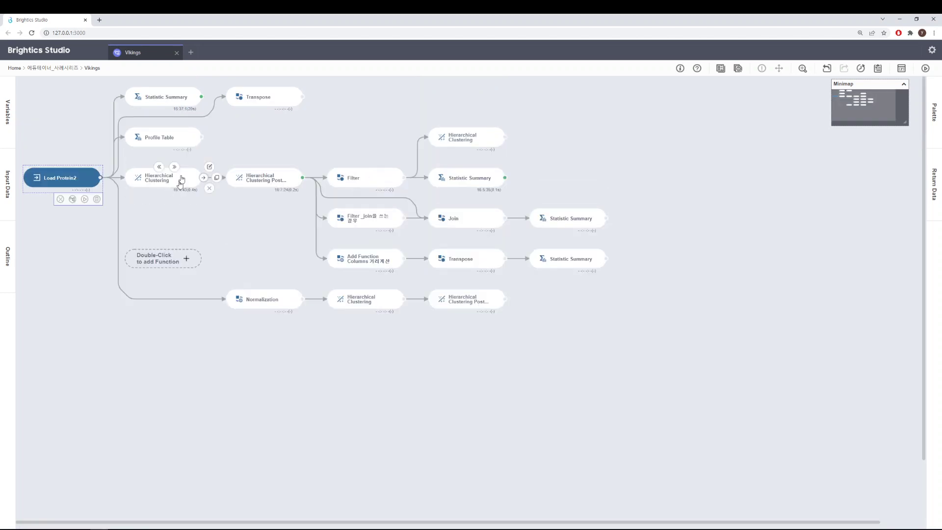
Revisit the first Statistic Summary, and inspect the Input Columns of the Transpose function fed by Load Protein2
{"action": "left_click", "coordinate": [173, 103]}
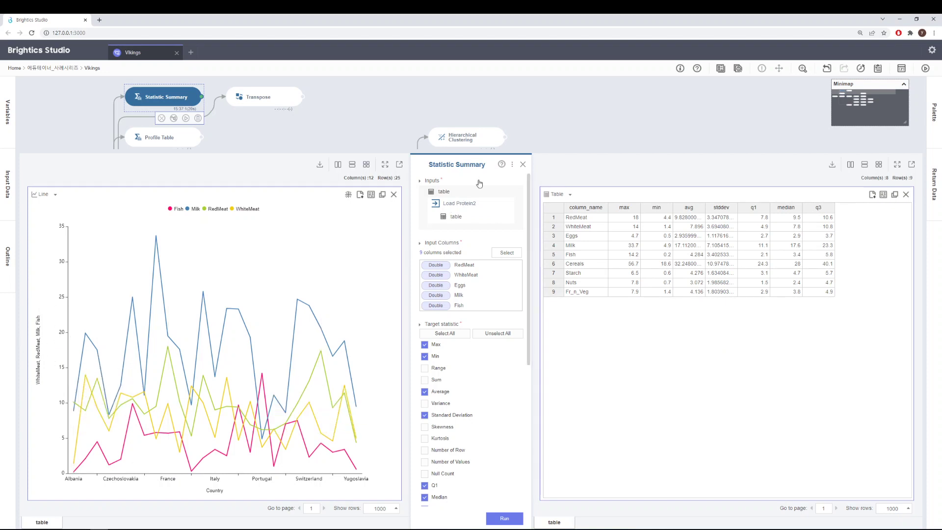
{"action": "left_click", "coordinate": [522, 166]}
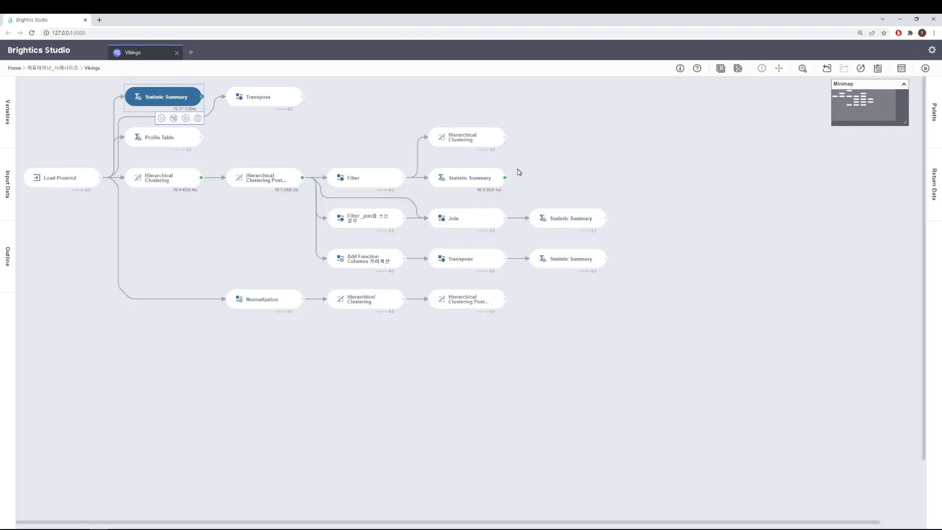
{"action": "left_click", "coordinate": [264, 102]}
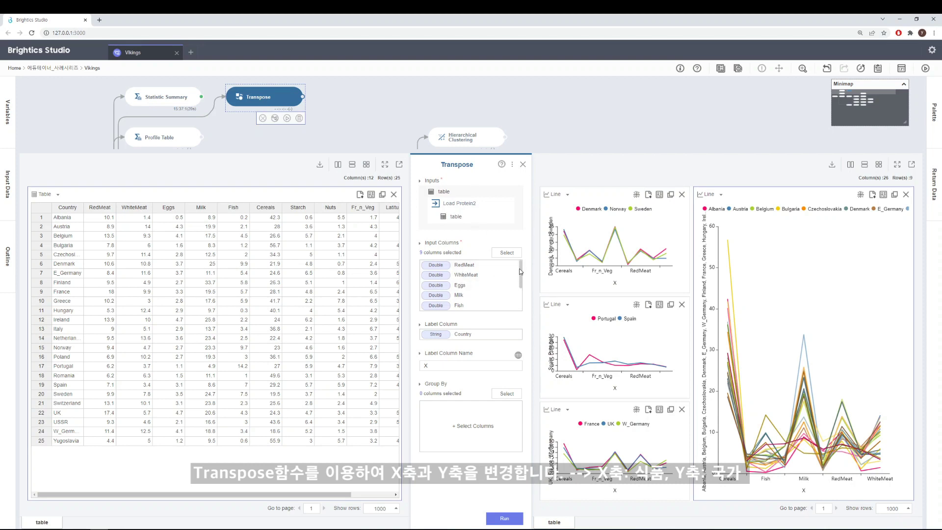
{"action": "left_click_drag", "start_coordinate": [522, 265], "coordinate": [520, 300]}
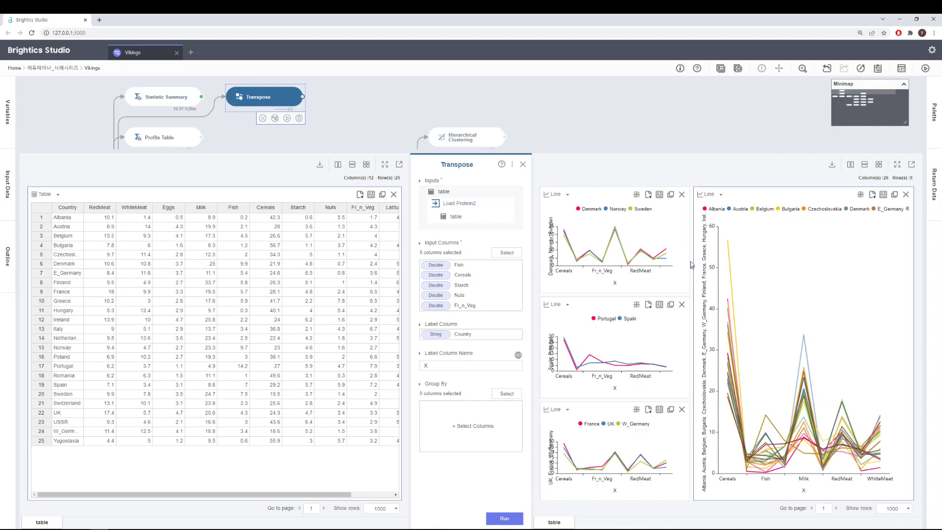
Enlarge the Transpose output, view the all-countries chart's data as a table, and switch it back to a line chart
{"action": "mouse_move", "coordinate": [818, 248]}
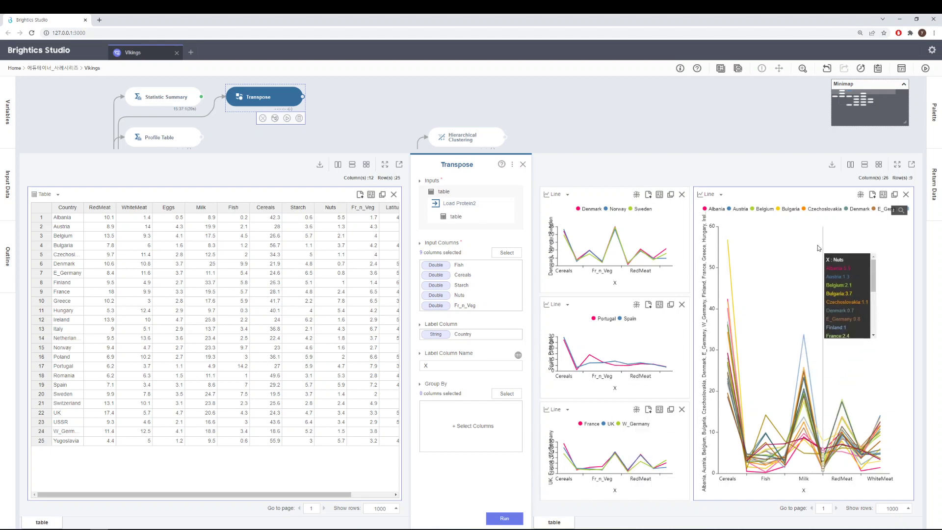
{"action": "left_click", "coordinate": [896, 168]}
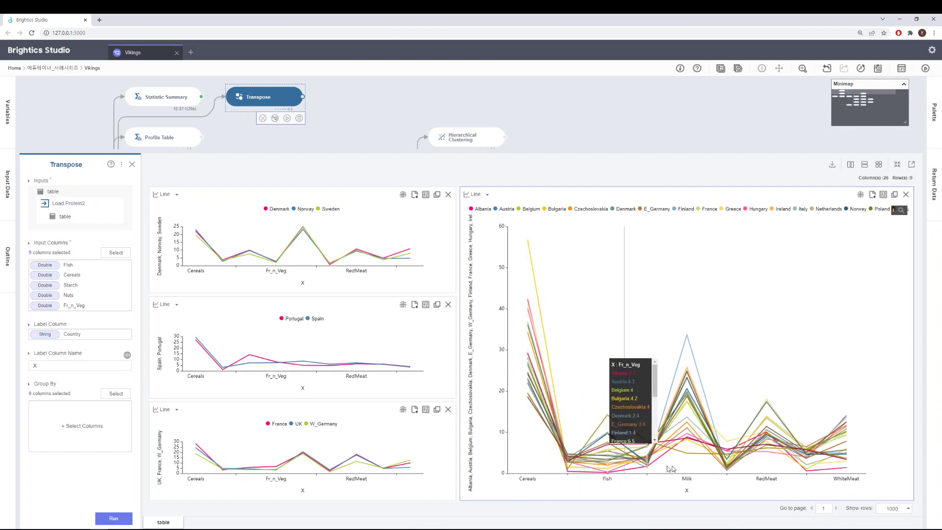
{"action": "left_click", "coordinate": [476, 195]}
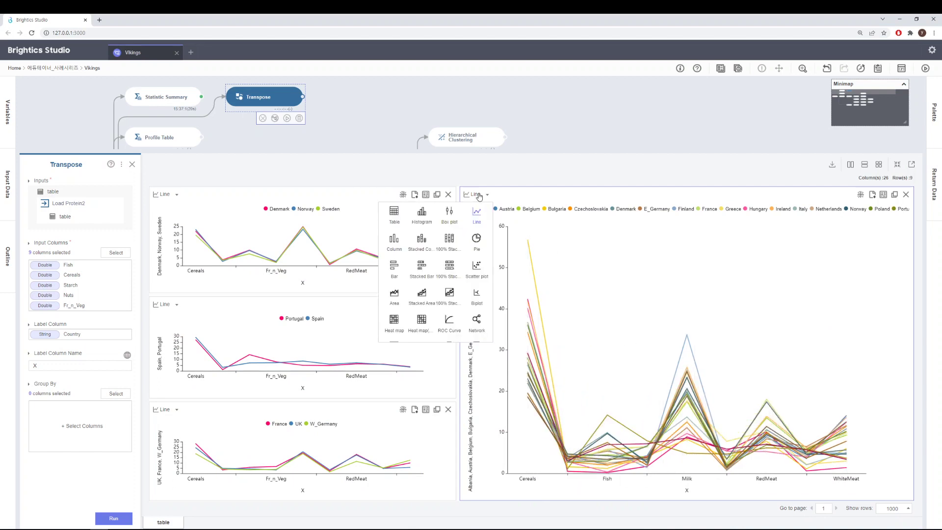
{"action": "left_click", "coordinate": [392, 216]}
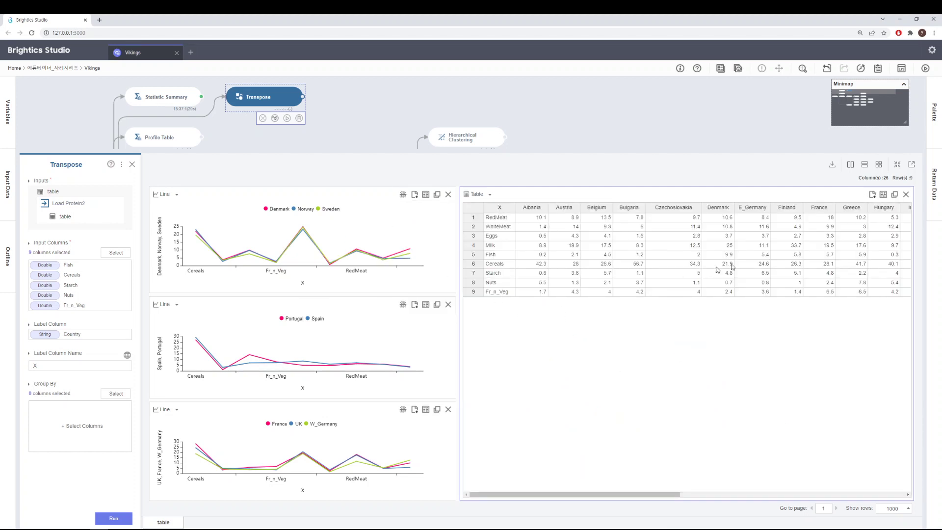
{"action": "left_click_drag", "start_coordinate": [668, 495], "coordinate": [554, 501]}
{"action": "left_click", "coordinate": [475, 196]}
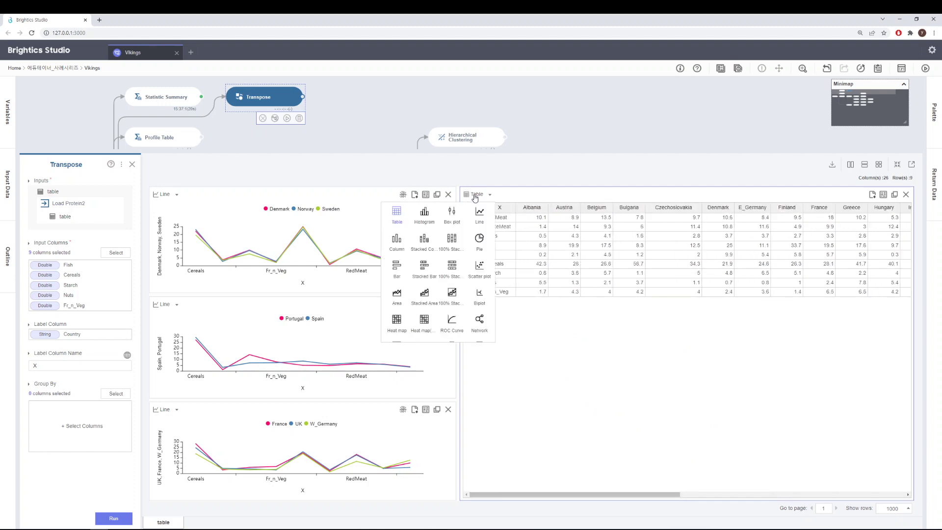
{"action": "left_click", "coordinate": [478, 214]}
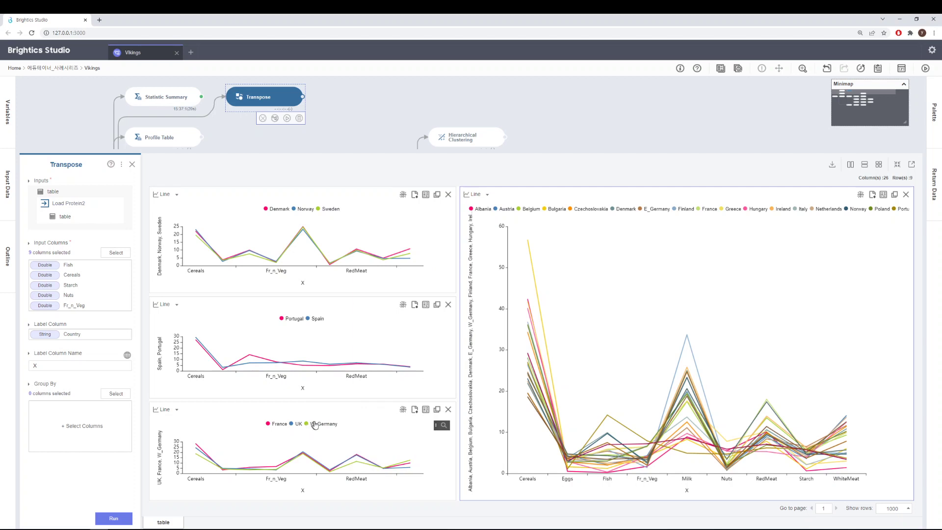
Temporarily hide W_Germany in its small chart and Albania, Austria and Finland in the widened all-countries chart, and close the Transpose details
{"action": "left_click", "coordinate": [315, 425]}
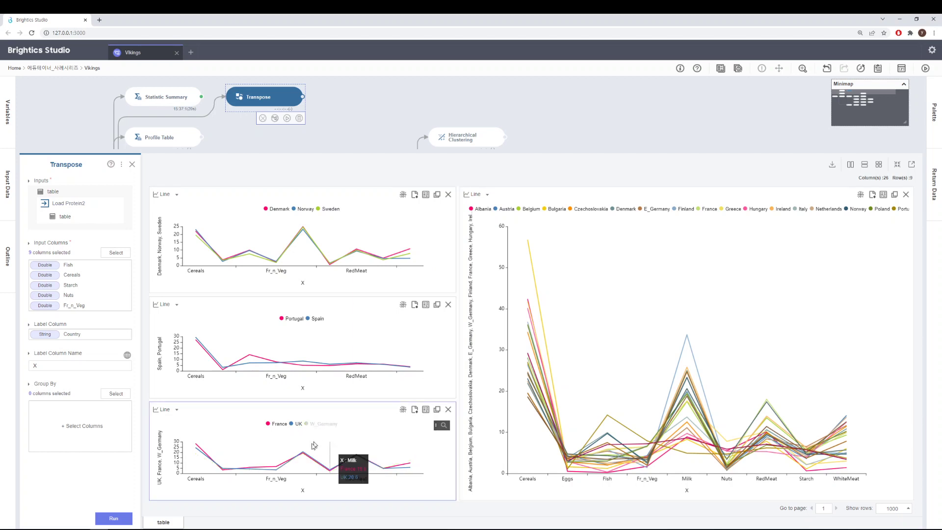
{"action": "left_click", "coordinate": [319, 424]}
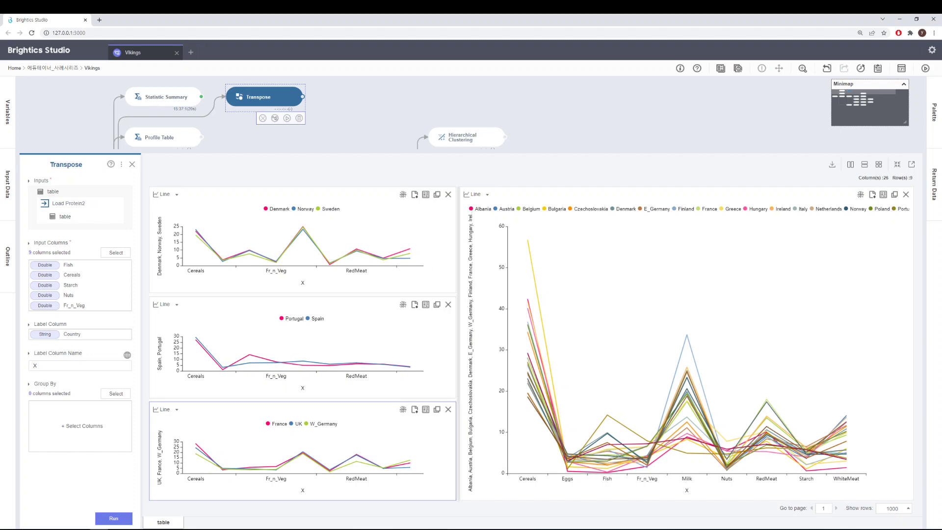
{"action": "left_click_drag", "start_coordinate": [459, 305], "coordinate": [308, 305]}
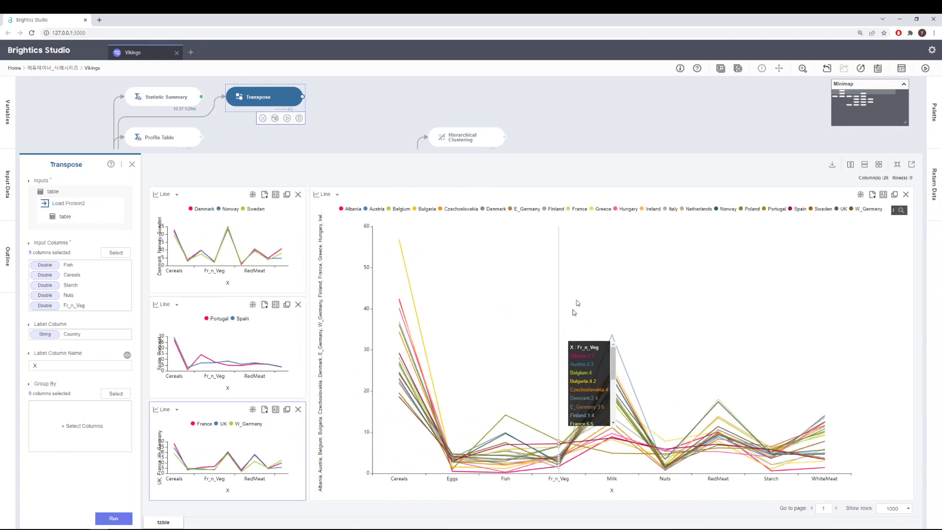
{"action": "left_click", "coordinate": [354, 209]}
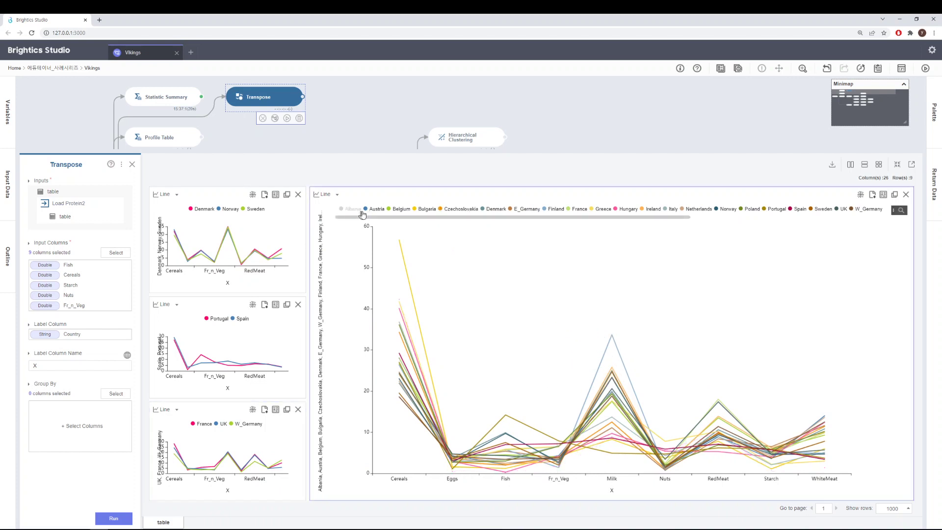
{"action": "left_click", "coordinate": [368, 211]}
{"action": "left_click", "coordinate": [353, 210]}
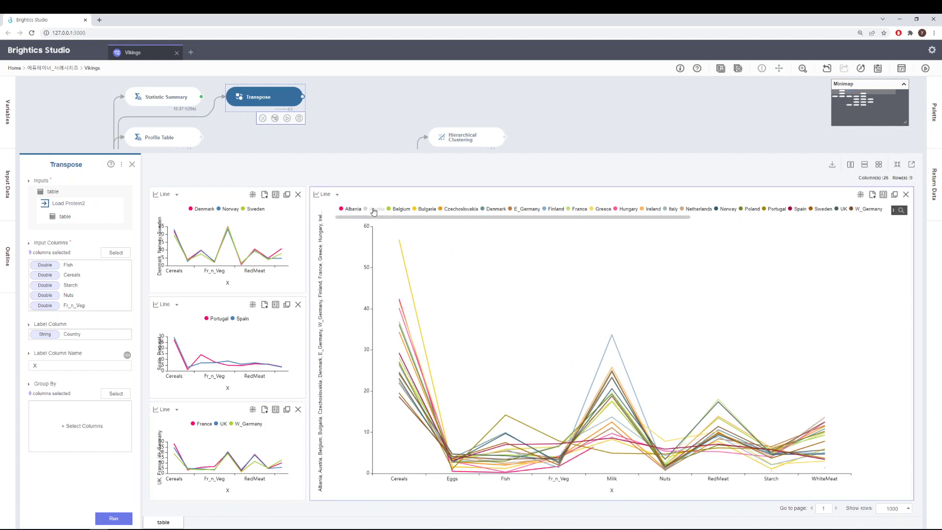
{"action": "left_click", "coordinate": [376, 210]}
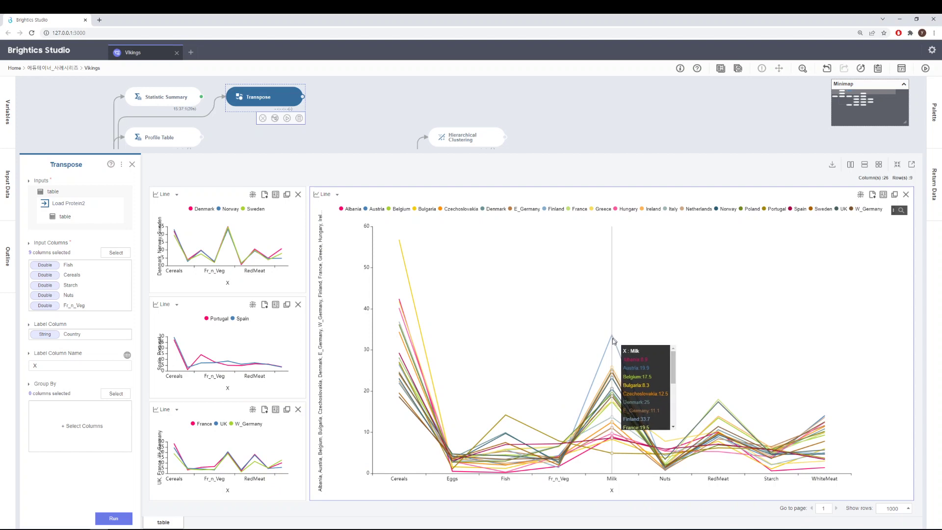
{"action": "left_click", "coordinate": [555, 209]}
{"action": "left_click", "coordinate": [556, 210]}
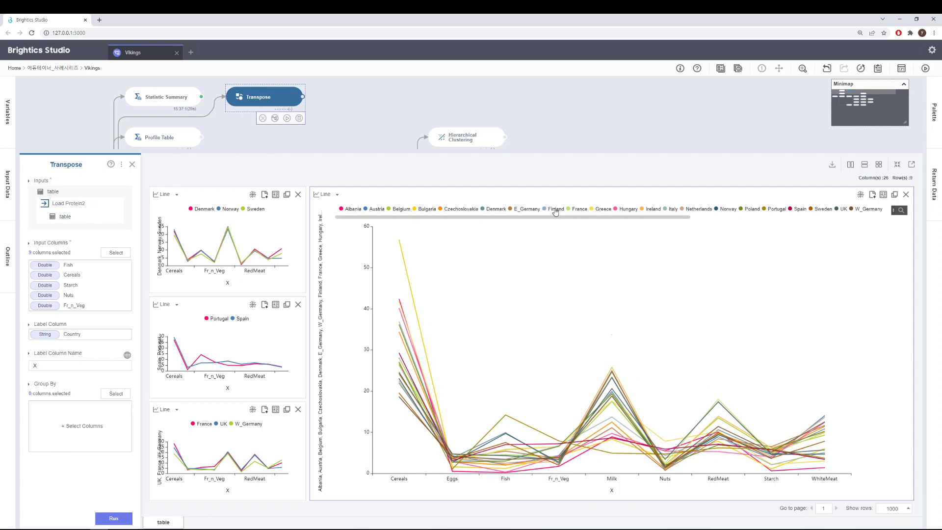
{"action": "left_click", "coordinate": [132, 164]}
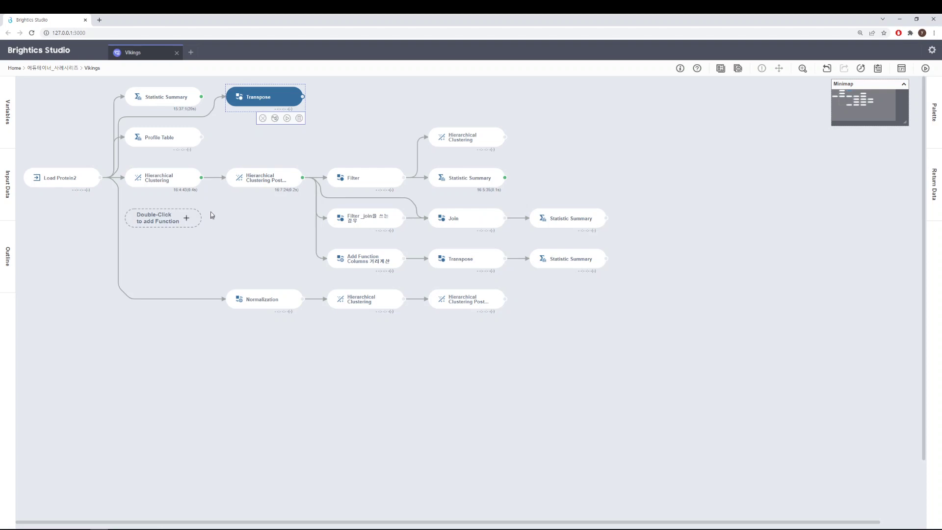
Open the Hierarchical Clustering function following Load Protein2 and review which columns are selected as its Input Columns
{"action": "left_click", "coordinate": [174, 180]}
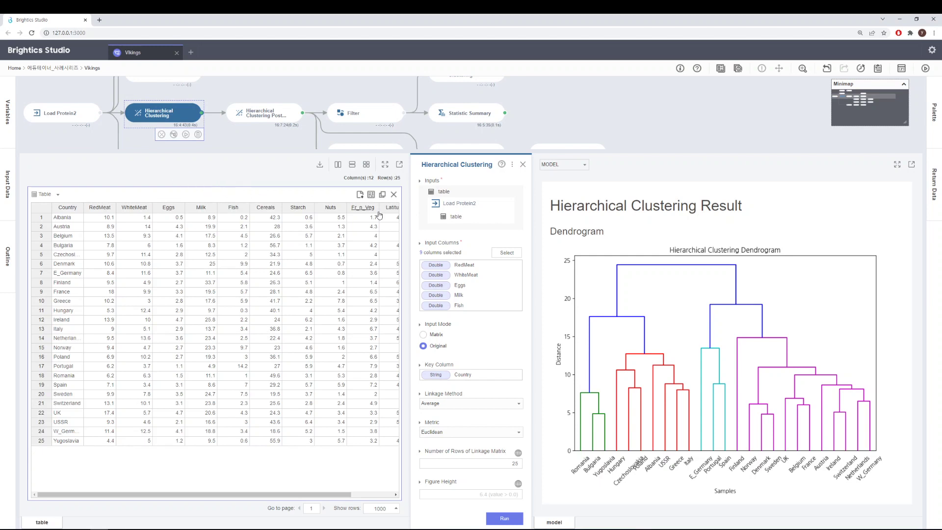
{"action": "left_click", "coordinate": [505, 254]}
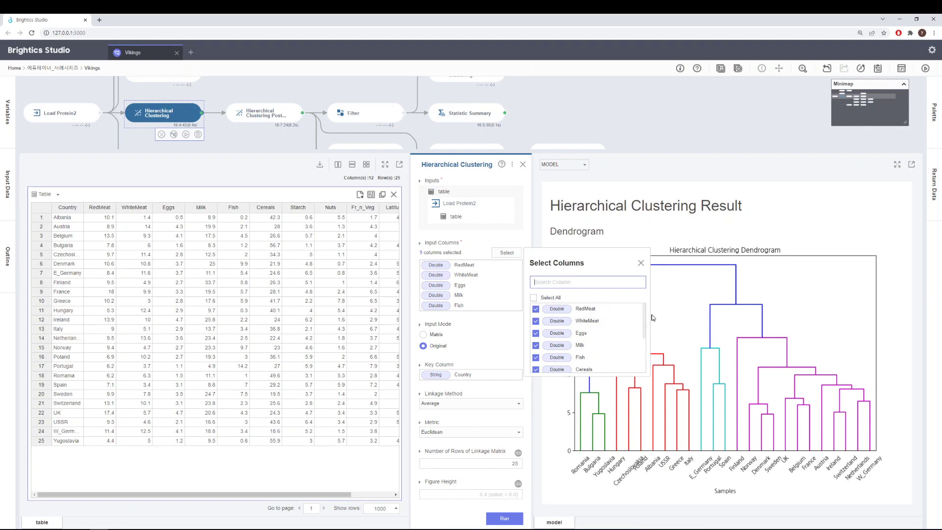
{"action": "scroll", "coordinate": [632, 353], "scroll_direction": "down", "scroll_amount": 3}
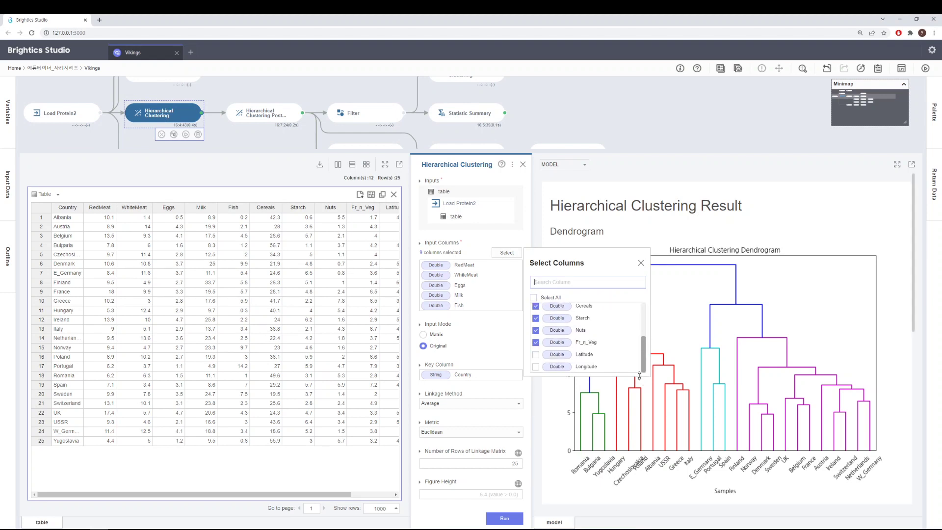
{"action": "scroll", "coordinate": [631, 356], "scroll_direction": "up", "scroll_amount": 3}
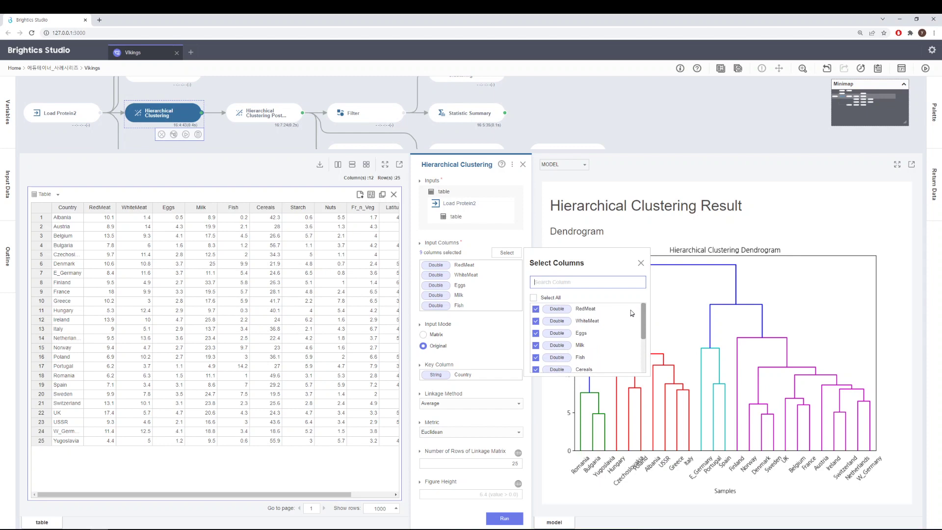
{"action": "left_click", "coordinate": [640, 266]}
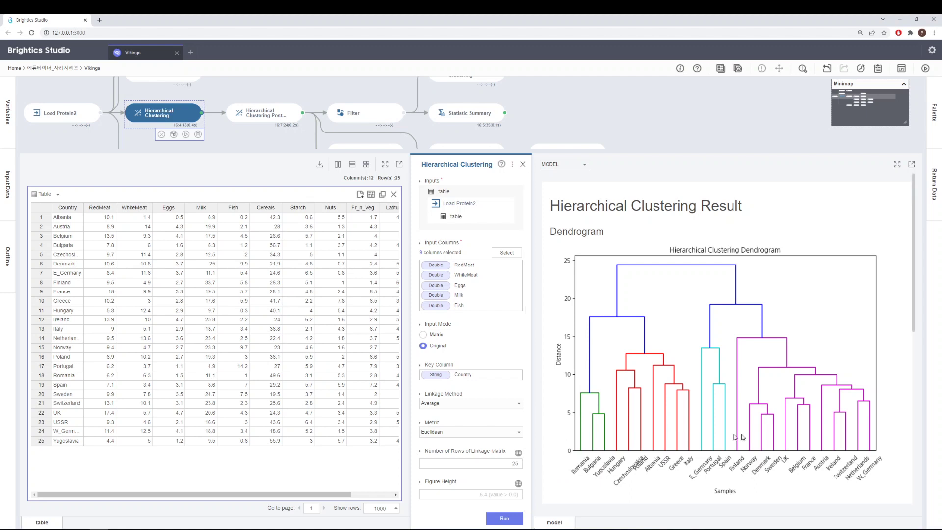
Set the dendrogram's Figure Orientation to Right and rerun the Hierarchical Clustering function
{"action": "scroll", "coordinate": [529, 337], "scroll_direction": "down", "scroll_amount": 5}
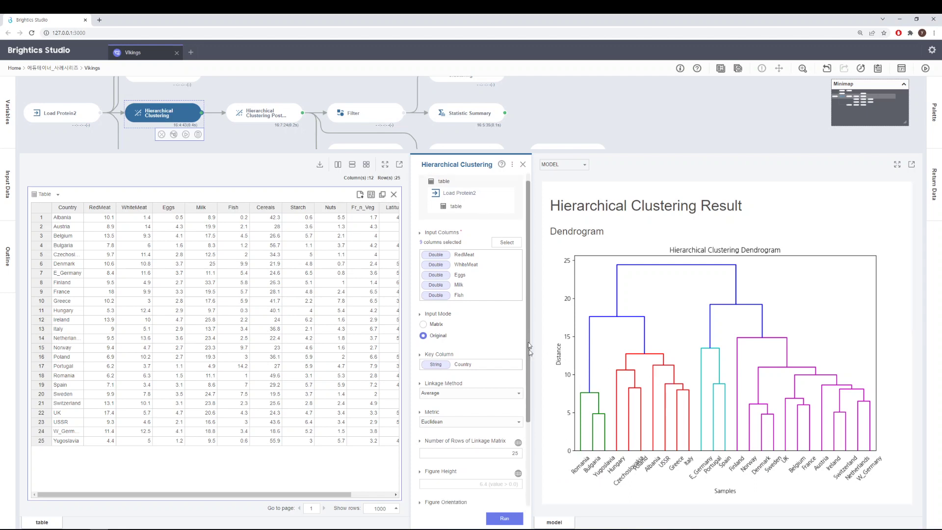
{"action": "scroll", "coordinate": [528, 337], "scroll_direction": "up", "scroll_amount": 5}
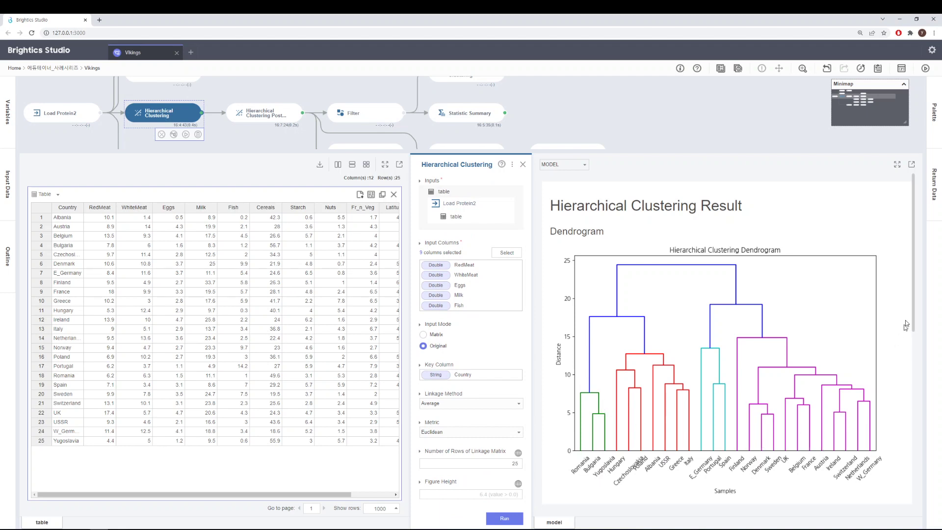
{"action": "mouse_move", "coordinate": [912, 314]}
{"action": "left_mouse_down"}
{"action": "mouse_move", "coordinate": [913, 339]}
{"action": "mouse_move", "coordinate": [912, 329]}
{"action": "left_mouse_up"}
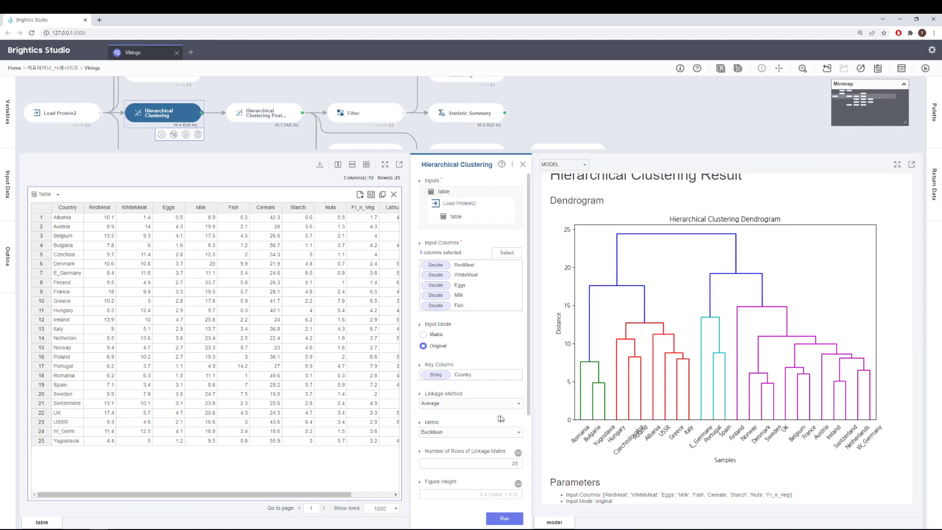
{"action": "scroll", "coordinate": [509, 456], "scroll_direction": "down", "scroll_amount": 3}
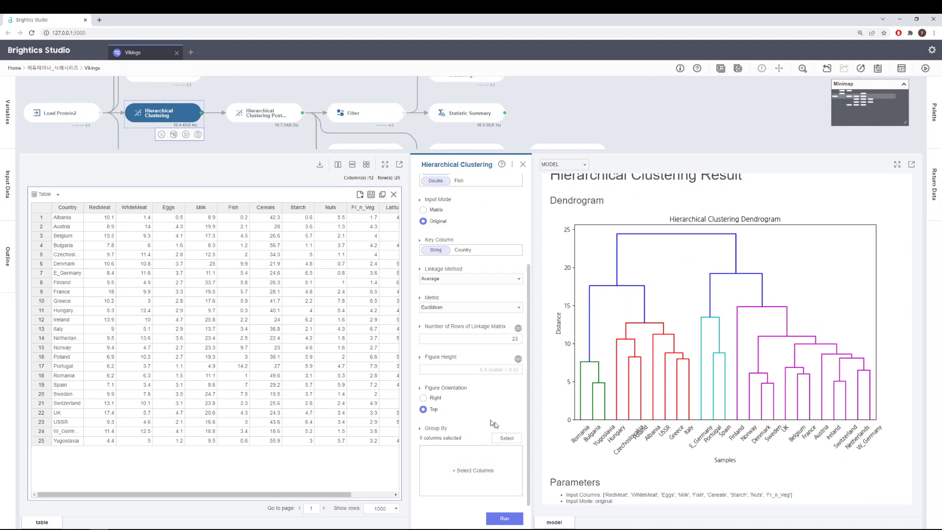
{"action": "left_click", "coordinate": [432, 400]}
{"action": "left_click", "coordinate": [501, 518]}
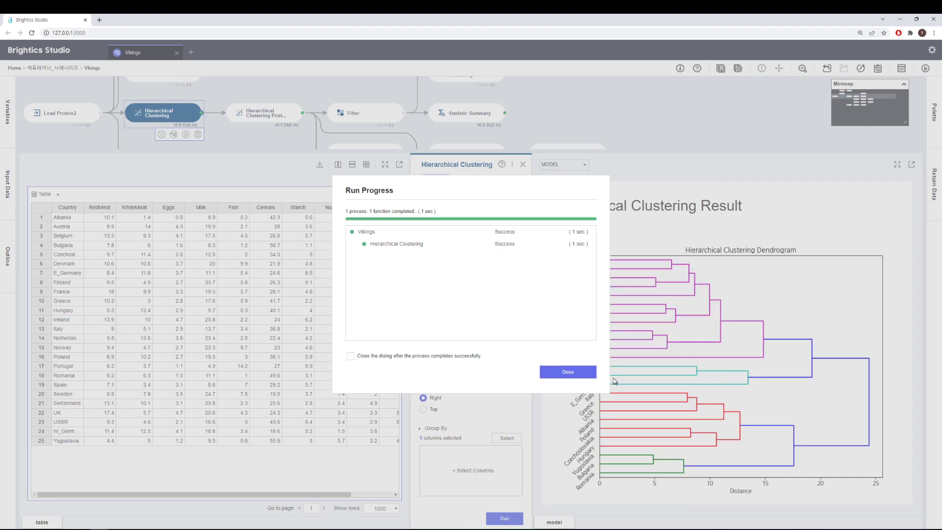
{"action": "left_click", "coordinate": [582, 373]}
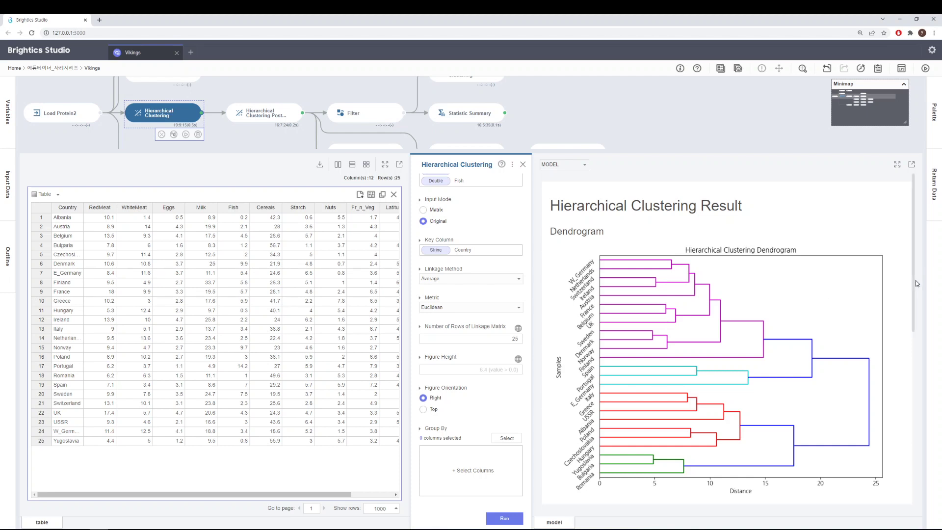
Examine the Linkage Matrix and the dendrogram in the Hierarchical Clustering report and close the function's details
{"action": "left_click_drag", "start_coordinate": [914, 286], "coordinate": [902, 458]}
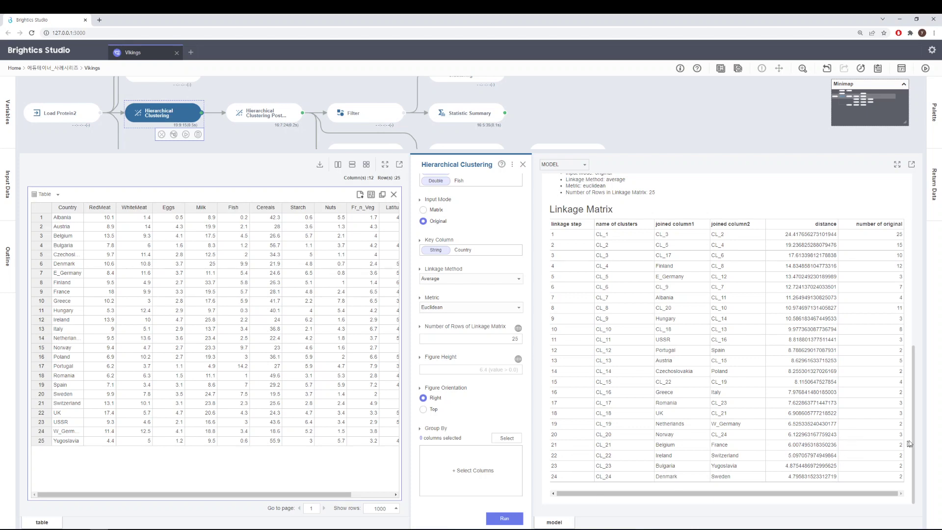
{"action": "left_click_drag", "start_coordinate": [913, 443], "coordinate": [892, 274]}
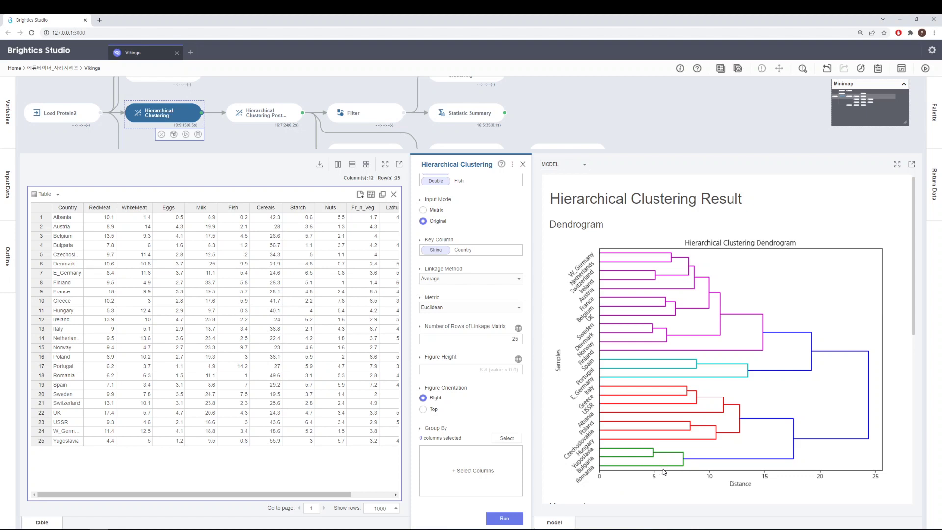
{"action": "left_click", "coordinate": [523, 167]}
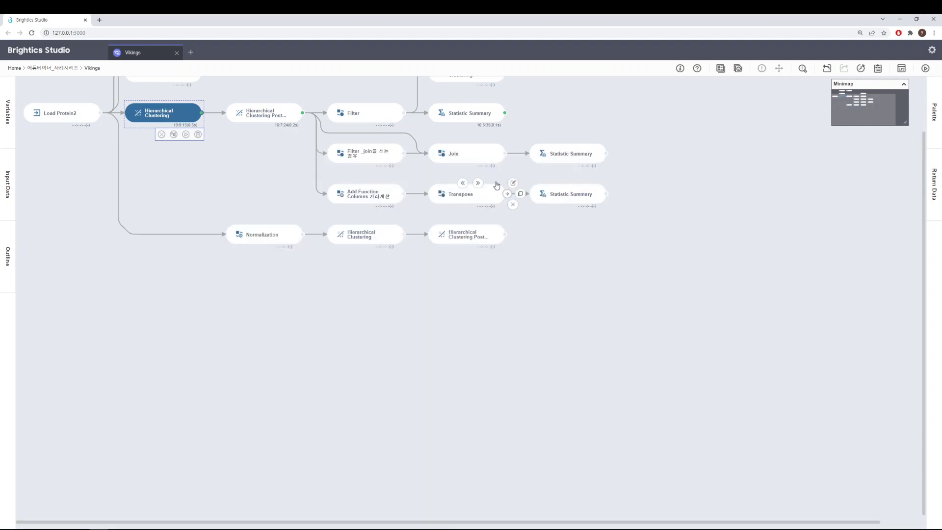
Open the Hierarchical Clustering Post Process function and check its full name in the function's edit dialog without changing it
{"action": "left_click", "coordinate": [265, 117]}
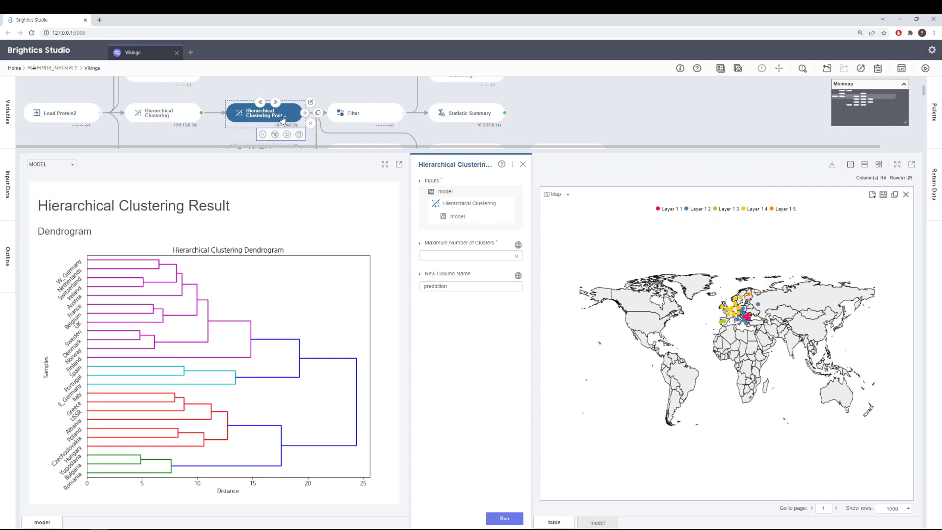
{"action": "left_click", "coordinate": [512, 164]}
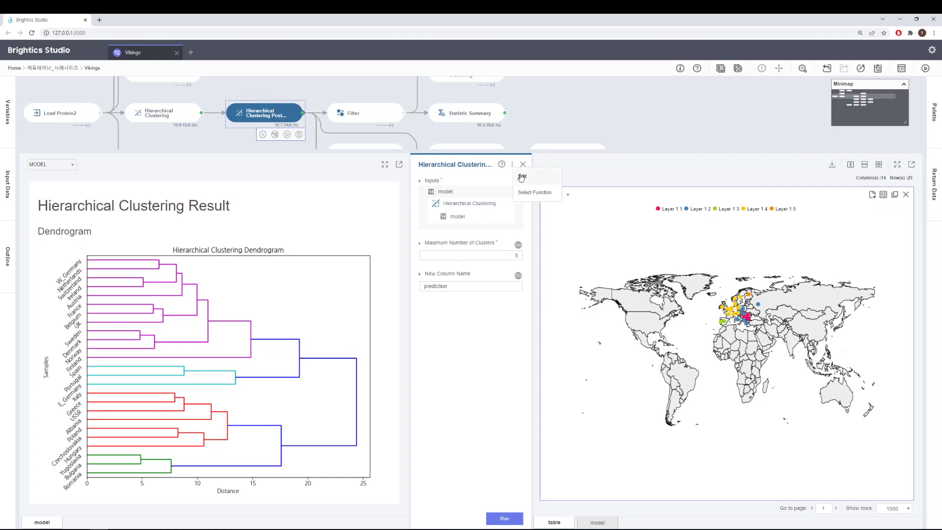
{"action": "left_click", "coordinate": [521, 176]}
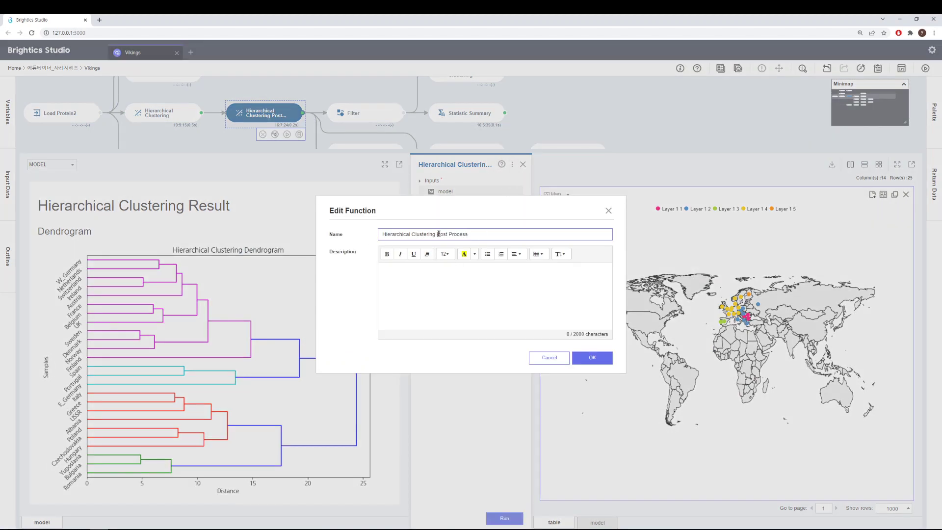
{"action": "left_click", "coordinate": [608, 211]}
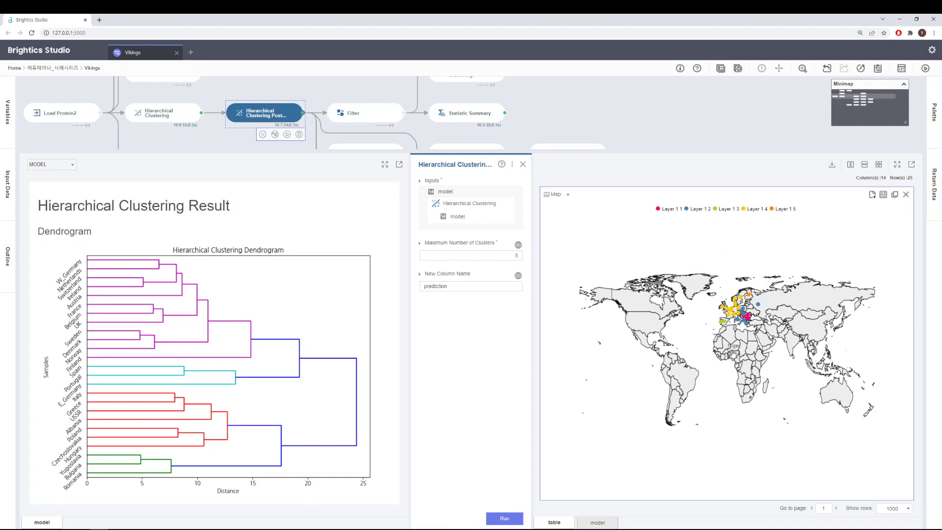
Examine the European countries' cluster layers up close on the Hierarchical Clustering Post Process map
{"action": "scroll", "coordinate": [732, 352], "scroll_direction": "up", "scroll_amount": 1}
{"action": "scroll", "coordinate": [685, 398], "scroll_direction": "up", "scroll_amount": 2}
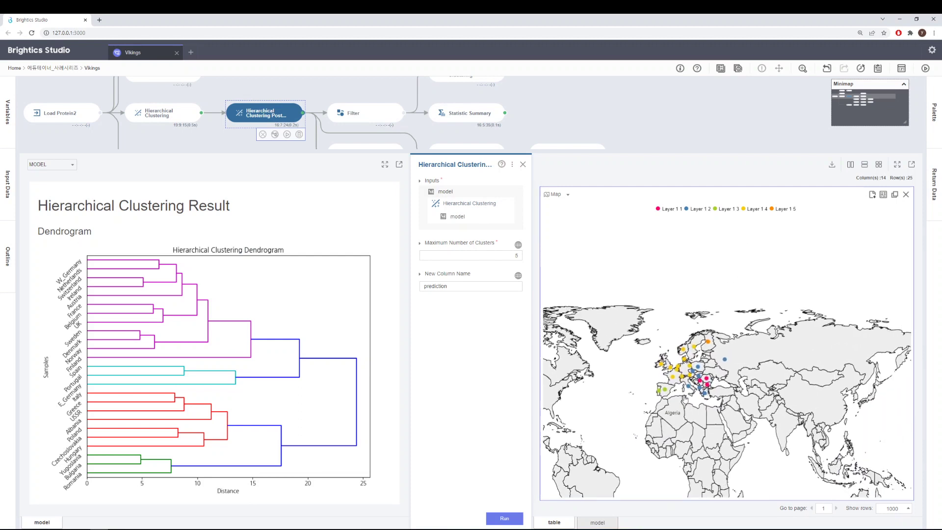
{"action": "scroll", "coordinate": [687, 394], "scroll_direction": "up", "scroll_amount": 4}
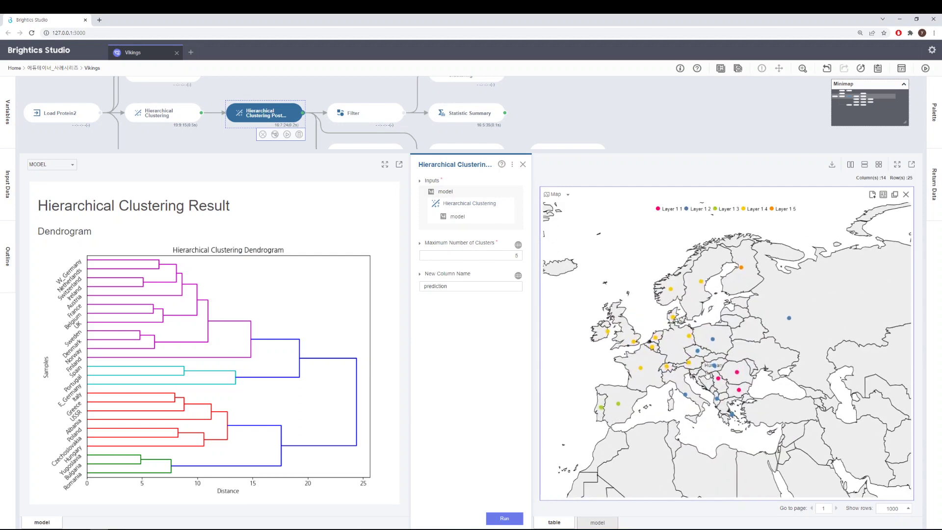
{"action": "scroll", "coordinate": [706, 374], "scroll_direction": "up", "scroll_amount": 3}
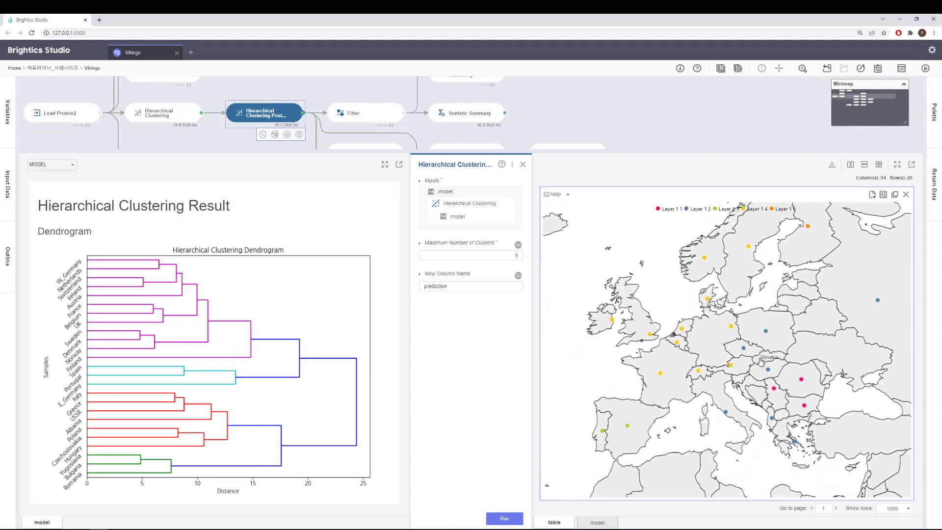
Compare the cluster layers of the northern, western and central European countries on the five-cluster map
{"action": "scroll", "coordinate": [760, 362], "scroll_direction": "down", "scroll_amount": 1}
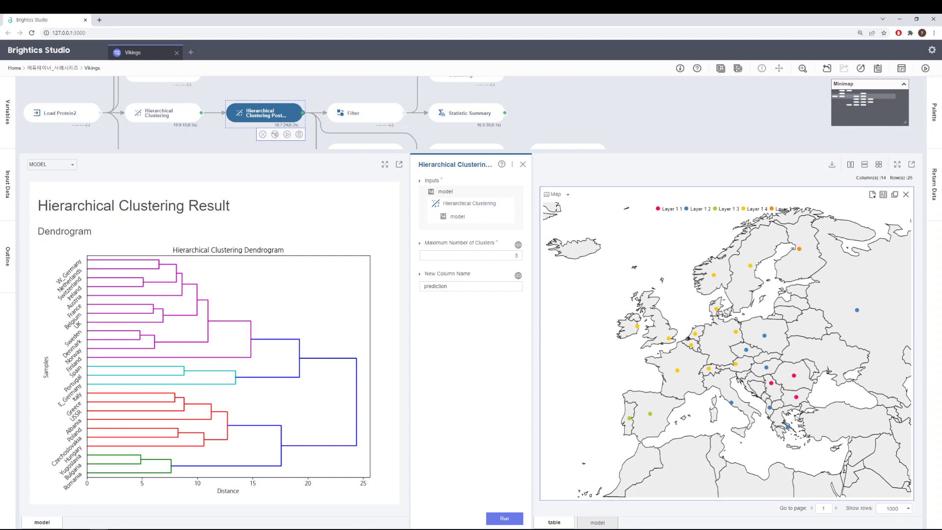
{"action": "mouse_move", "coordinate": [767, 367]}
{"action": "mouse_move", "coordinate": [714, 277]}
{"action": "mouse_move", "coordinate": [736, 311]}
{"action": "mouse_move", "coordinate": [635, 324]}
{"action": "mouse_move", "coordinate": [692, 345]}
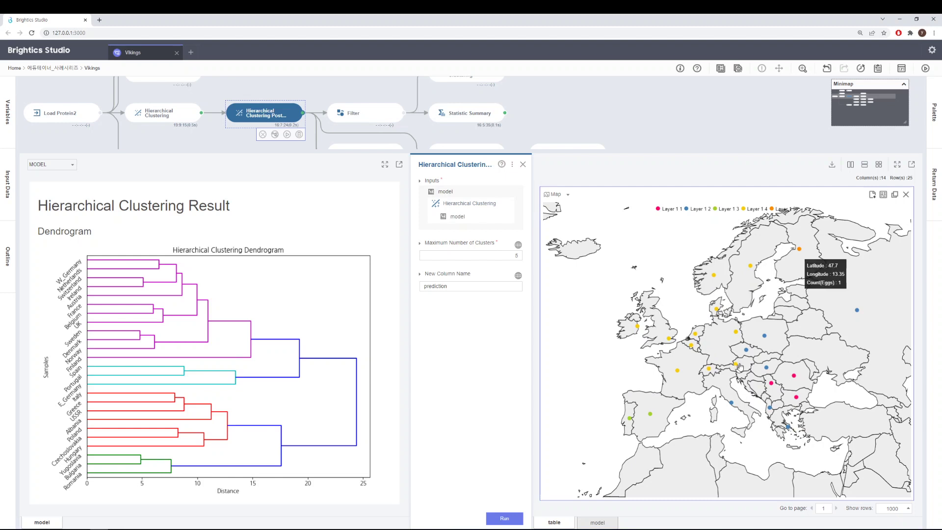
{"action": "scroll", "coordinate": [755, 331], "scroll_direction": "up", "scroll_amount": 1}
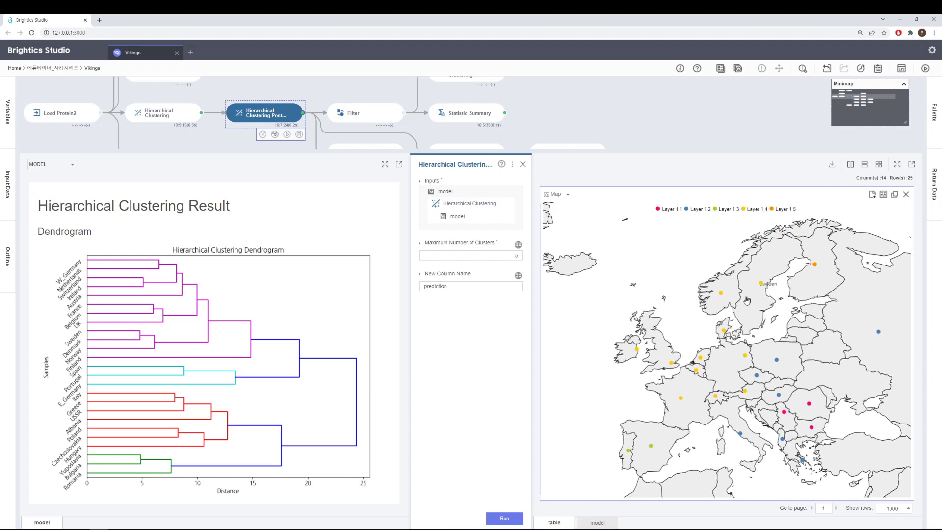
{"action": "mouse_move", "coordinate": [724, 295]}
{"action": "mouse_move", "coordinate": [726, 333]}
{"action": "left_click_drag", "start_coordinate": [708, 365], "coordinate": [712, 346]}
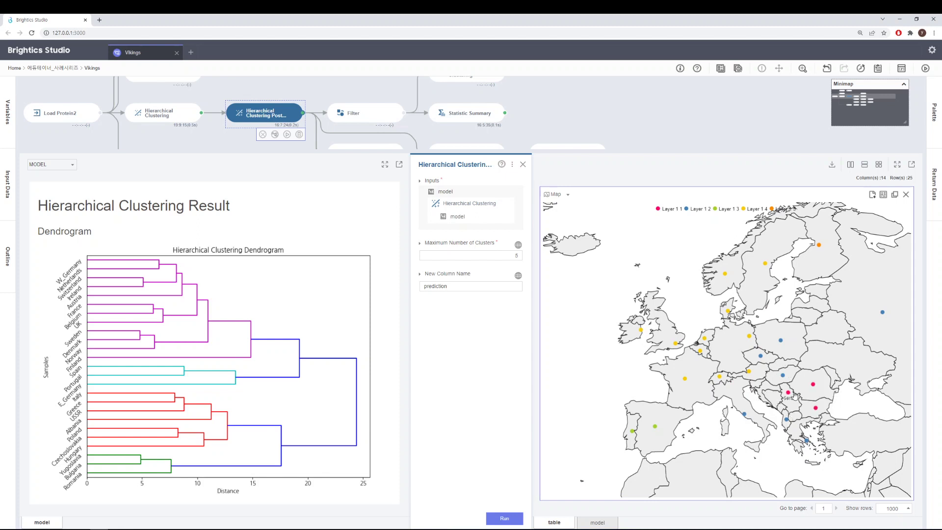
Set the Maximum Number of Clusters to 4 and rerun the Hierarchical Clustering Post Process function
{"action": "key", "text": "Tab"}
{"action": "type", "text": "6"}
{"action": "left_click", "coordinate": [511, 519]}
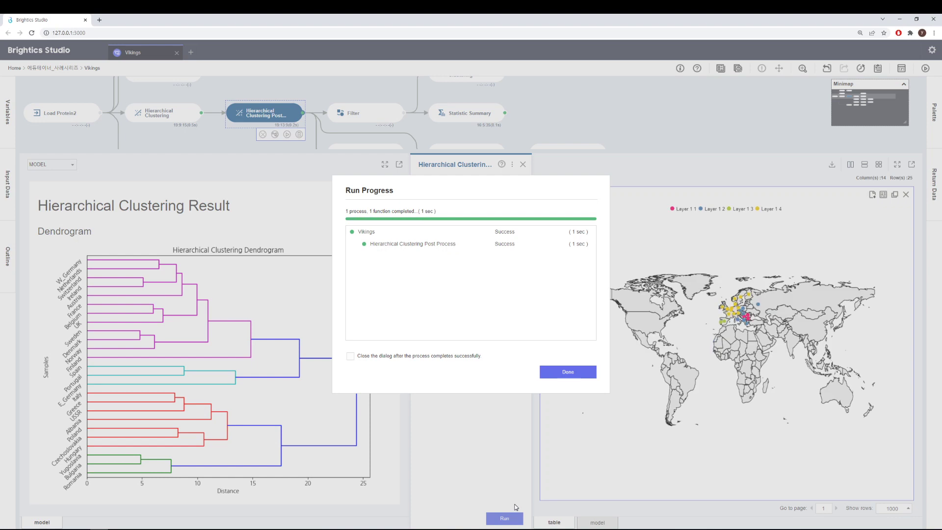
{"action": "left_click", "coordinate": [592, 373]}
Examine Europe up close on the map to see how the countries are grouped into four clusters
{"action": "scroll", "coordinate": [751, 332], "scroll_direction": "up", "scroll_amount": 3}
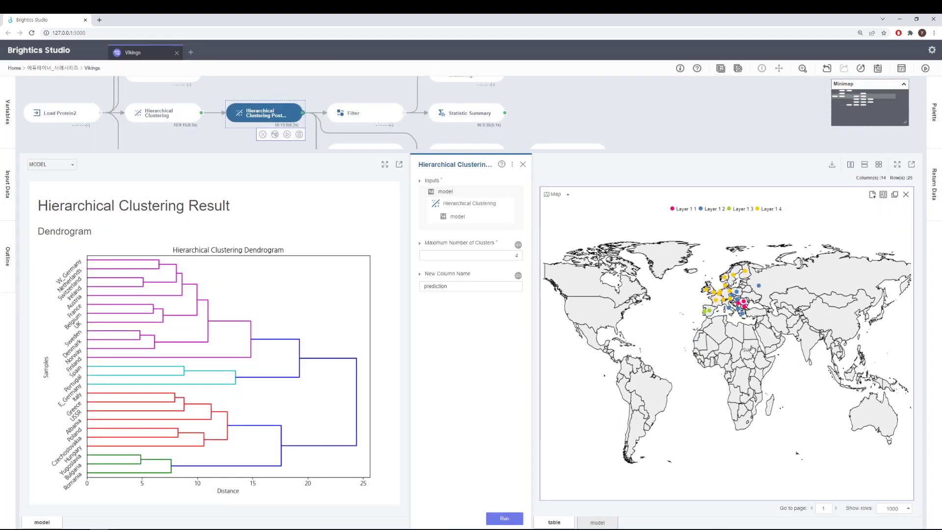
{"action": "left_click_drag", "start_coordinate": [752, 332], "coordinate": [717, 451]}
{"action": "scroll", "coordinate": [687, 417], "scroll_direction": "up", "scroll_amount": 6}
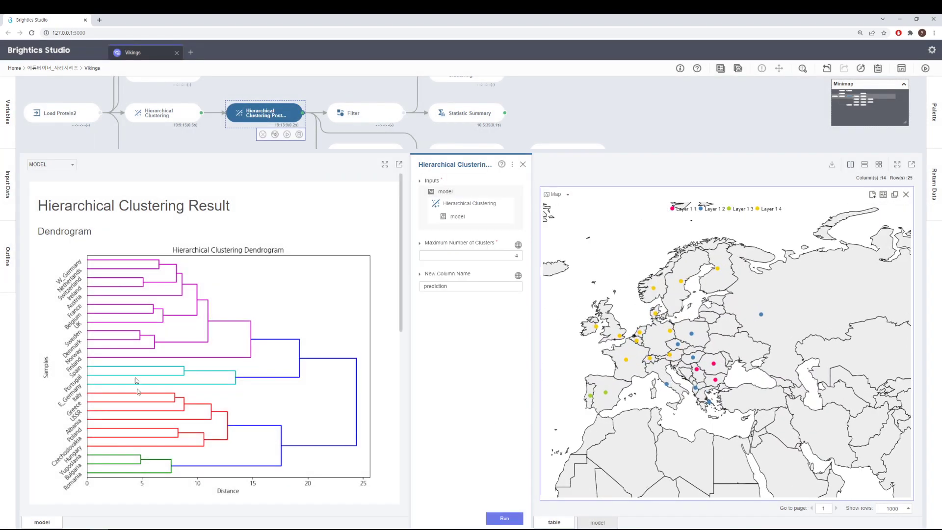
{"action": "scroll", "coordinate": [696, 377], "scroll_direction": "up", "scroll_amount": 2}
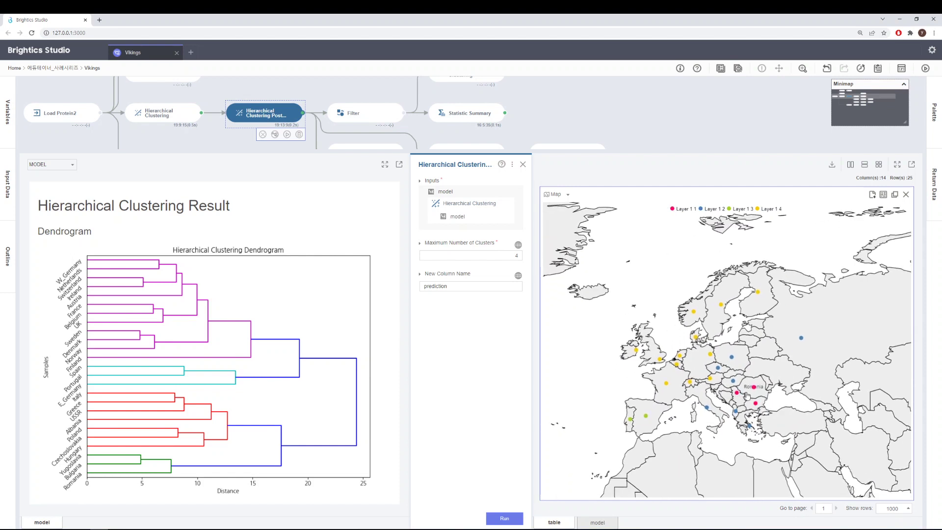
{"action": "mouse_move", "coordinate": [760, 273]}
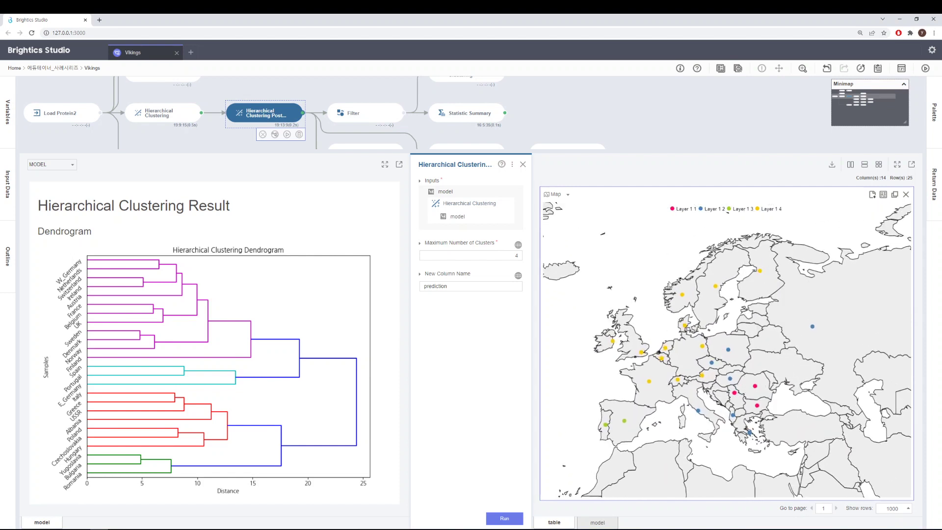
{"action": "left_click_drag", "start_coordinate": [740, 315], "coordinate": [761, 314]}
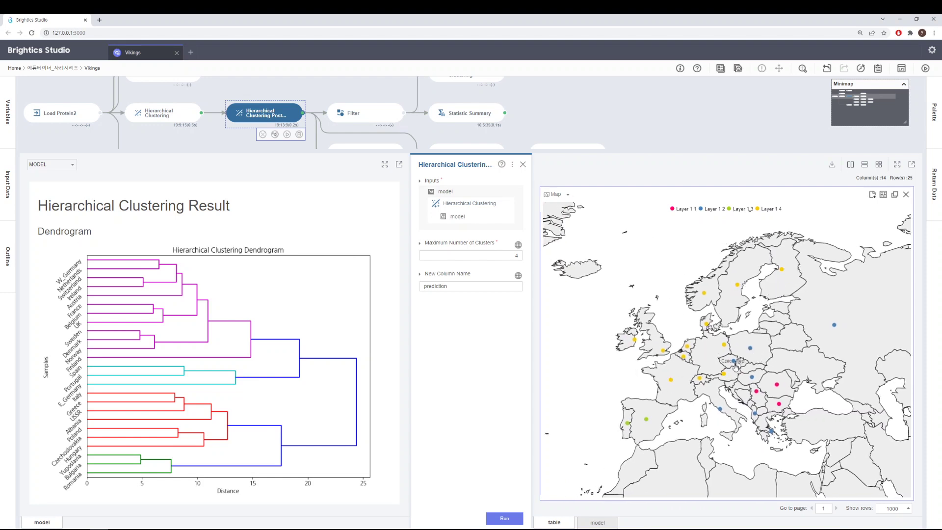
{"action": "left_click_drag", "start_coordinate": [768, 408], "coordinate": [786, 393]}
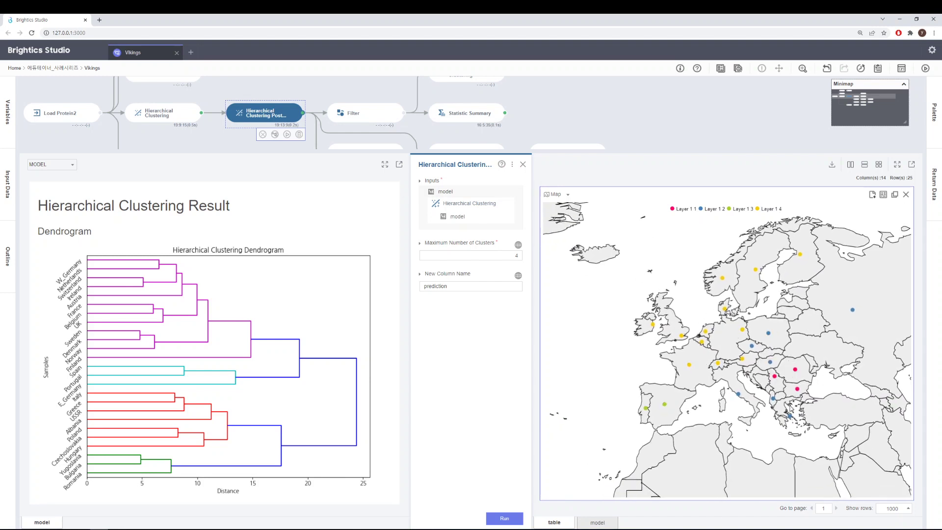
Set the Maximum Number of Clusters to 5, rerun the Post Process function and view Europe's clusters on the map
{"action": "left_click_drag", "start_coordinate": [513, 255], "coordinate": [530, 256]}
{"action": "type", "text": "5"}
{"action": "left_click", "coordinate": [505, 518]}
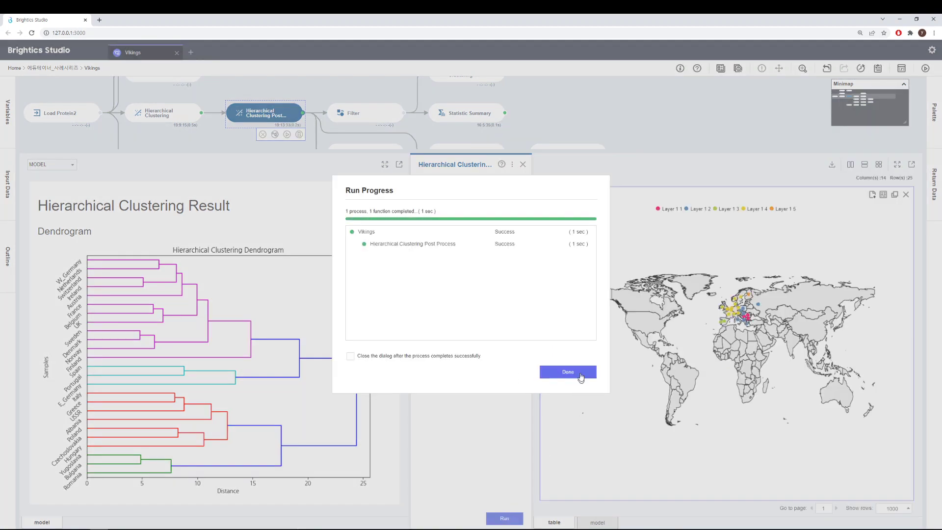
{"action": "left_click", "coordinate": [581, 375]}
{"action": "scroll", "coordinate": [741, 352], "scroll_direction": "up", "scroll_amount": 4}
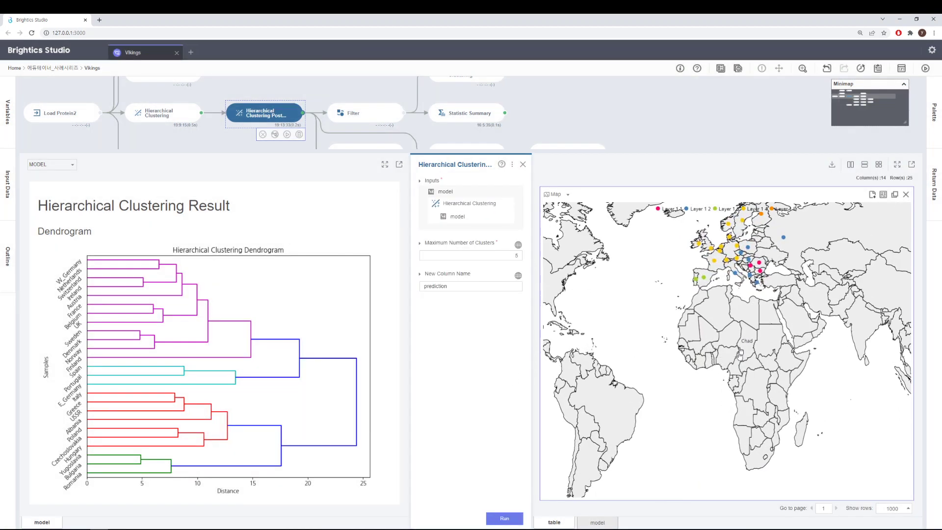
{"action": "left_click_drag", "start_coordinate": [741, 352], "coordinate": [716, 464]}
{"action": "scroll", "coordinate": [737, 331], "scroll_direction": "up", "scroll_amount": 3}
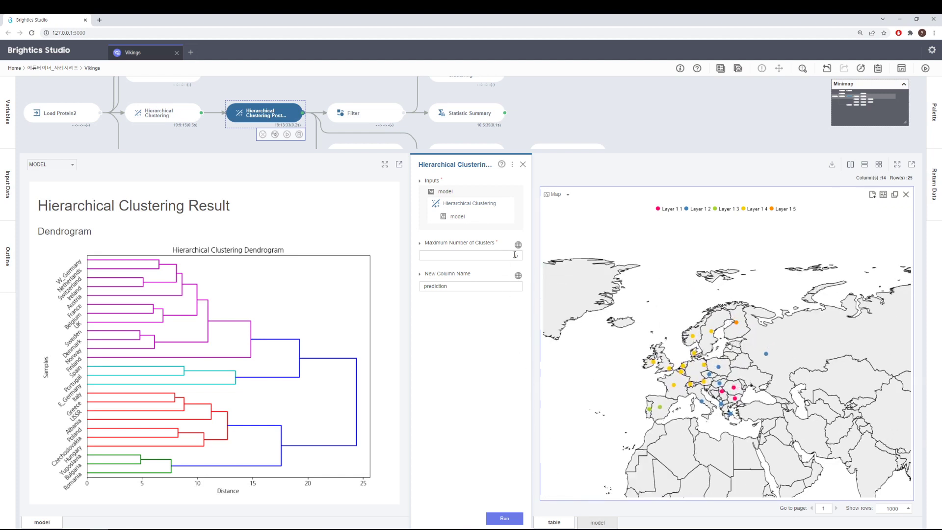
Return the Maximum Number of Clusters to 4, rerun the function, check Europe on the map and close the function's details
{"action": "left_click_drag", "start_coordinate": [515, 255], "coordinate": [526, 259]}
{"action": "left_click", "coordinate": [509, 518]}
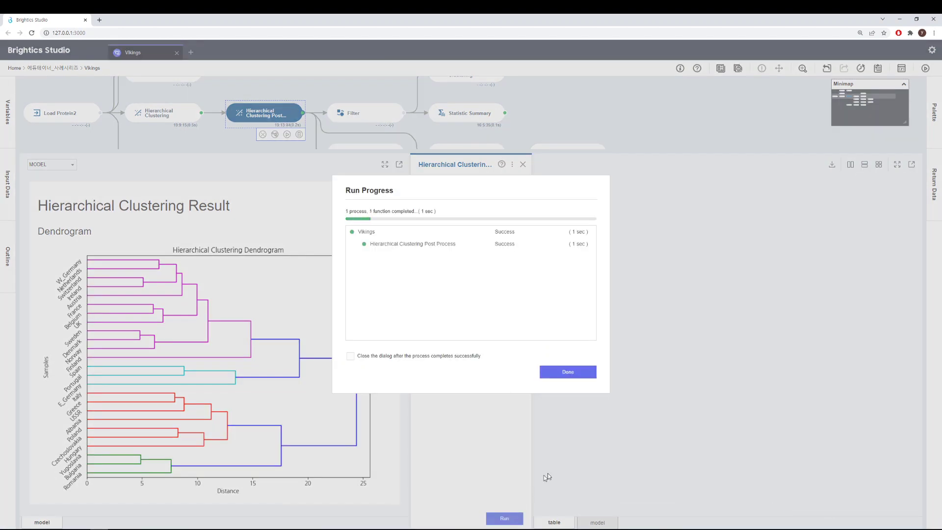
{"action": "left_click", "coordinate": [586, 375]}
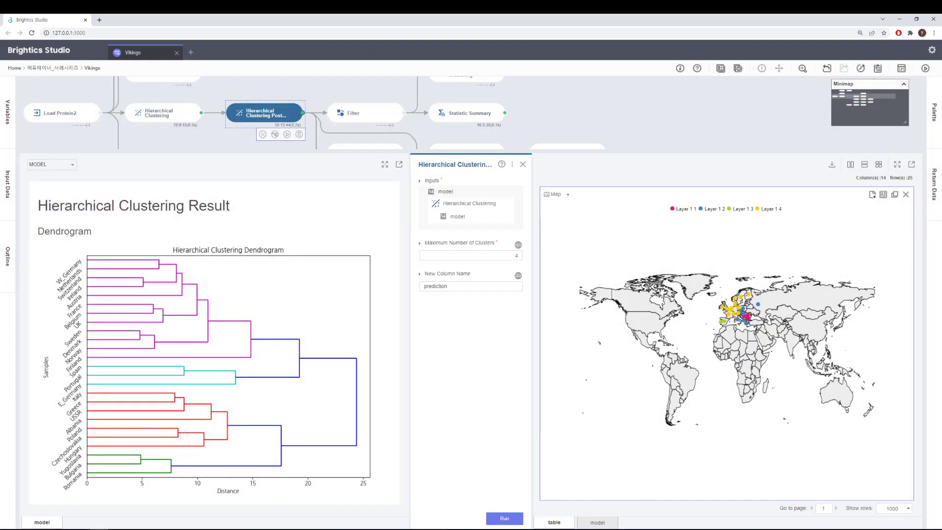
{"action": "scroll", "coordinate": [681, 363], "scroll_direction": "up", "scroll_amount": 4}
{"action": "left_click_drag", "start_coordinate": [903, 280], "coordinate": [652, 499]}
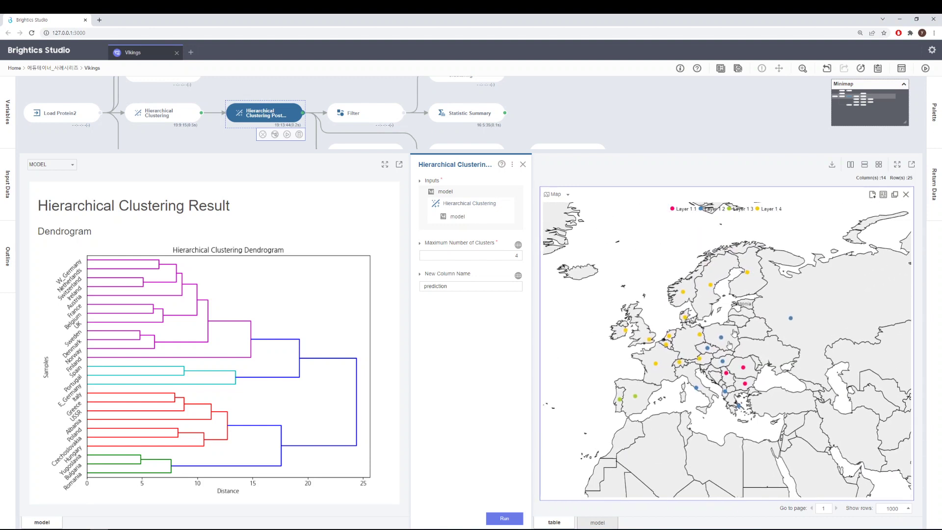
{"action": "left_click", "coordinate": [523, 165]}
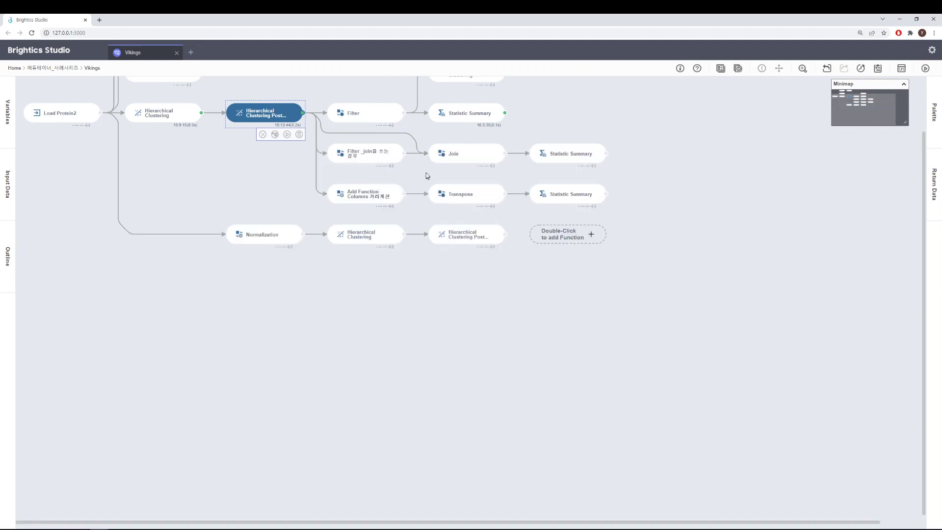
Switch to the PowerPoint presentation, review the additional analysis questions about the three Viking countries, and move its window off the workflow
{"action": "scroll", "coordinate": [426, 173], "scroll_direction": "up", "scroll_amount": 2}
{"action": "key", "text": "alt+Tab"}
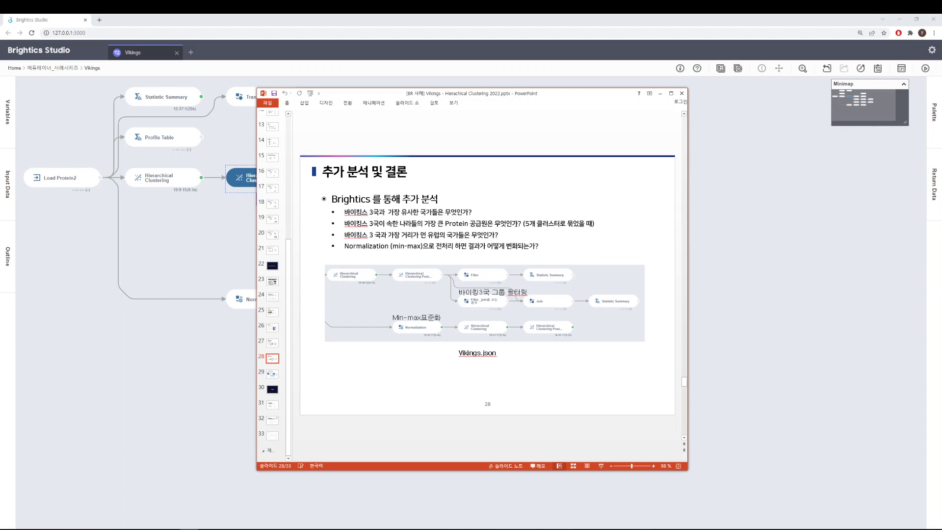
{"action": "left_click", "coordinate": [594, 223]}
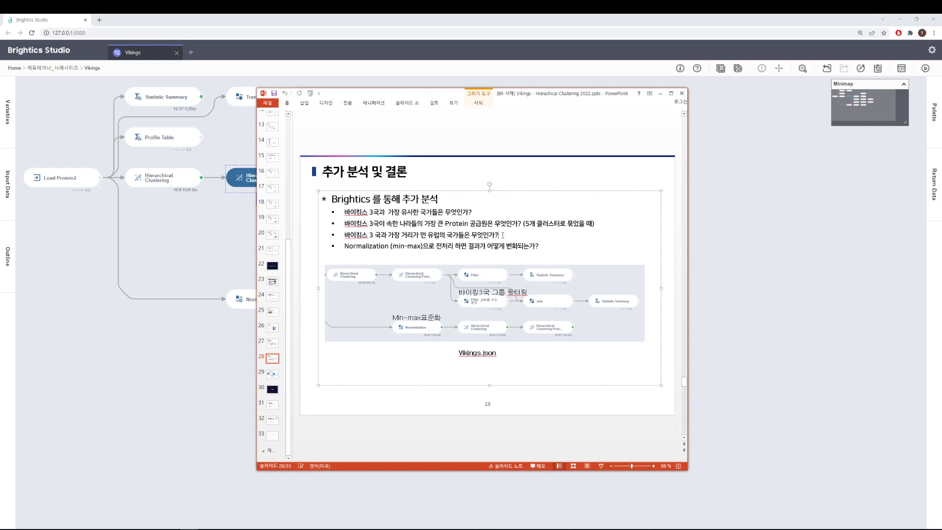
{"action": "left_click_drag", "start_coordinate": [503, 235], "coordinate": [345, 235]}
{"action": "left_click", "coordinate": [546, 233]}
{"action": "left_click_drag", "start_coordinate": [530, 96], "coordinate": [0, 97]}
Open the Filter function, sort its input table by prediction in ascending order, compare it with the filtered table and close the details
{"action": "mouse_move", "coordinate": [356, 185]}
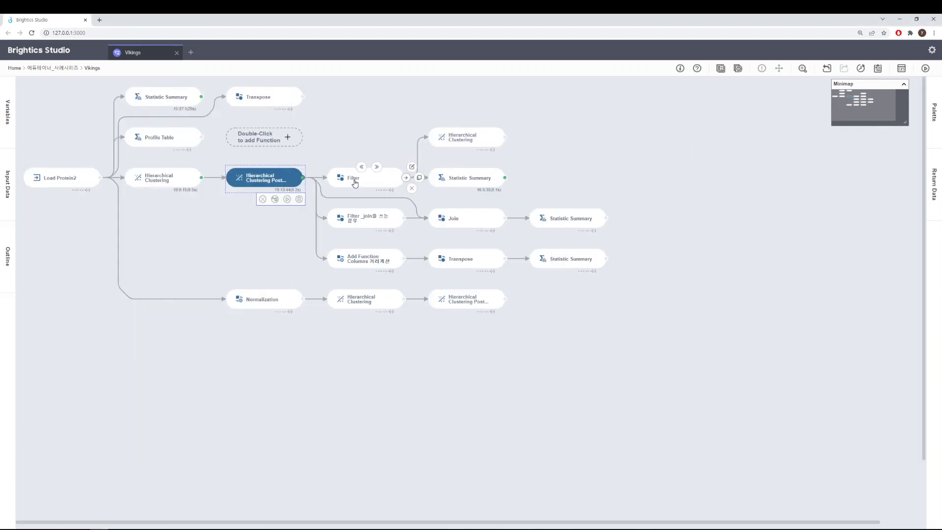
{"action": "double_click", "coordinate": [355, 181]}
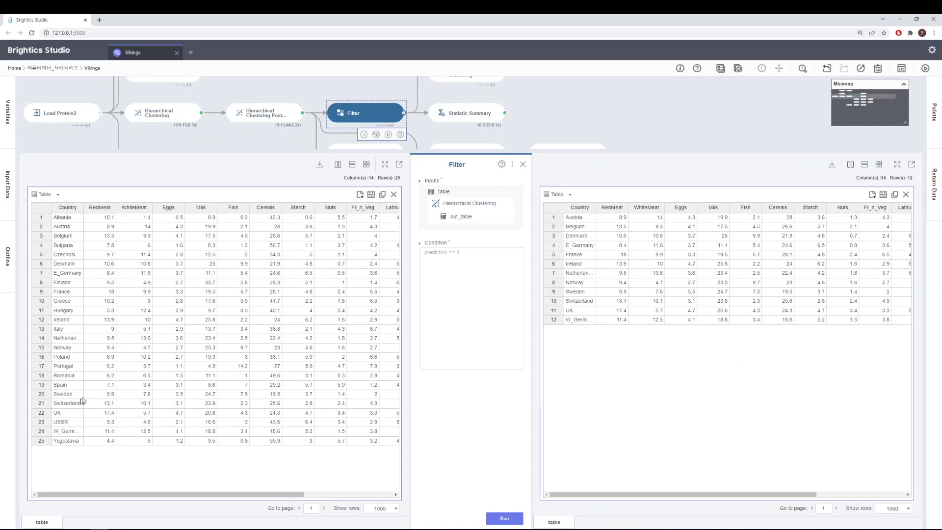
{"action": "left_click_drag", "start_coordinate": [273, 490], "coordinate": [378, 503]}
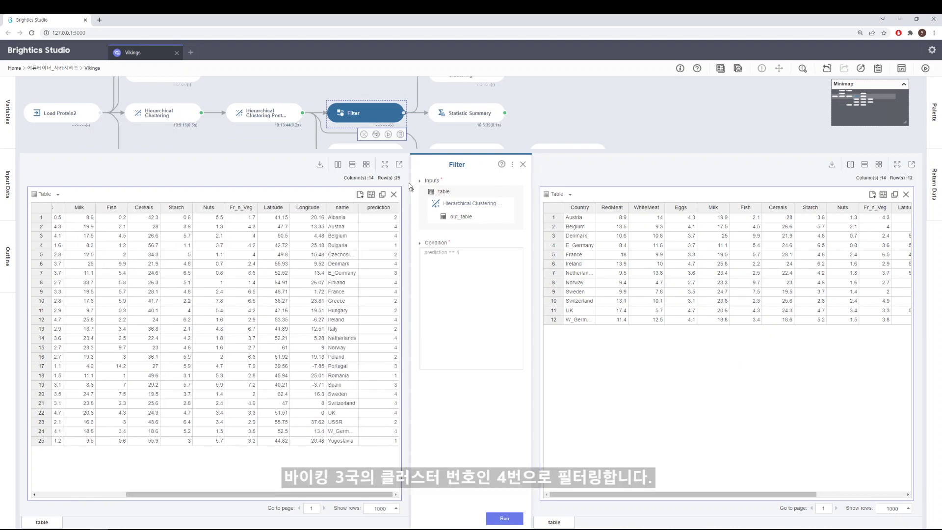
{"action": "left_click", "coordinate": [379, 207]}
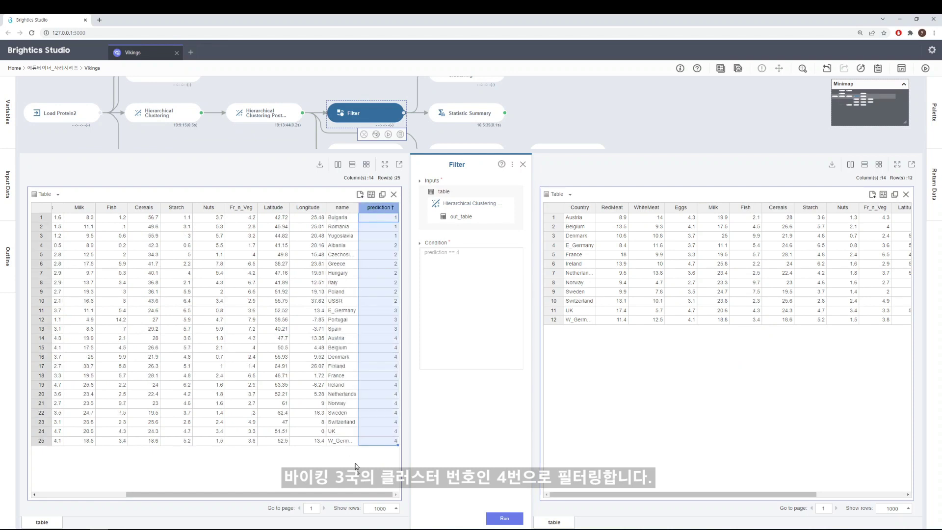
{"action": "left_click_drag", "start_coordinate": [356, 494], "coordinate": [122, 499]}
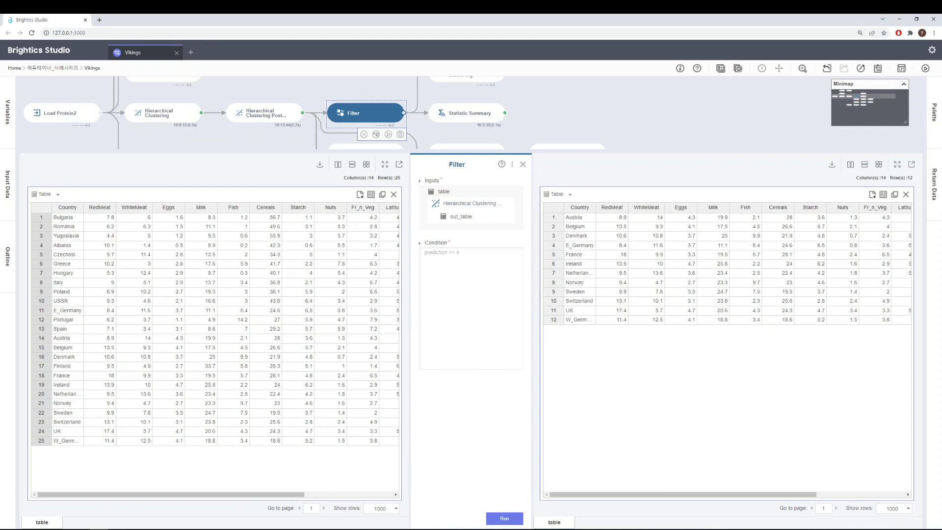
{"action": "left_click_drag", "start_coordinate": [747, 494], "coordinate": [644, 502]}
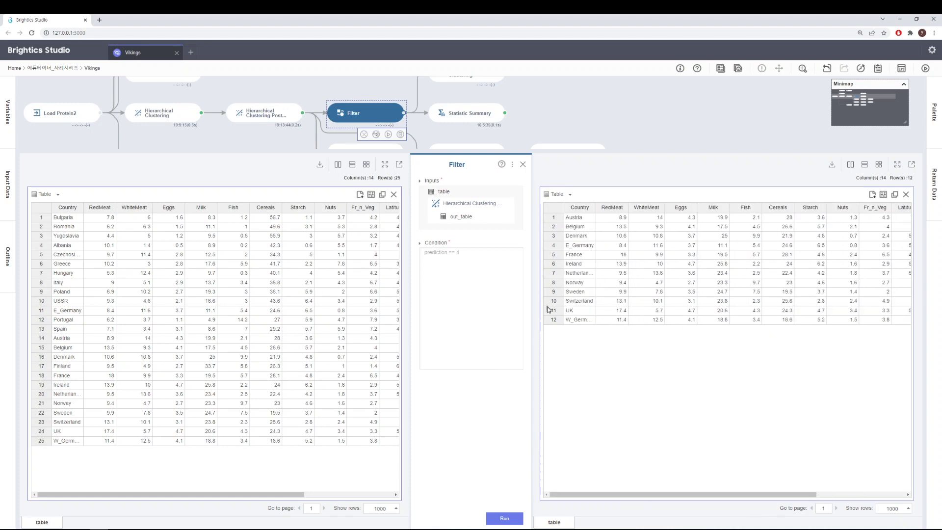
{"action": "left_click", "coordinate": [523, 164]}
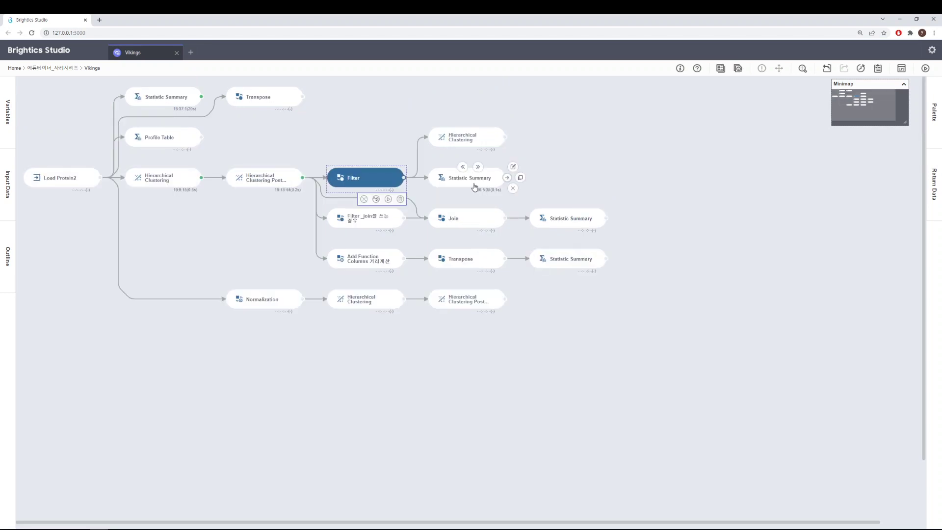
Rerun the Statistic Summary that follows the Filter, sort its averages in descending order and close the function's details
{"action": "left_click", "coordinate": [474, 186]}
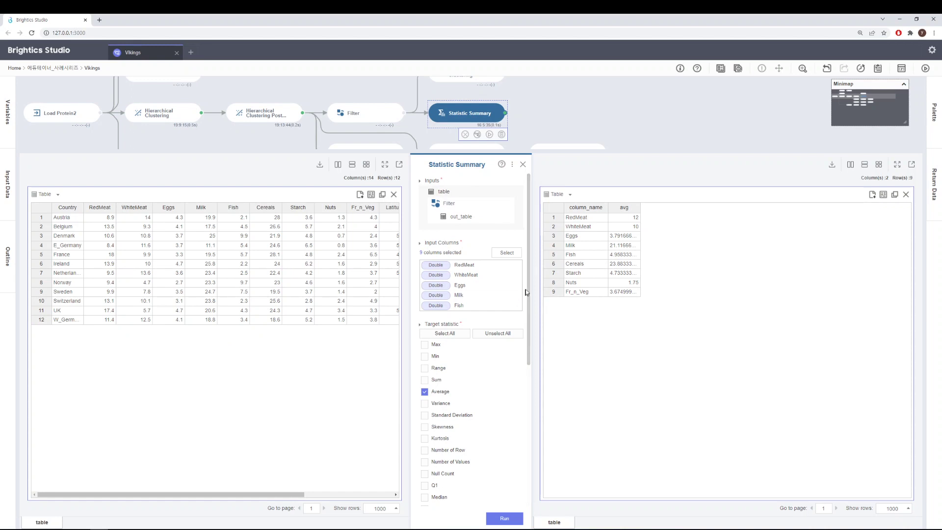
{"action": "mouse_move", "coordinate": [528, 291]}
{"action": "left_mouse_down"}
{"action": "mouse_move", "coordinate": [526, 392]}
{"action": "mouse_move", "coordinate": [526, 277]}
{"action": "left_mouse_up"}
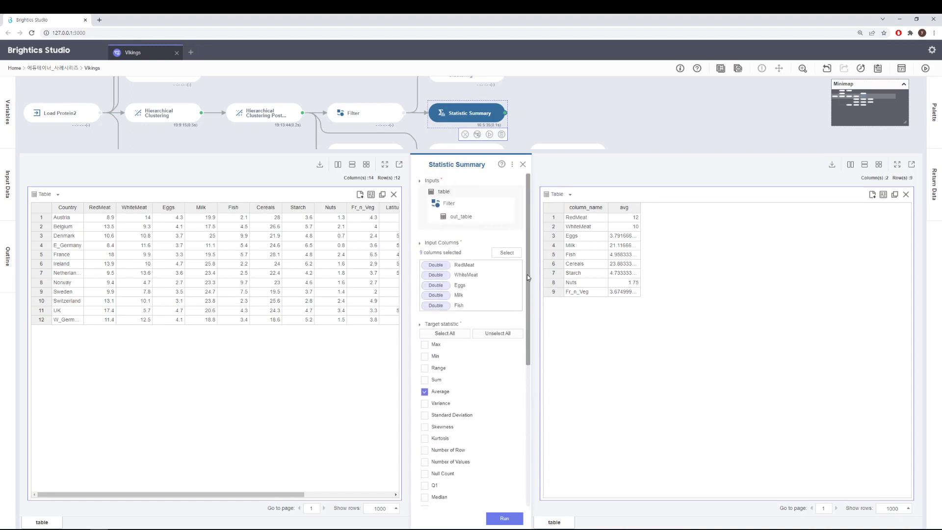
{"action": "left_click", "coordinate": [506, 516]}
{"action": "left_click", "coordinate": [579, 371]}
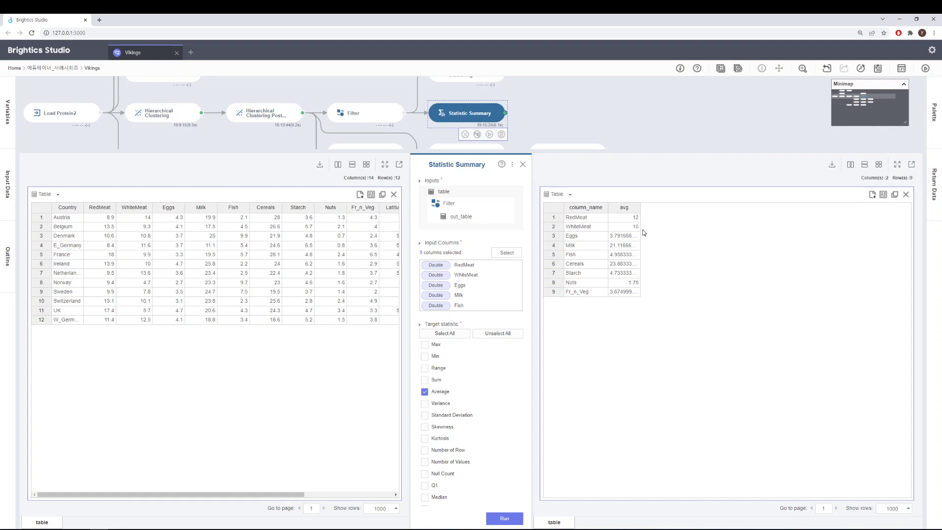
{"action": "left_click", "coordinate": [624, 212]}
{"action": "left_click", "coordinate": [624, 212]}
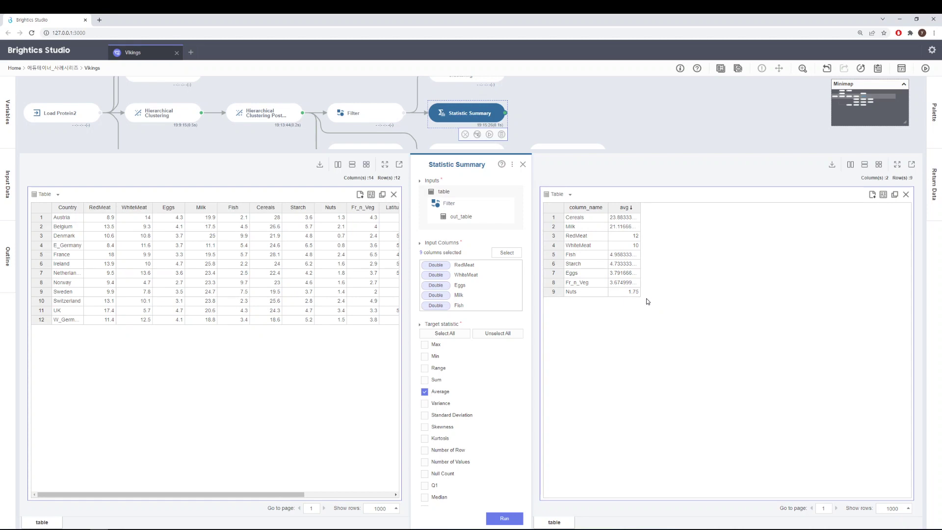
{"action": "left_click", "coordinate": [521, 165]}
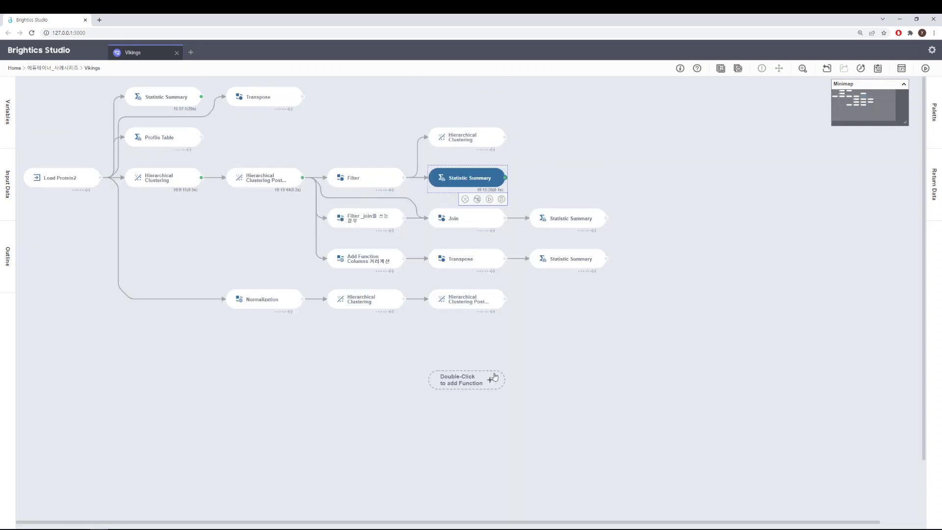
Open the "Filter _join을 쓰는 경우" function and check its Country condition in the condition dialog without changing it
{"action": "left_click", "coordinate": [375, 223]}
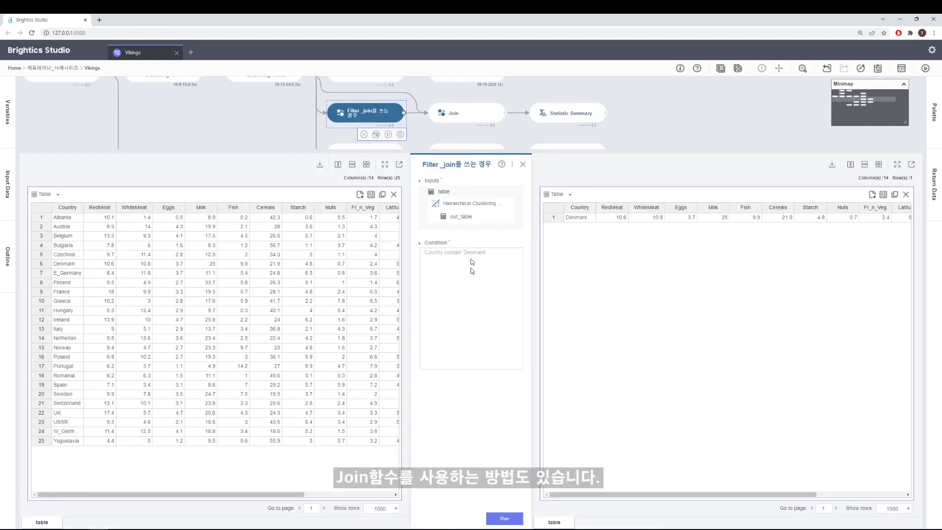
{"action": "left_click", "coordinate": [472, 290]}
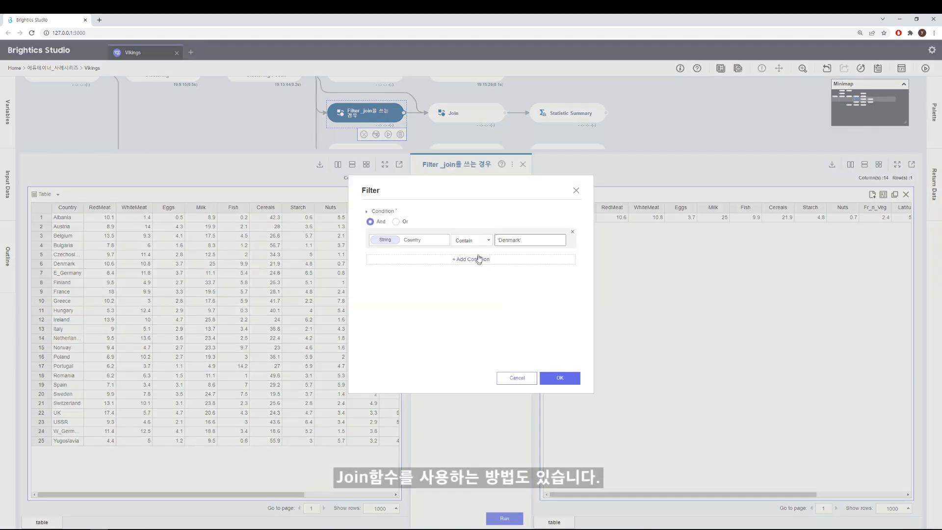
{"action": "left_click", "coordinate": [576, 192]}
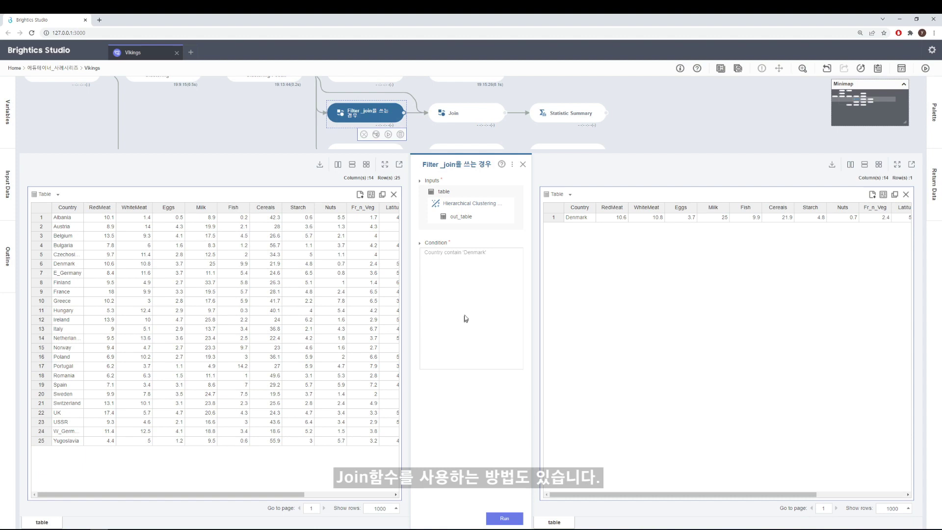
Check the Denmark filter's prediction column, close it, and inspect the Join function's key settings and joined table through its country name column
{"action": "left_click_drag", "start_coordinate": [652, 496], "coordinate": [788, 492]}
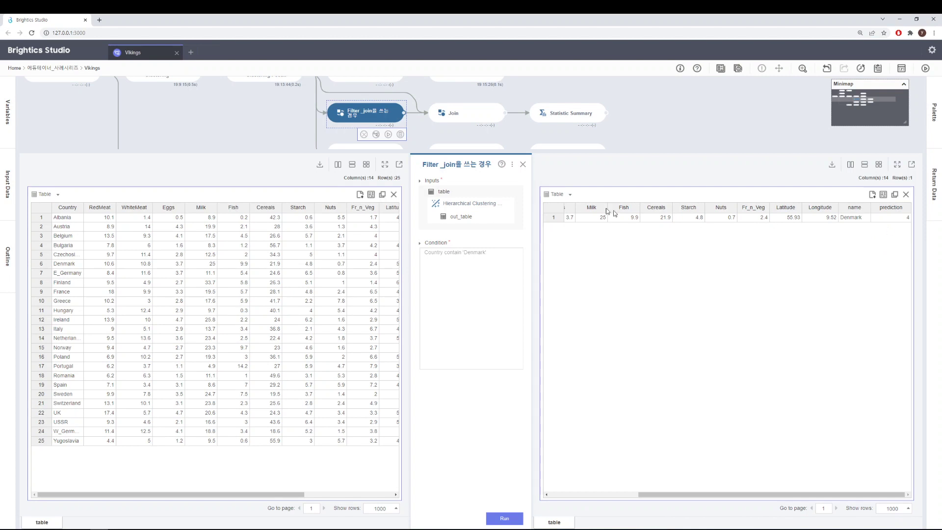
{"action": "left_click", "coordinate": [522, 165]}
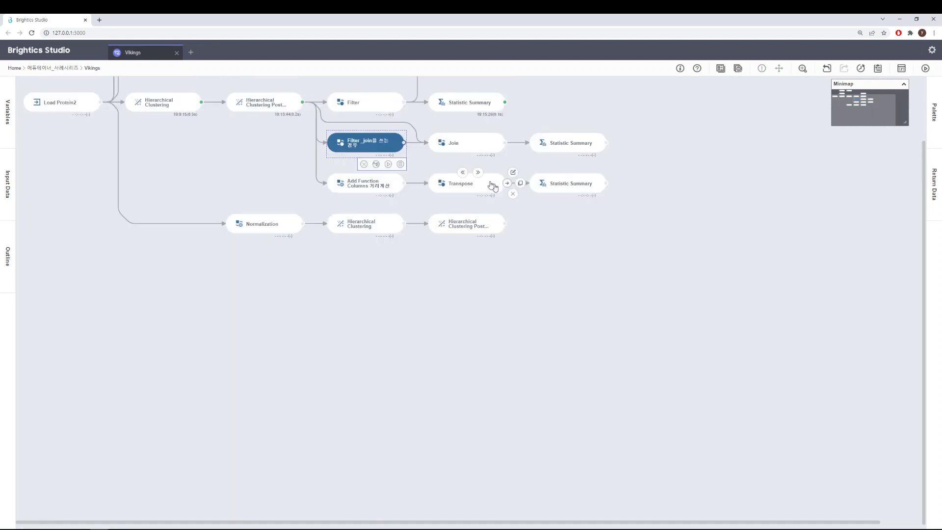
{"action": "left_click", "coordinate": [473, 143]}
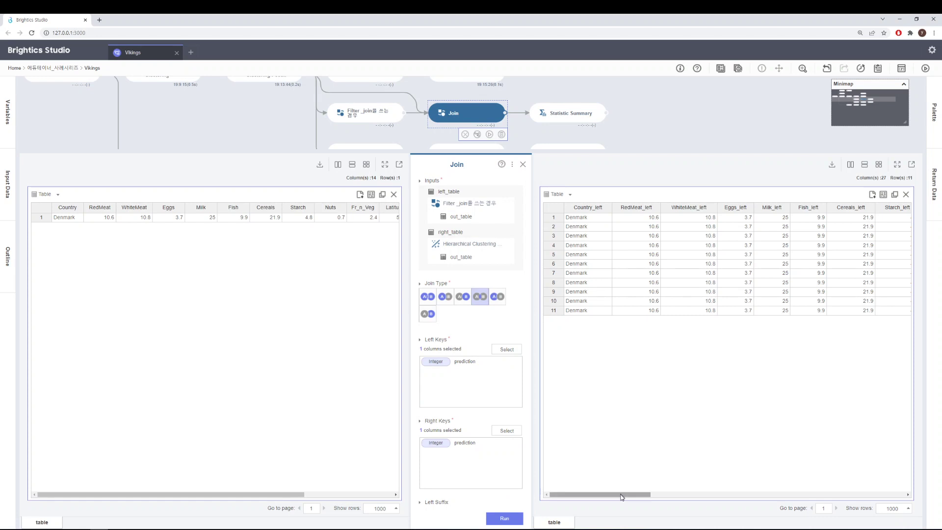
{"action": "left_click_drag", "start_coordinate": [621, 493], "coordinate": [933, 474]}
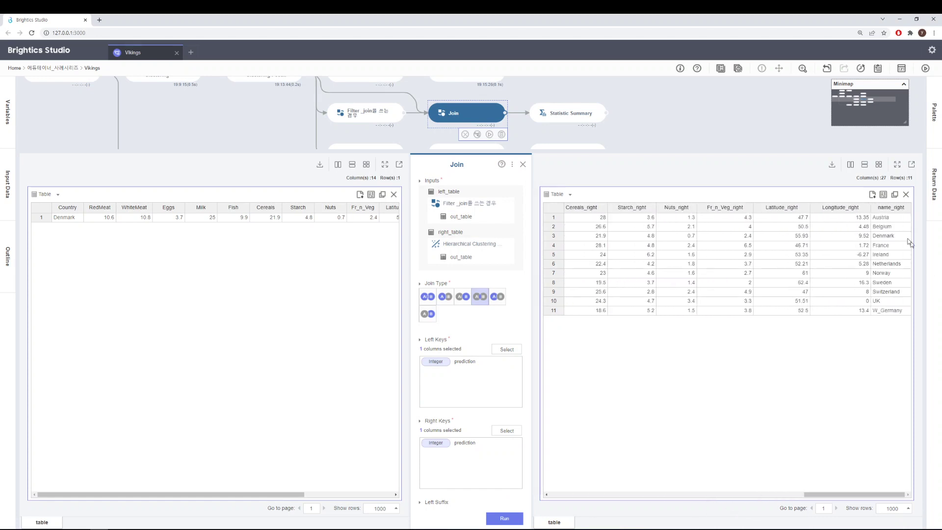
{"action": "left_click", "coordinate": [522, 164]}
Open the Statistic Summary that follows the Join, sort its averages in descending order and close the details
{"action": "left_click", "coordinate": [543, 147]}
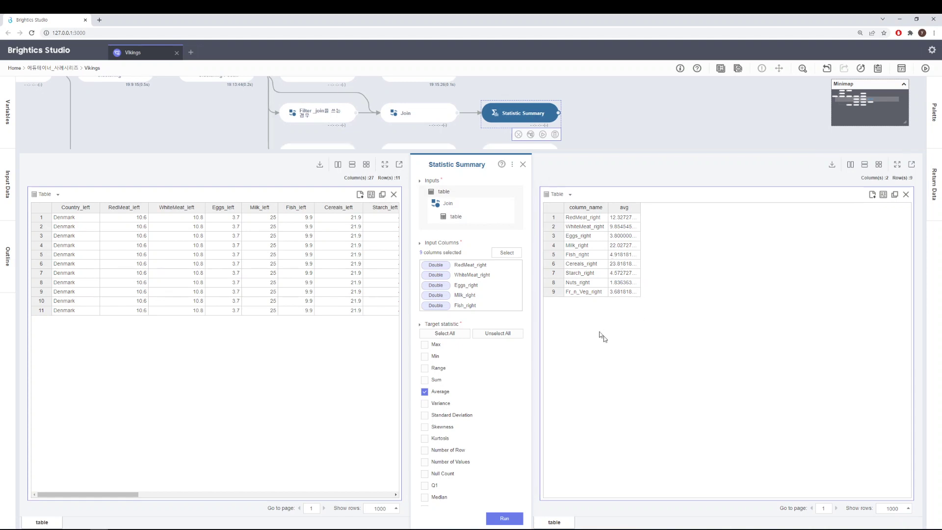
{"action": "left_click", "coordinate": [623, 207]}
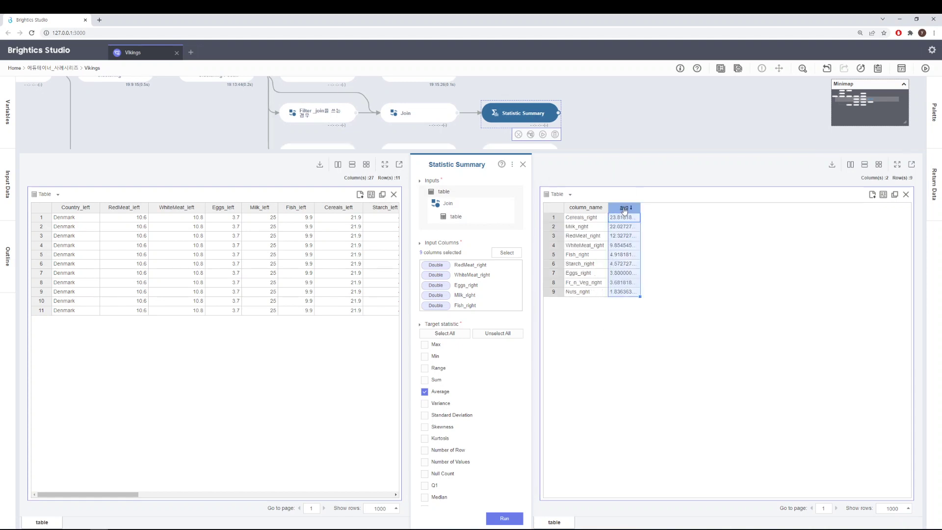
{"action": "left_click", "coordinate": [523, 164]}
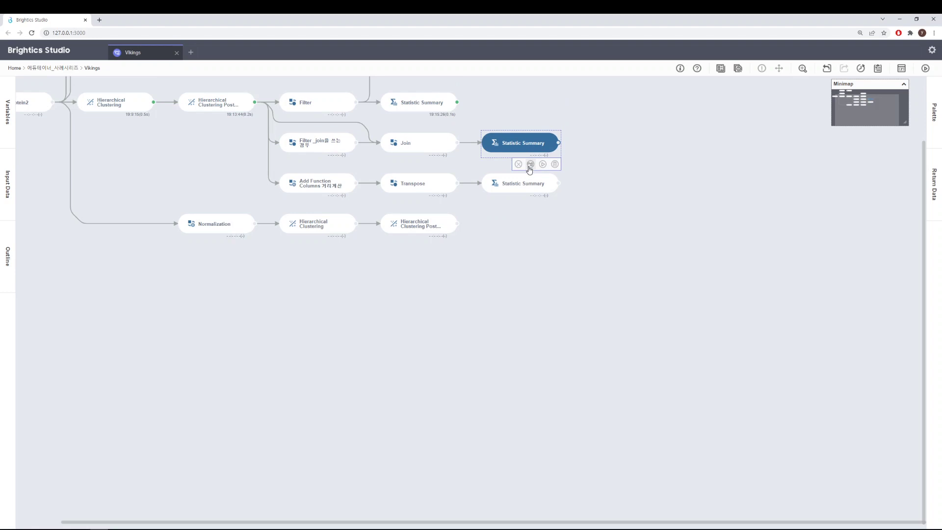
Switch to the PowerPoint presentation, highlight the question about the European countries farthest from the three Viking countries, and close its window
{"action": "key", "text": "alt+Tab"}
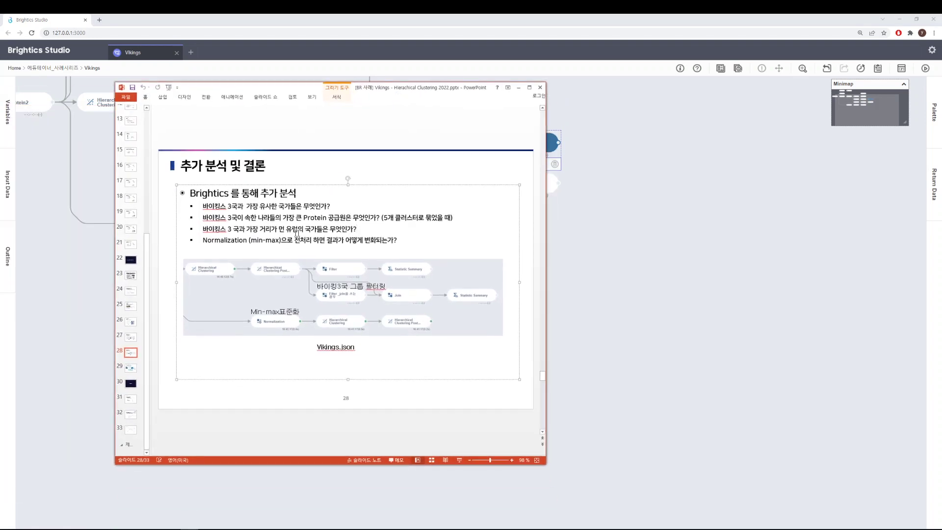
{"action": "left_click_drag", "start_coordinate": [203, 218], "coordinate": [226, 218]}
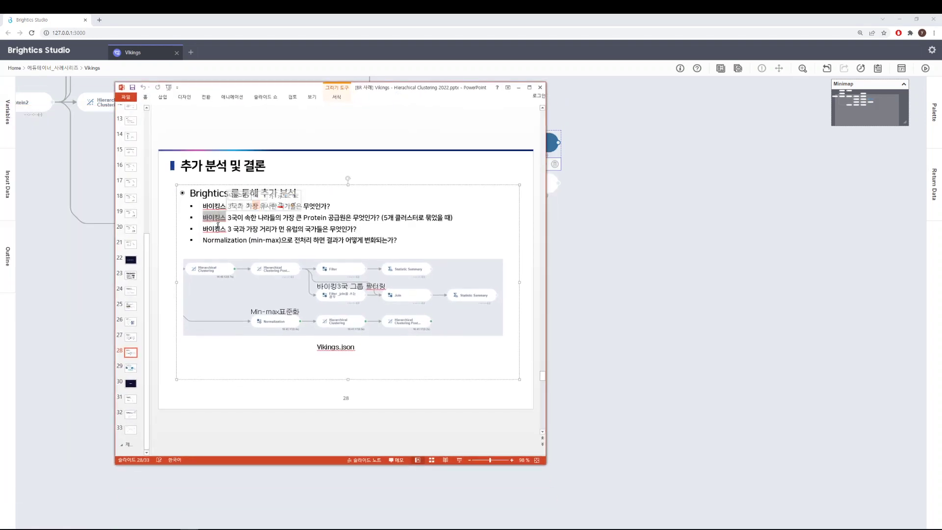
{"action": "key", "text": "Right"}
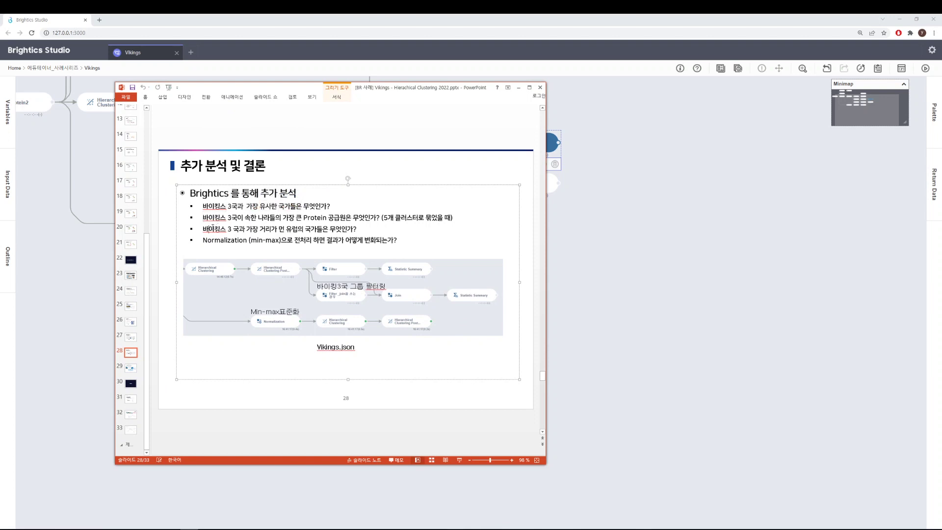
{"action": "left_click_drag", "start_coordinate": [203, 229], "coordinate": [358, 228]}
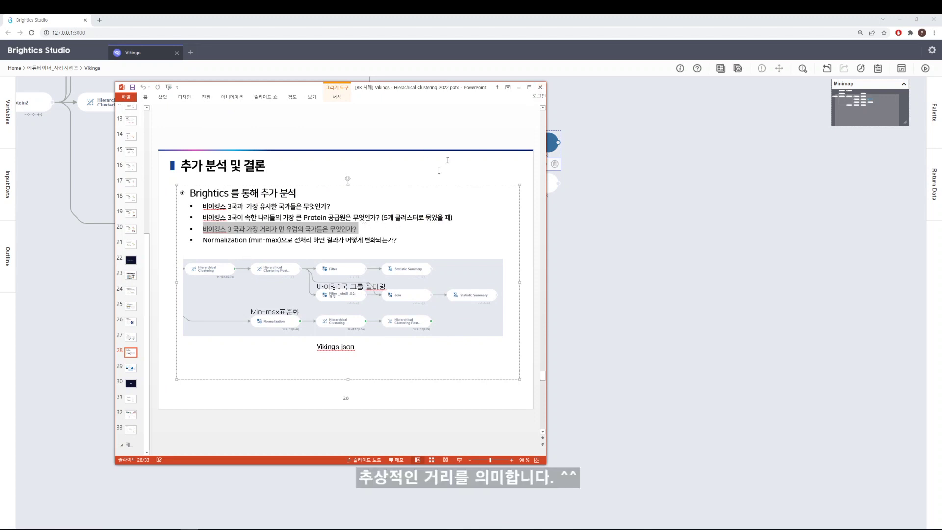
{"action": "left_click", "coordinate": [540, 87]}
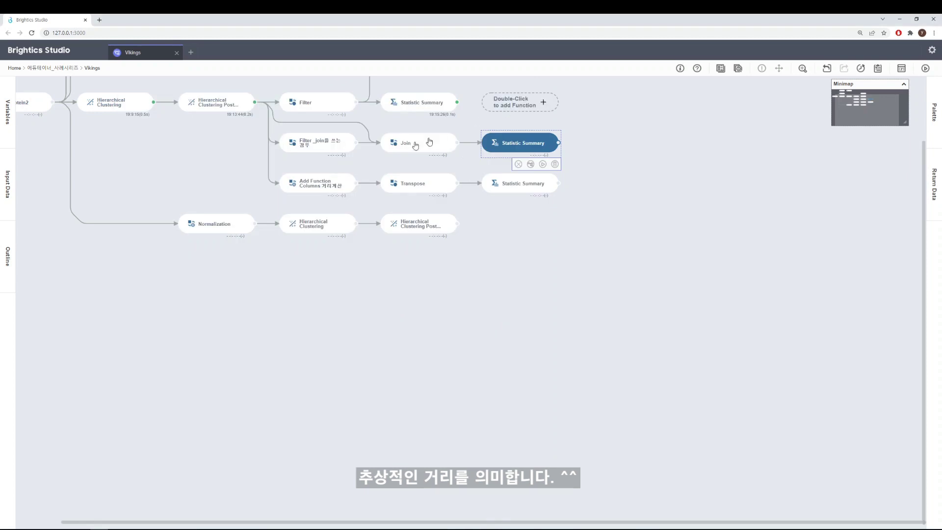
Review the Add Function Columns distance formulas against the Denmark row, check the squared-difference columns in the output table, and close the function's details
{"action": "left_click", "coordinate": [323, 184]}
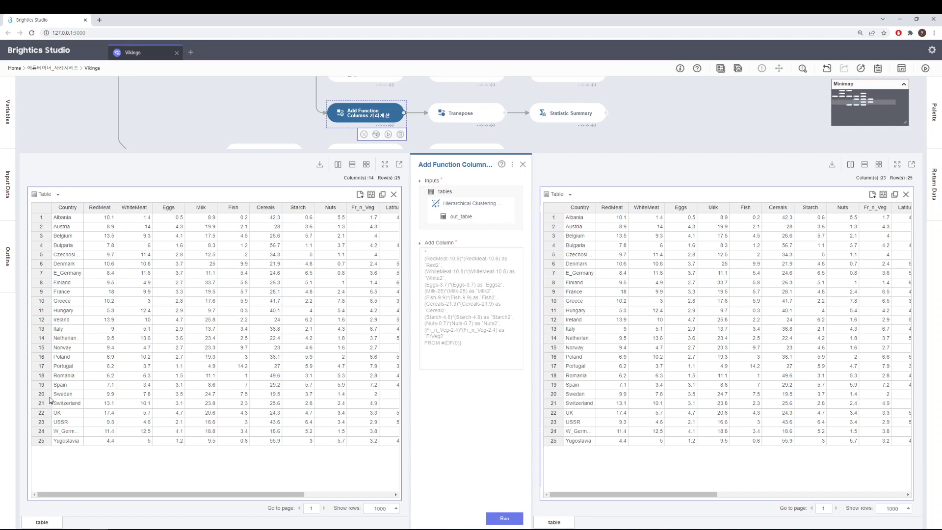
{"action": "left_click", "coordinate": [46, 264]}
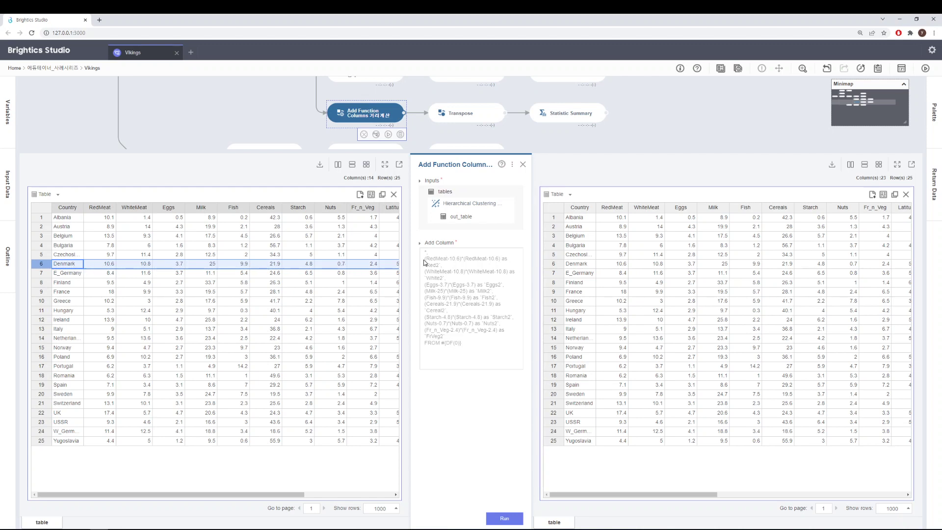
{"action": "left_click", "coordinate": [461, 286]}
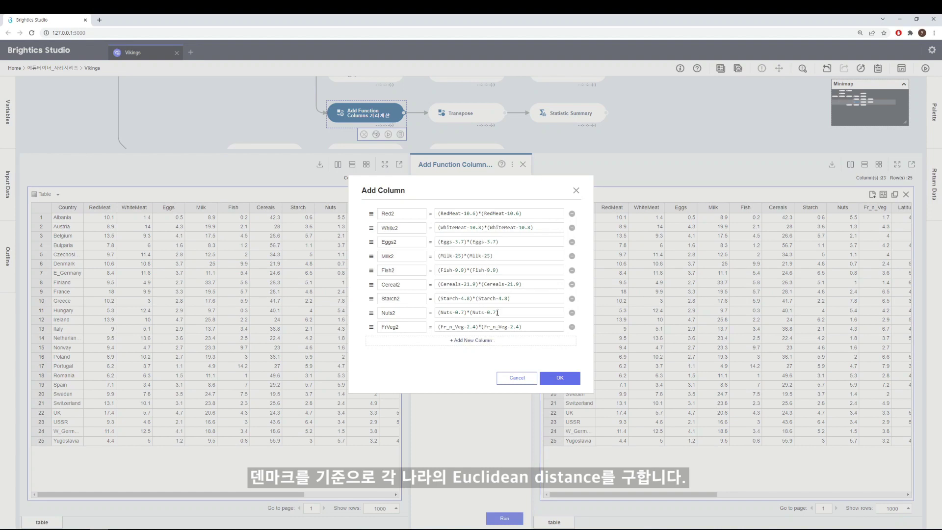
{"action": "left_click", "coordinate": [576, 191]}
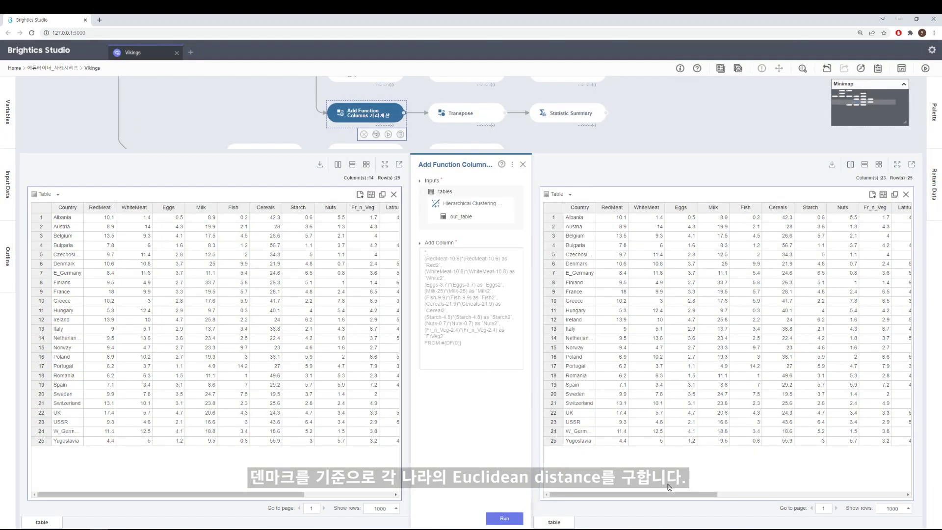
{"action": "left_click_drag", "start_coordinate": [669, 494], "coordinate": [698, 494]}
{"action": "scroll", "coordinate": [845, 486], "scroll_direction": "right", "scroll_amount": 10}
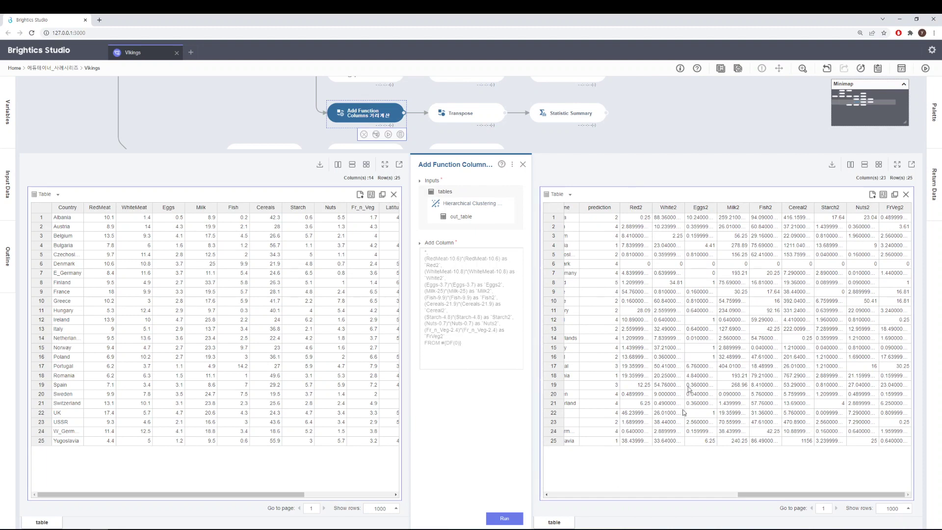
{"action": "left_click", "coordinate": [523, 165]}
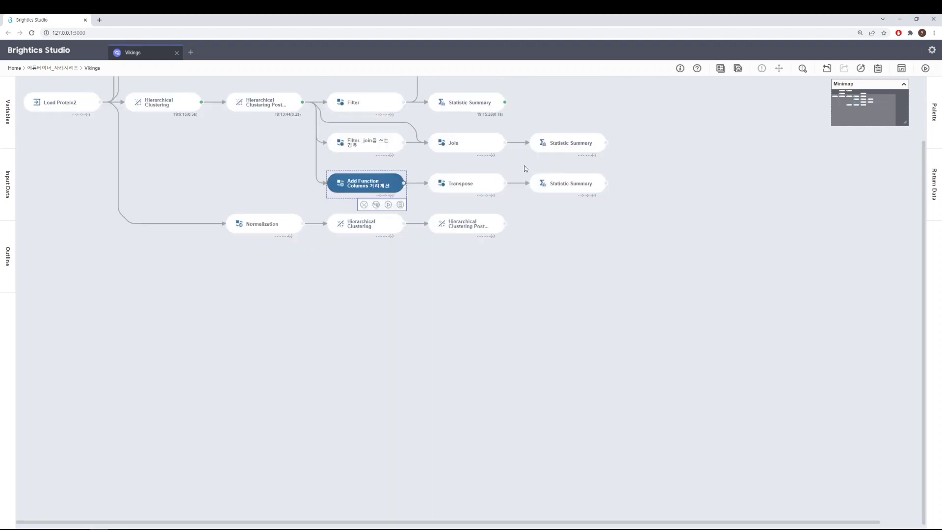
Open the Transpose function and compare its input table with the transposed squared differences by country
{"action": "left_click", "coordinate": [467, 187]}
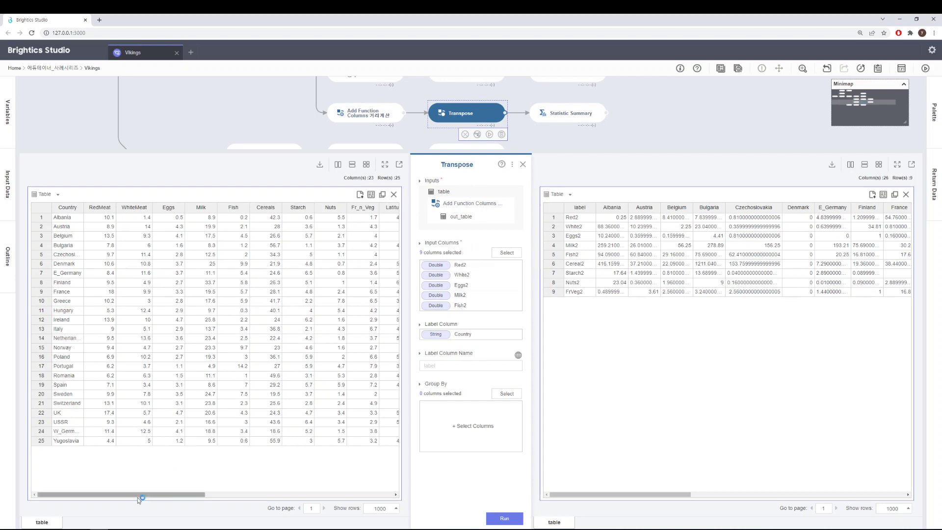
{"action": "left_click_drag", "start_coordinate": [147, 494], "coordinate": [74, 496]}
{"action": "left_click_drag", "start_coordinate": [634, 498], "coordinate": [466, 516]}
{"action": "left_click_drag", "start_coordinate": [637, 498], "coordinate": [539, 501]}
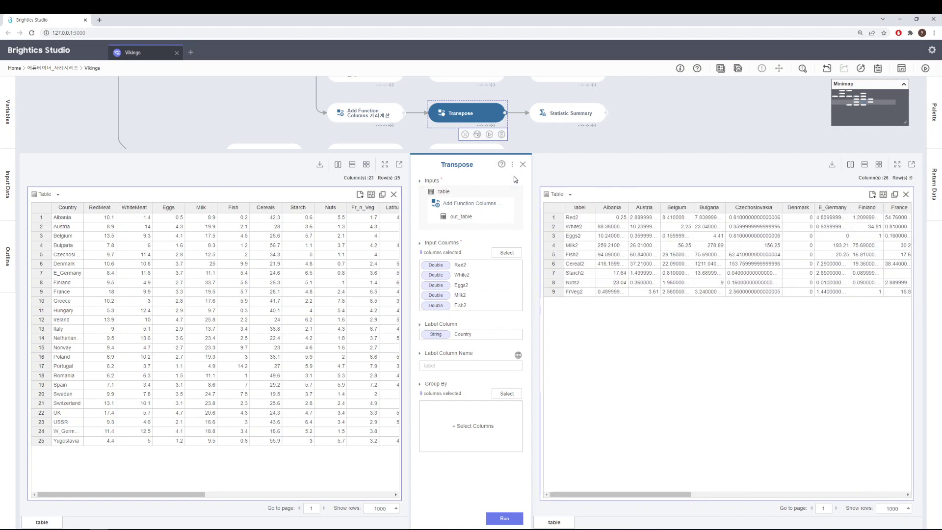
Open the Statistic Summary after Transpose, sort the countries' sums in ascending and in descending order, and close the details
{"action": "left_click", "coordinate": [552, 119]}
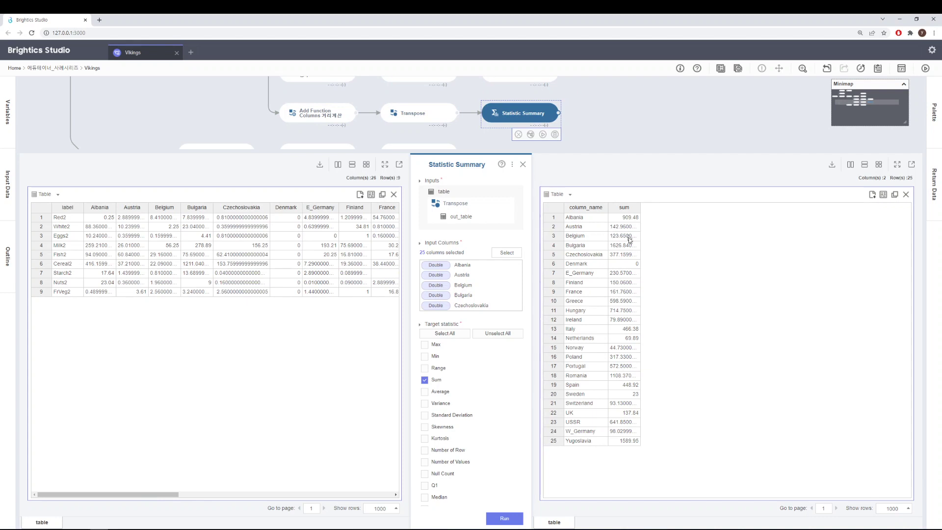
{"action": "left_click", "coordinate": [625, 210]}
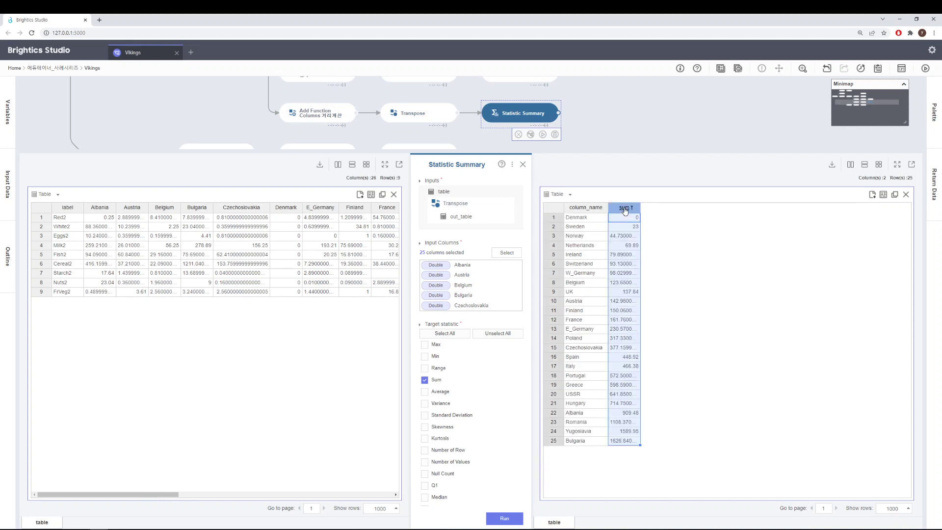
{"action": "left_click", "coordinate": [625, 207]}
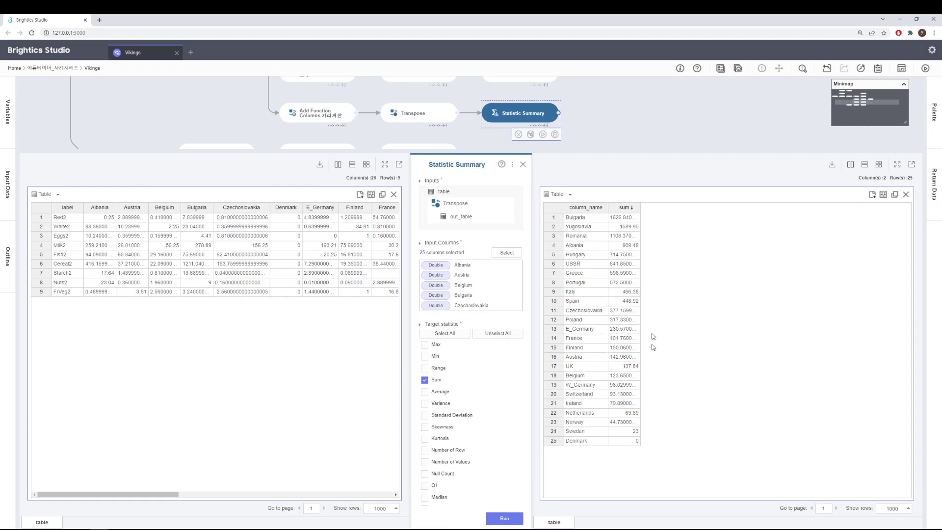
{"action": "left_click", "coordinate": [523, 164]}
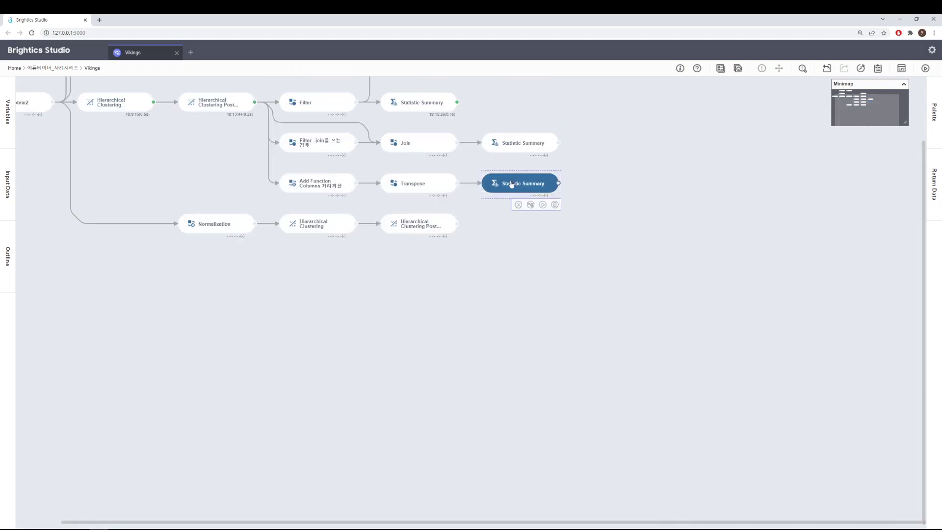
Open the first Hierarchical Clustering Post Process from the Load Protein2 branch and examine the European countries' clusters on its map at close range
{"action": "left_click", "coordinate": [25, 104]}
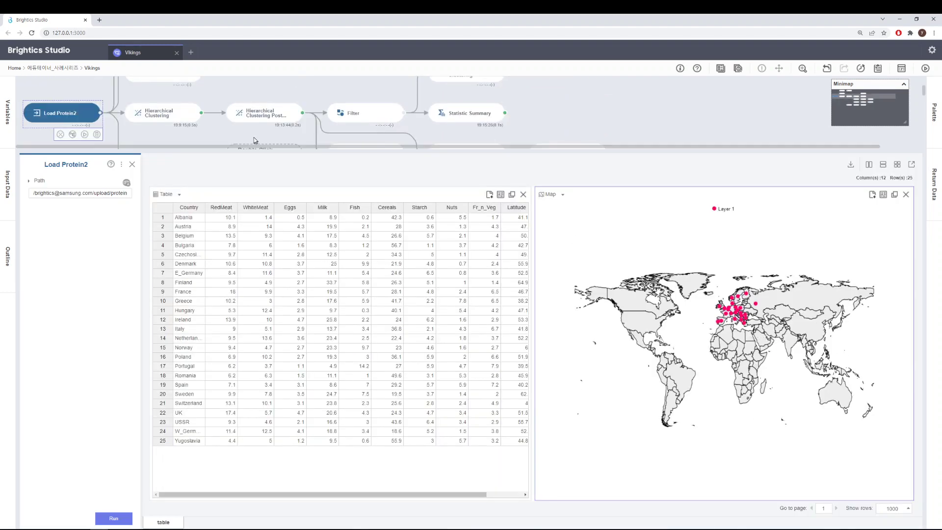
{"action": "mouse_move", "coordinate": [275, 120]}
{"action": "left_click", "coordinate": [275, 120]}
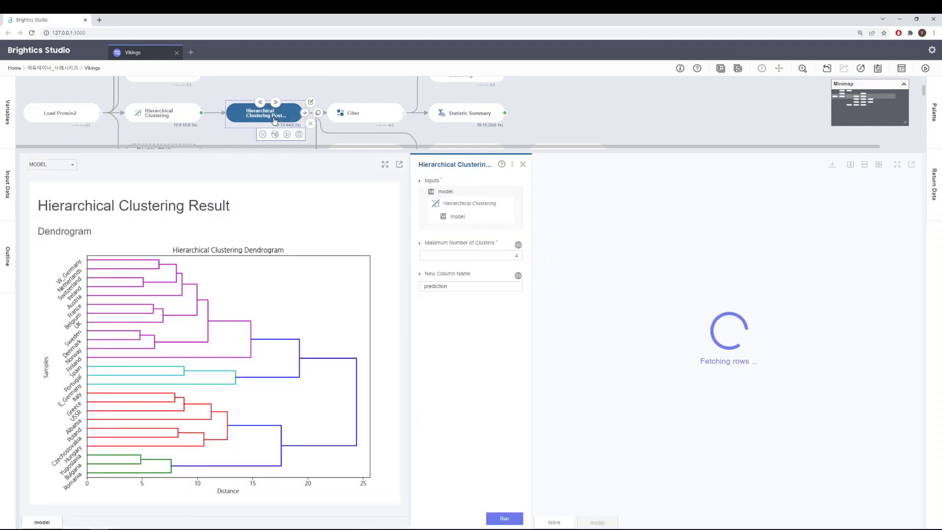
{"action": "scroll", "coordinate": [729, 338], "scroll_direction": "up", "scroll_amount": 5}
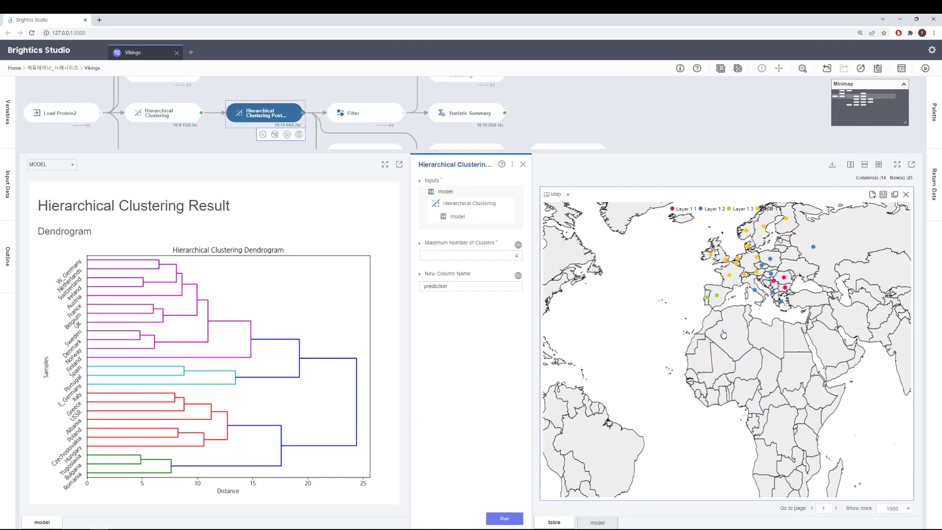
{"action": "scroll", "coordinate": [725, 383], "scroll_direction": "up", "scroll_amount": 3}
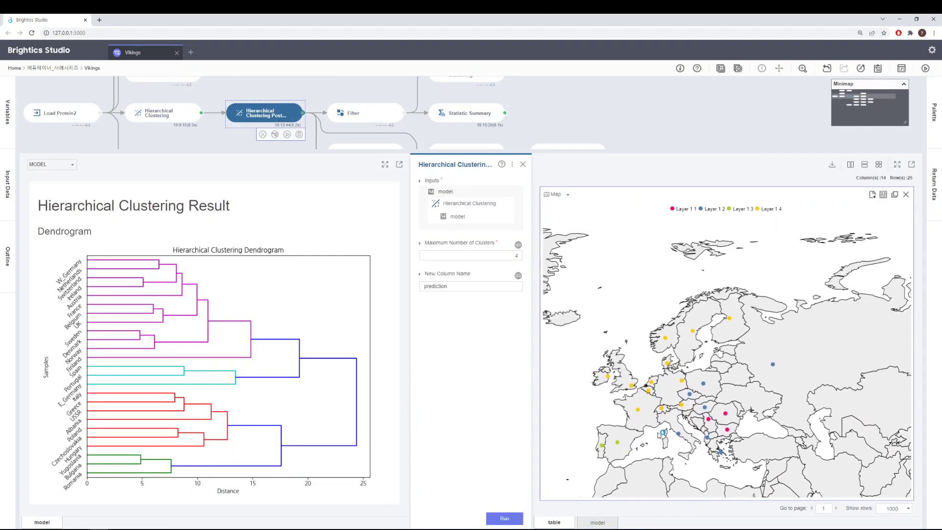
{"action": "scroll", "coordinate": [729, 414], "scroll_direction": "down", "scroll_amount": 1}
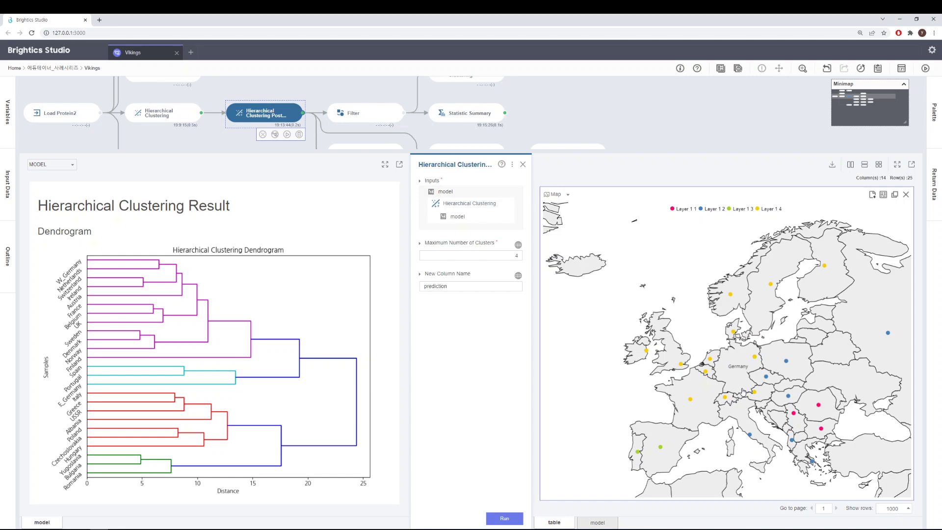
{"action": "scroll", "coordinate": [744, 392], "scroll_direction": "down", "scroll_amount": 2}
{"action": "scroll", "coordinate": [744, 393], "scroll_direction": "down", "scroll_amount": 1}
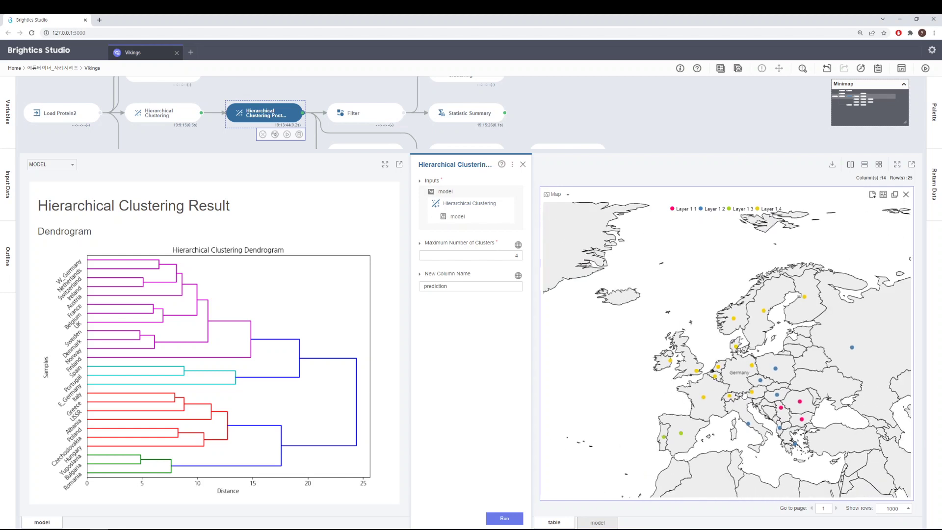
{"action": "left_click_drag", "start_coordinate": [747, 392], "coordinate": [748, 357]}
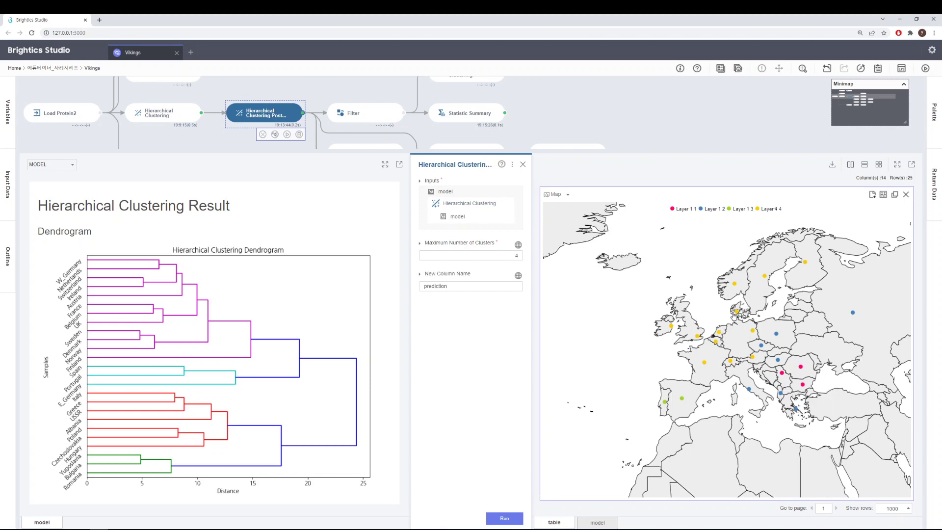
{"action": "mouse_move", "coordinate": [736, 315]}
{"action": "mouse_move", "coordinate": [734, 286]}
{"action": "mouse_move", "coordinate": [718, 342]}
{"action": "scroll", "coordinate": [719, 381], "scroll_direction": "up", "scroll_amount": 3}
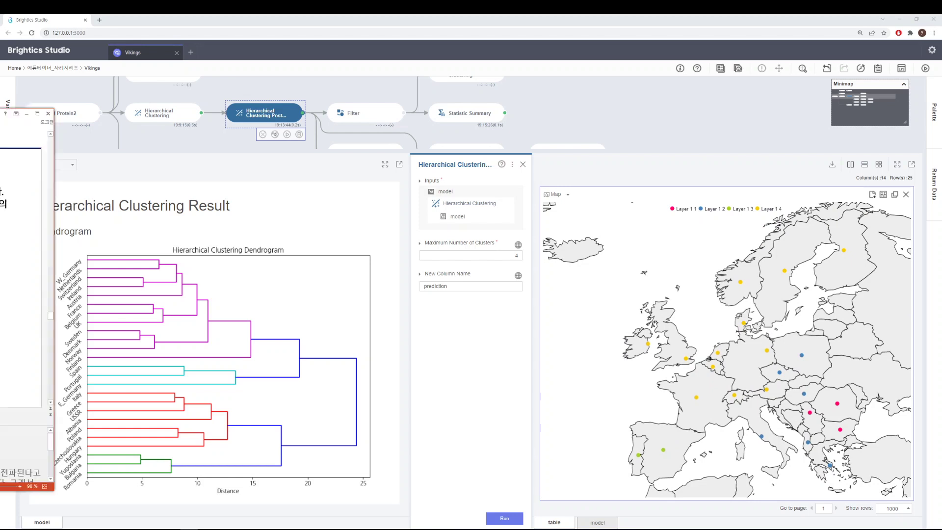
Bring the PowerPoint "Vikings – History of Blood" slide into view, review it, dismiss its window and close the clustering function's details
{"action": "left_click_drag", "start_coordinate": [0, 116], "coordinate": [433, 117]}
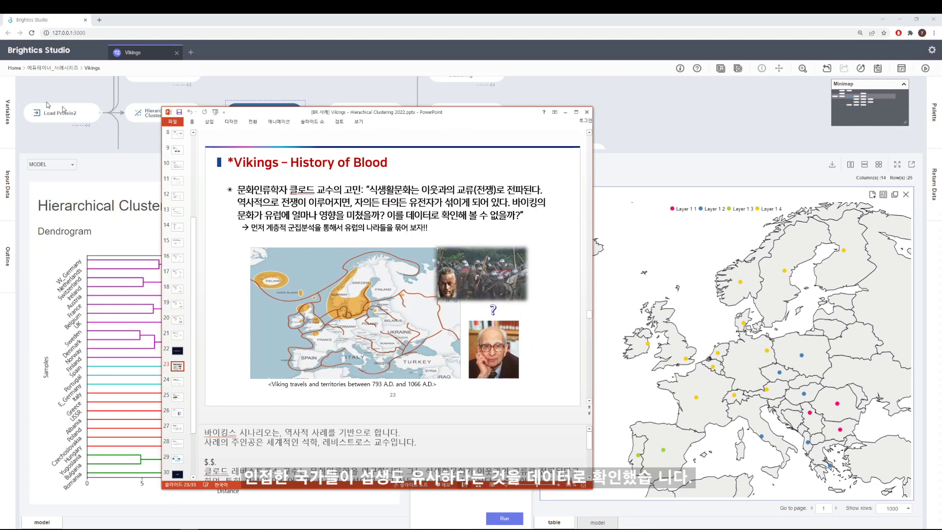
{"action": "left_click_drag", "start_coordinate": [495, 121], "coordinate": [53, 94]}
{"action": "left_click", "coordinate": [123, 85]}
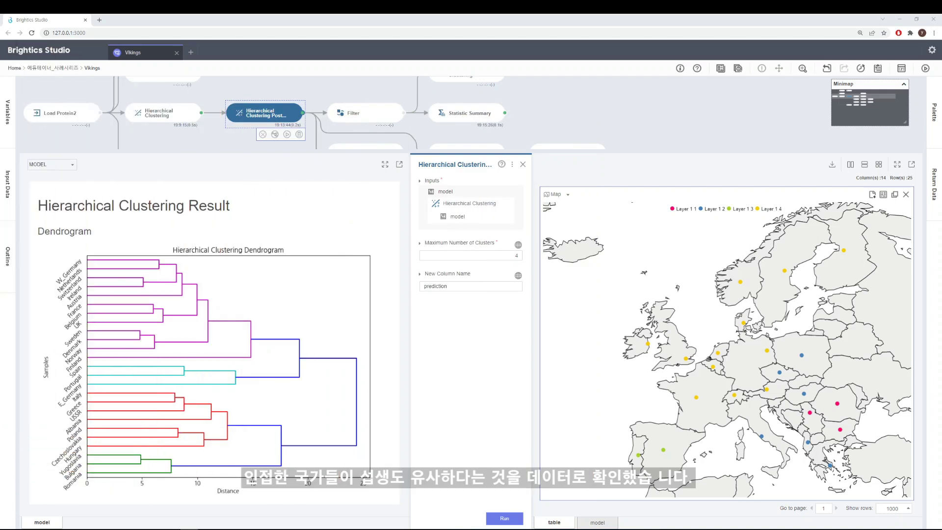
{"action": "left_click", "coordinate": [522, 165]}
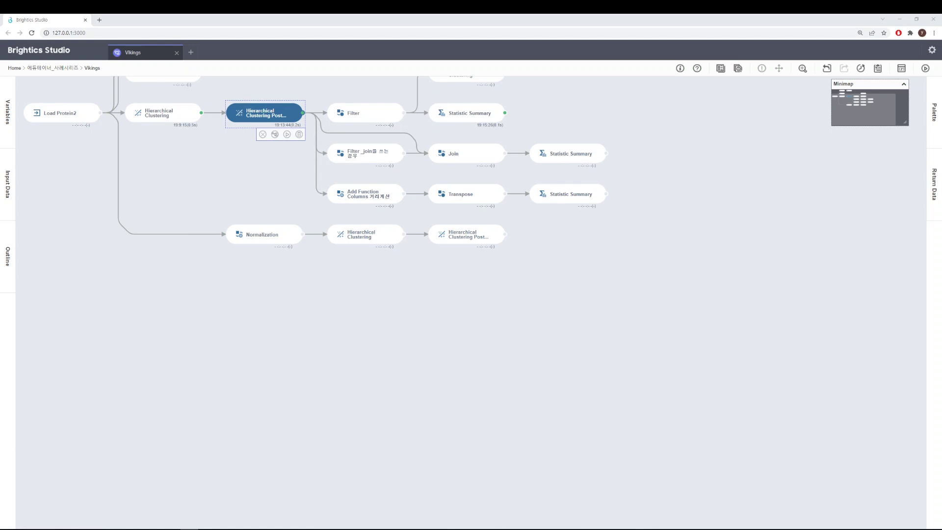
Review the additional analysis questions on the PowerPoint slide, and examine the min-max scaled columns in the Normalization function's output table
{"action": "key", "text": "alt+Tab"}
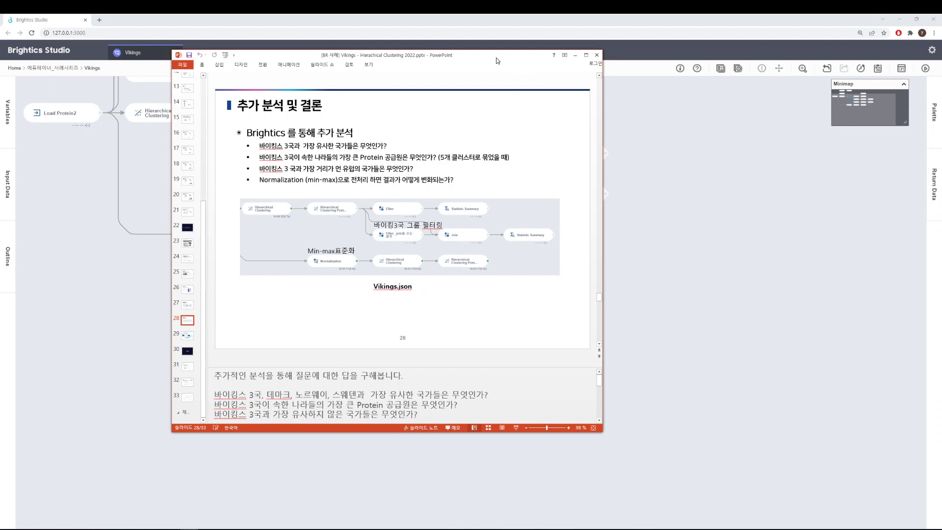
{"action": "left_click", "coordinate": [575, 55]}
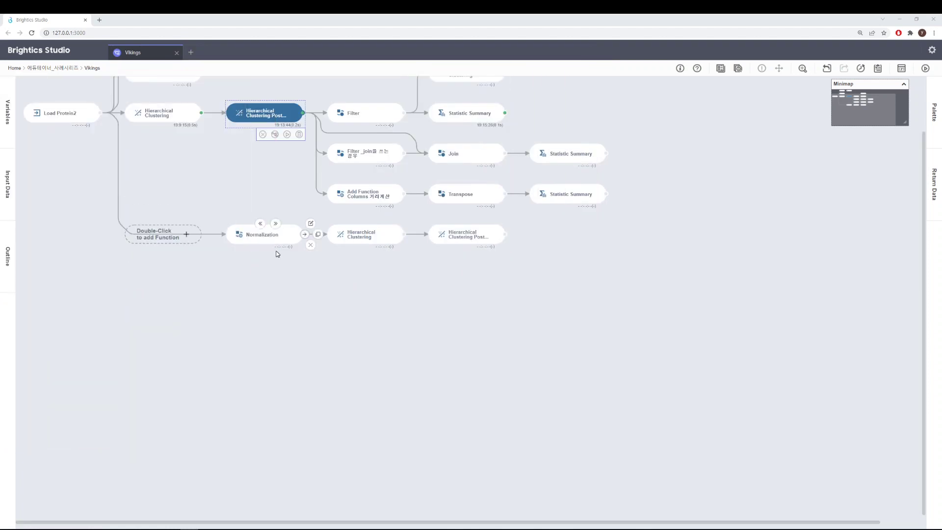
{"action": "left_click", "coordinate": [277, 240]}
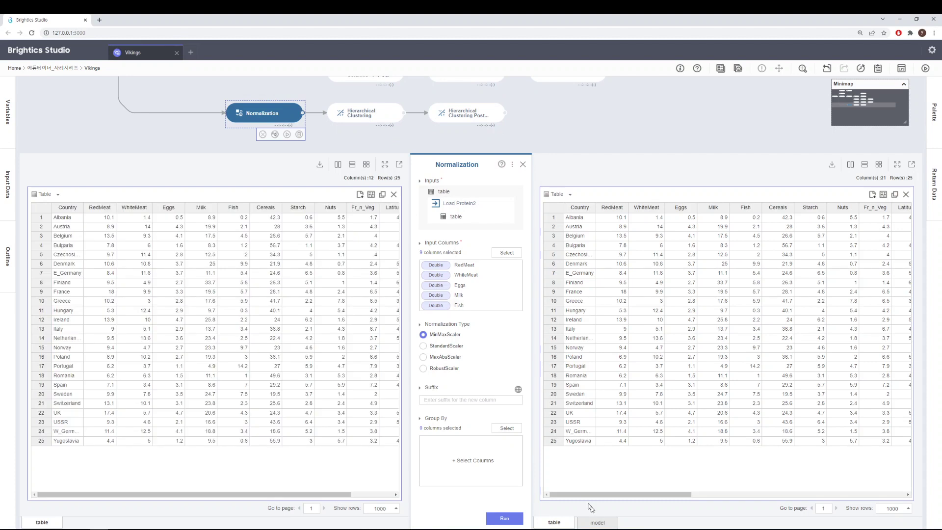
{"action": "left_click_drag", "start_coordinate": [594, 494], "coordinate": [807, 494]}
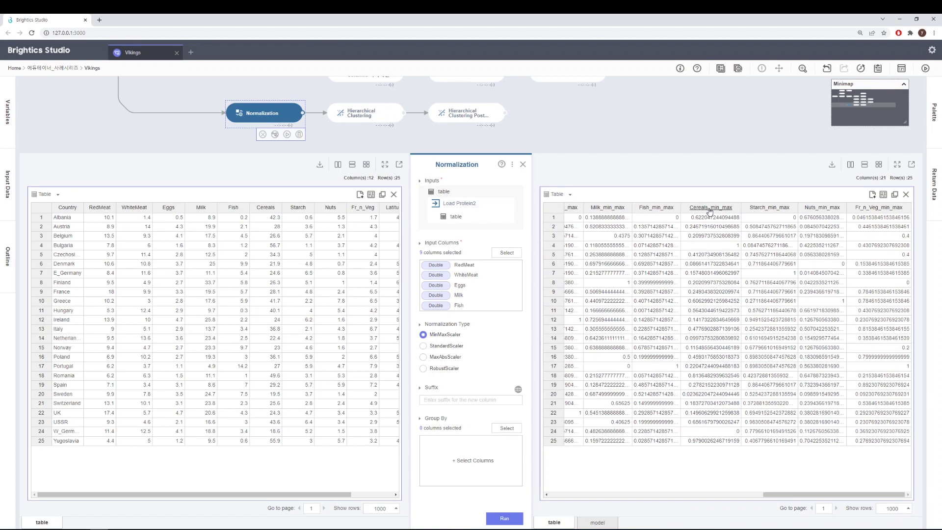
{"action": "left_click", "coordinate": [523, 166]}
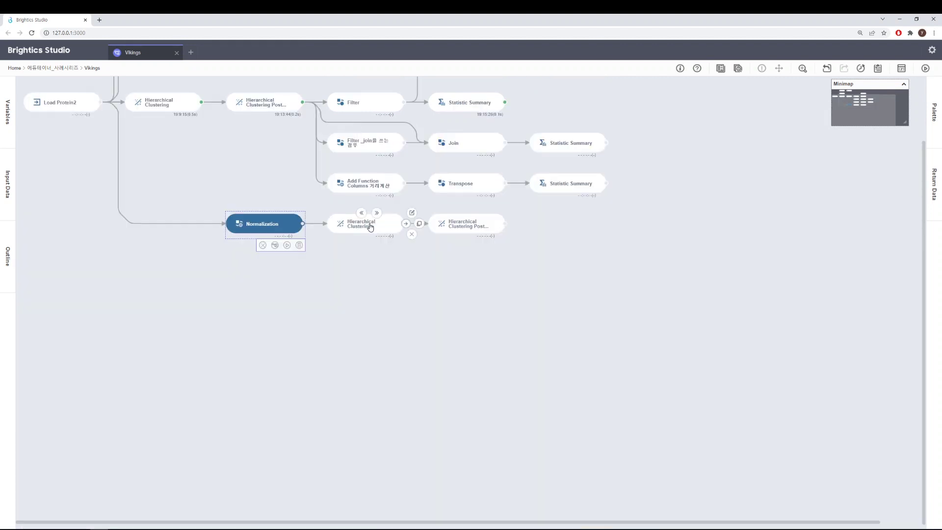
Set the linkage method of the Hierarchical Clustering function after Normalization to Average and run it
{"action": "left_click", "coordinate": [370, 226]}
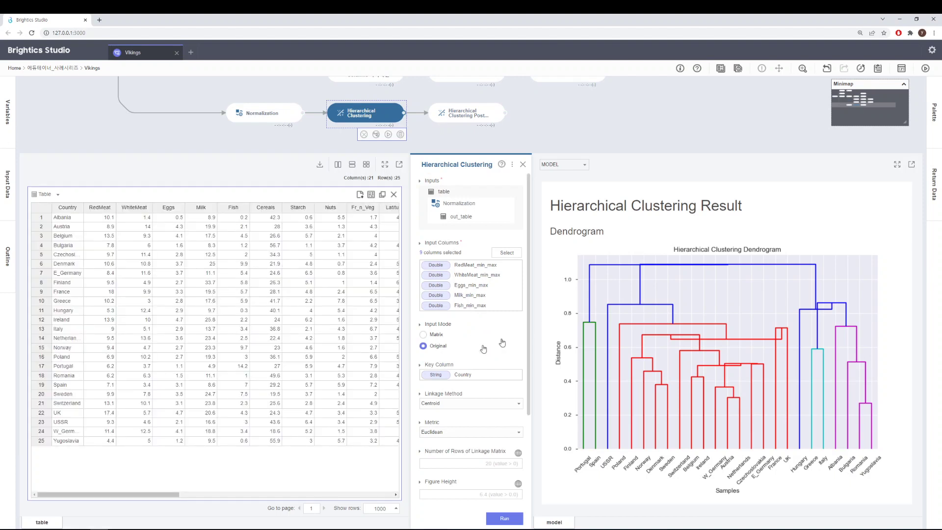
{"action": "scroll", "coordinate": [476, 343], "scroll_direction": "down", "scroll_amount": 2}
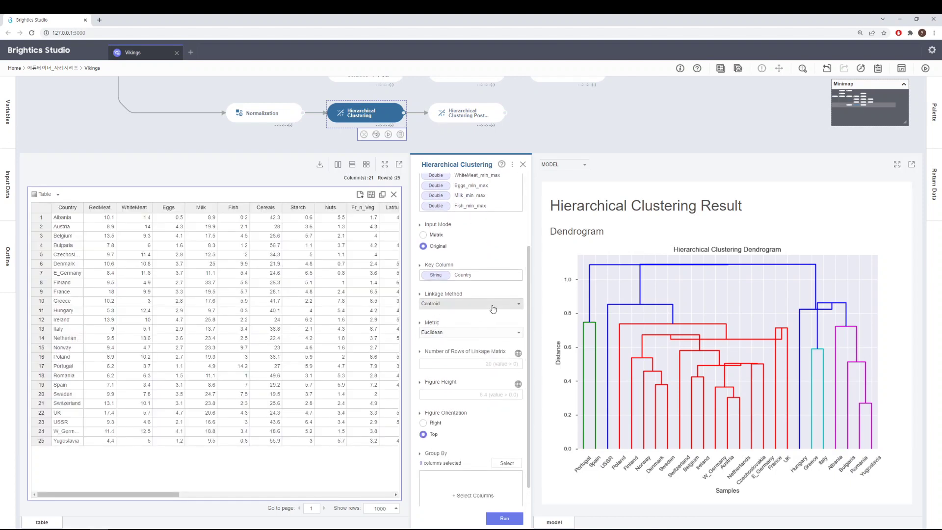
{"action": "scroll", "coordinate": [524, 378], "scroll_direction": "down", "scroll_amount": 1}
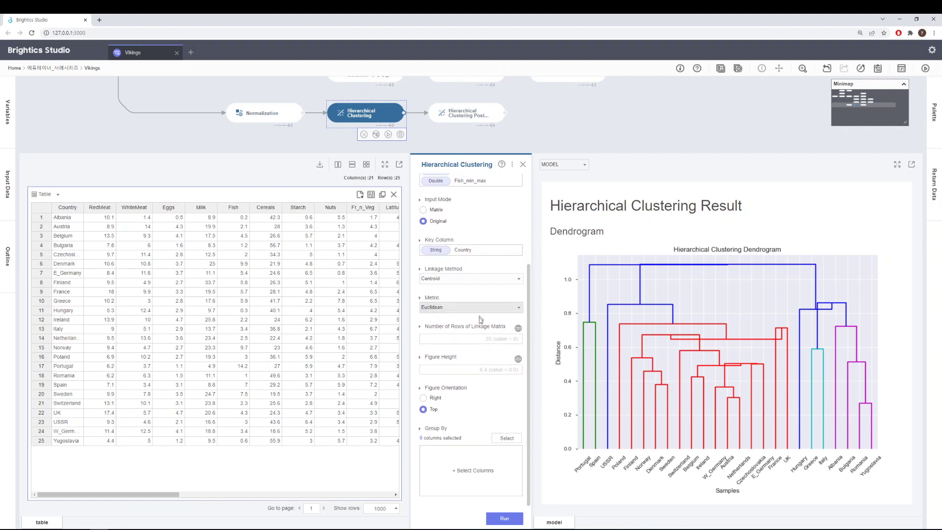
{"action": "left_click", "coordinate": [476, 279]}
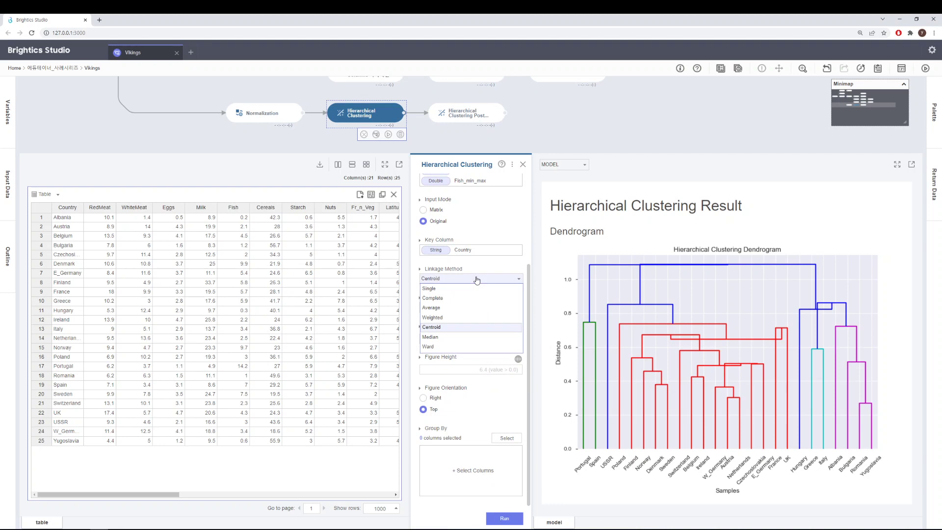
{"action": "left_click", "coordinate": [465, 308]}
{"action": "left_click", "coordinate": [503, 518]}
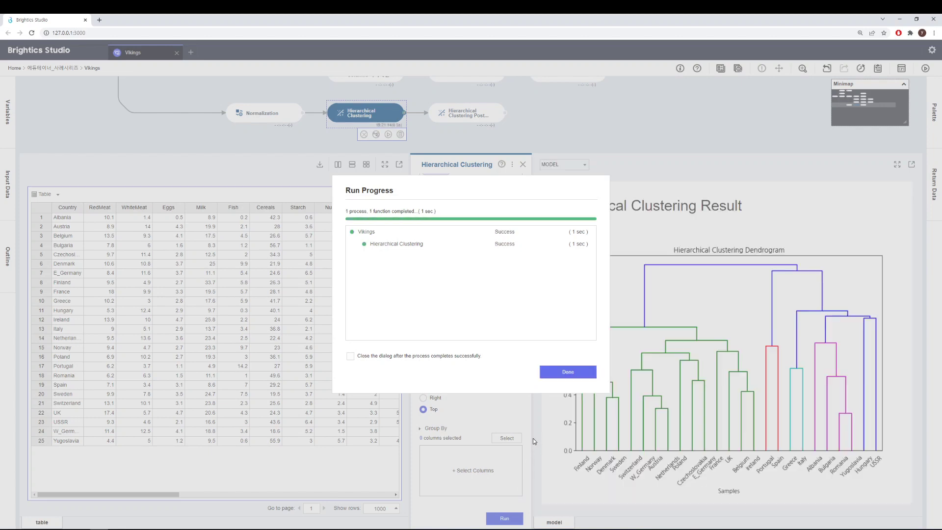
{"action": "left_click", "coordinate": [569, 375]}
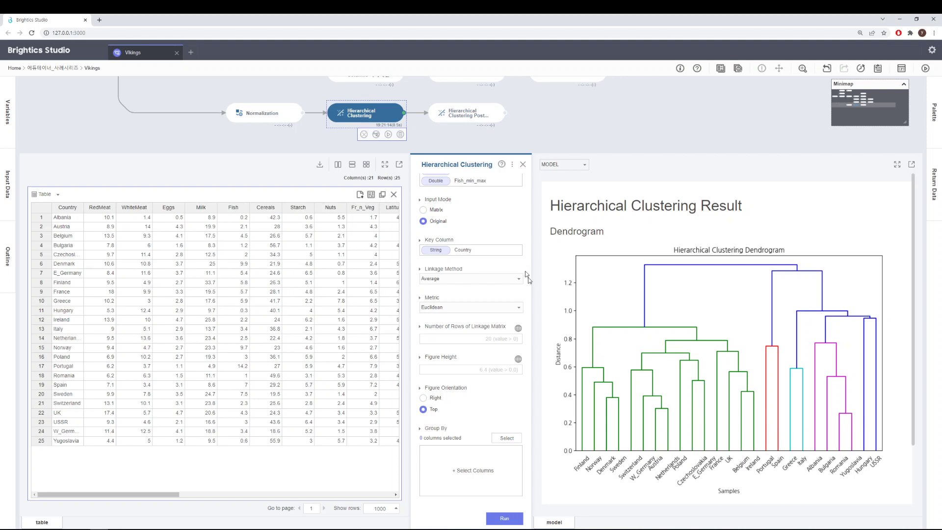
Run the Hierarchical Clustering Post Process of the Normalization branch and check the prediction column of its output table
{"action": "left_click", "coordinate": [483, 121]}
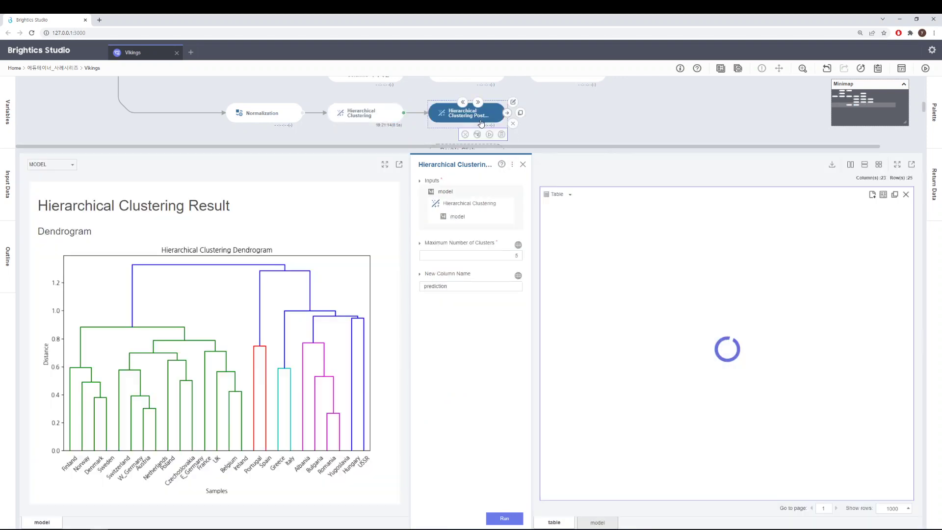
{"action": "left_click", "coordinate": [504, 519]}
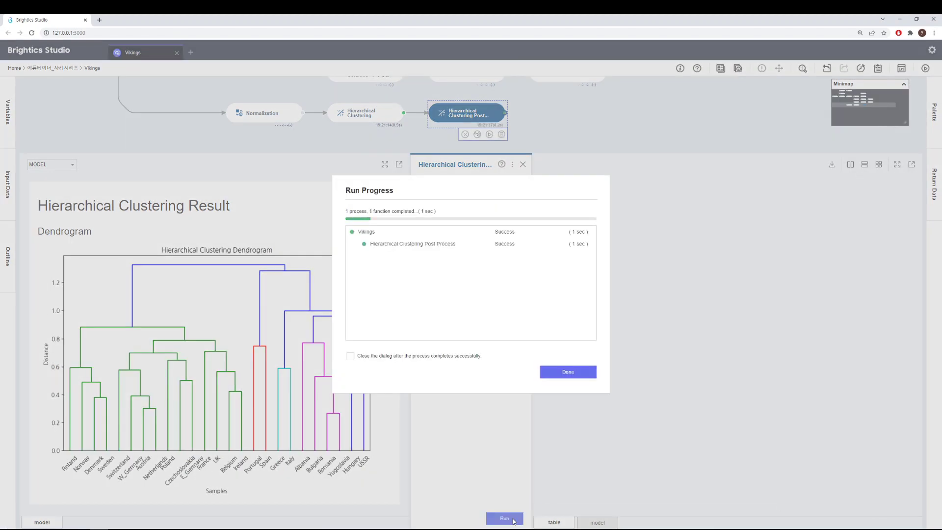
{"action": "left_click", "coordinate": [568, 372]}
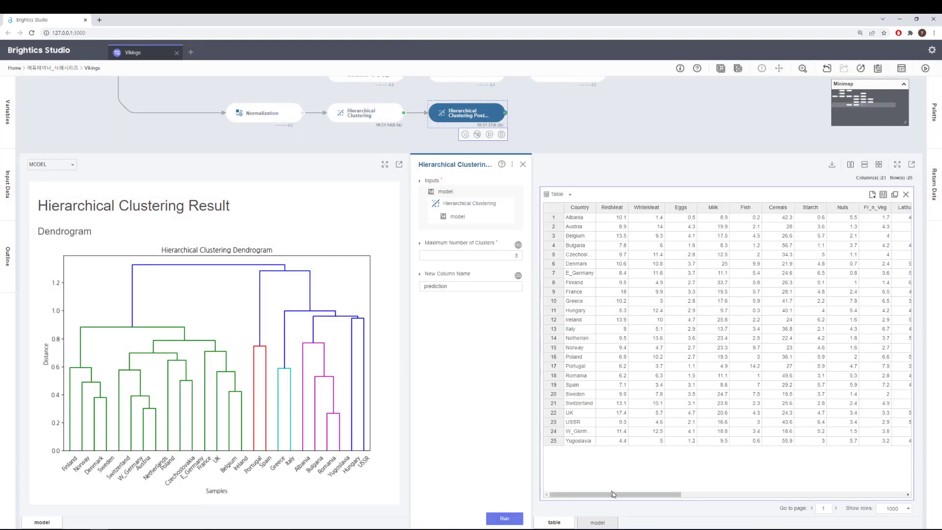
{"action": "left_click_drag", "start_coordinate": [677, 494], "coordinate": [910, 483]}
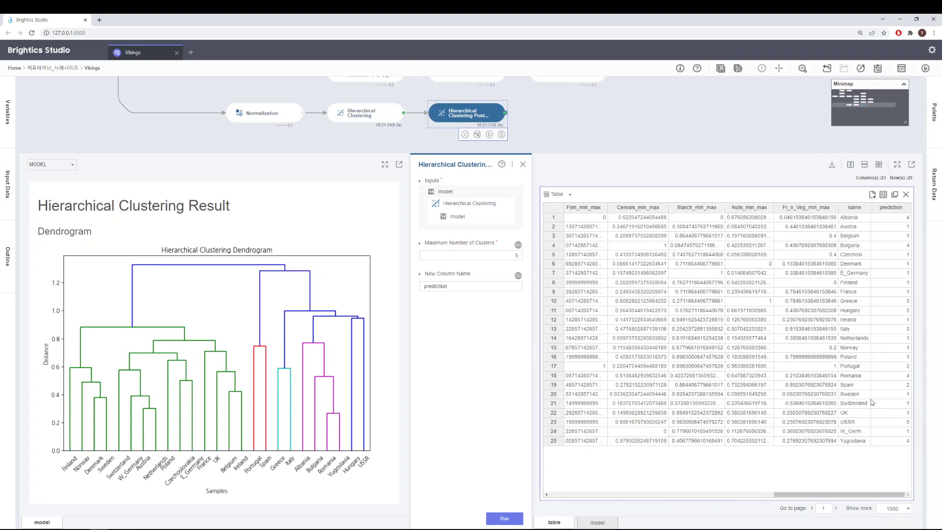
Display the post process output as a Map chart with world.json as the map type
{"action": "left_click", "coordinate": [557, 195]}
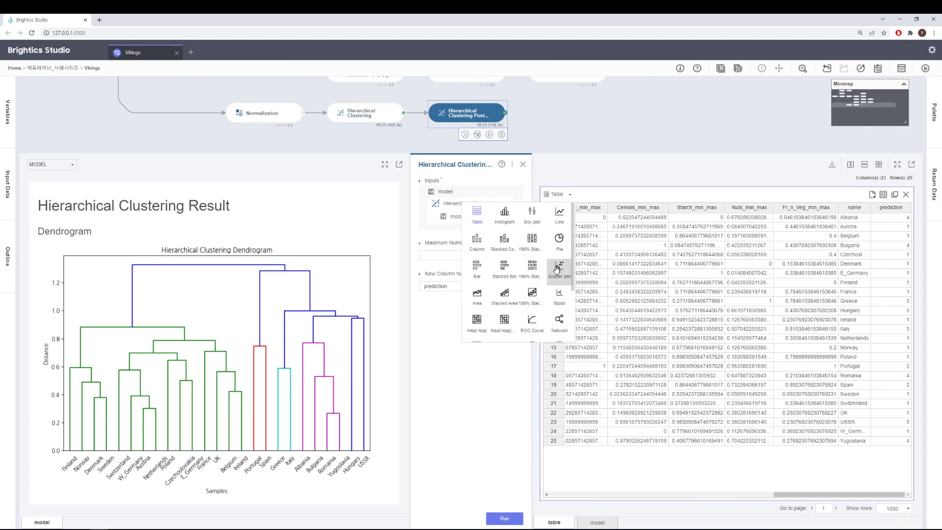
{"action": "left_click_drag", "start_coordinate": [573, 271], "coordinate": [573, 319]}
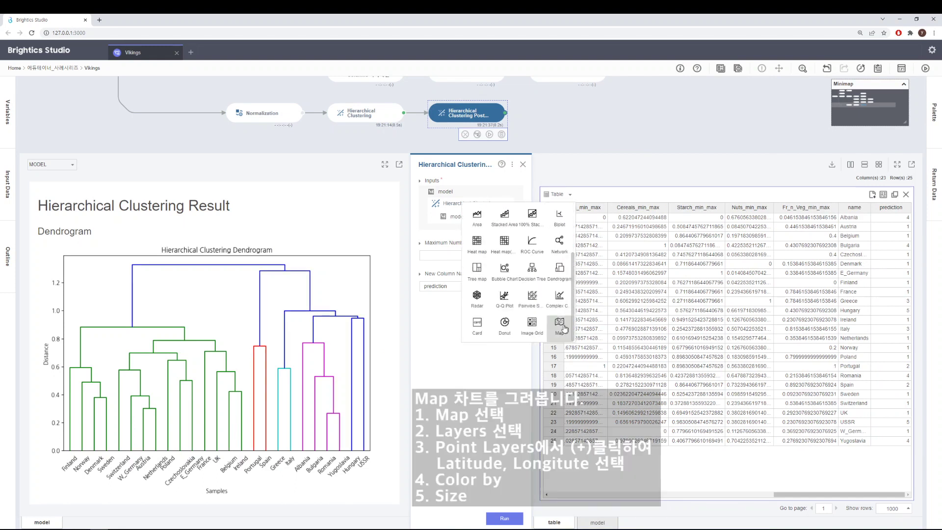
{"action": "left_click", "coordinate": [564, 326]}
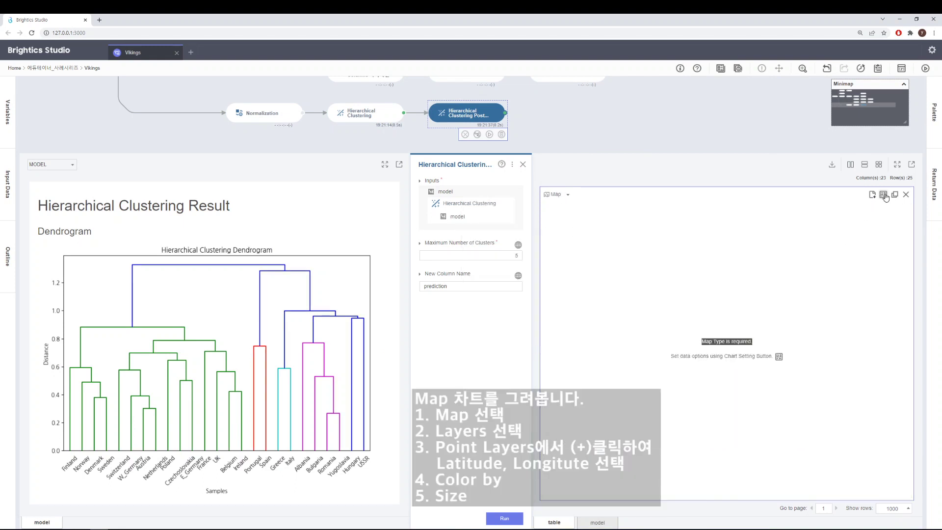
{"action": "left_click", "coordinate": [883, 195]}
{"action": "left_click", "coordinate": [868, 236]}
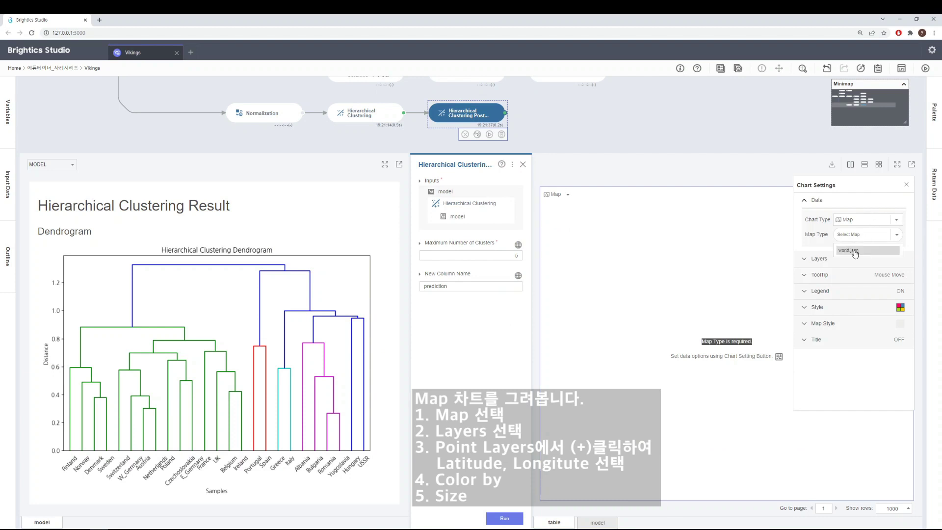
{"action": "left_click", "coordinate": [855, 251]}
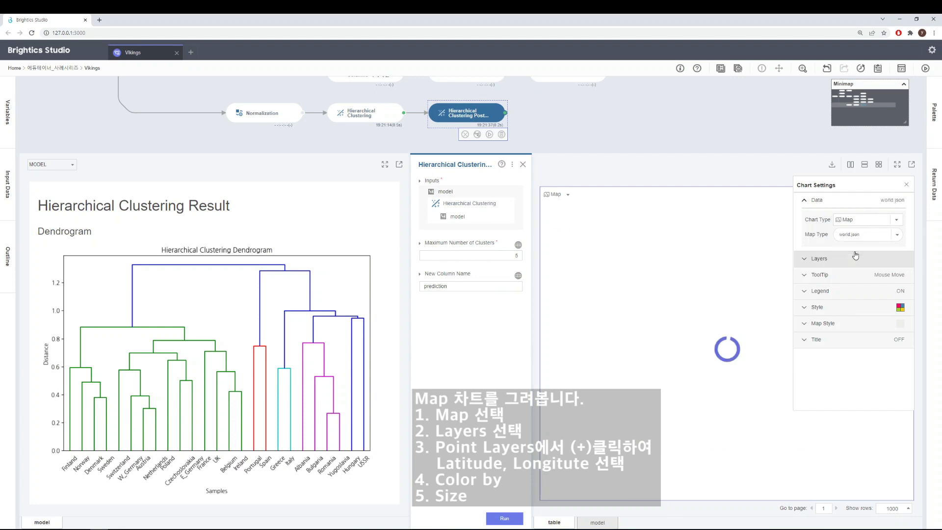
Add a point layer to the map using the Latitude and Longitude columns as coordinates
{"action": "left_click", "coordinate": [824, 265]}
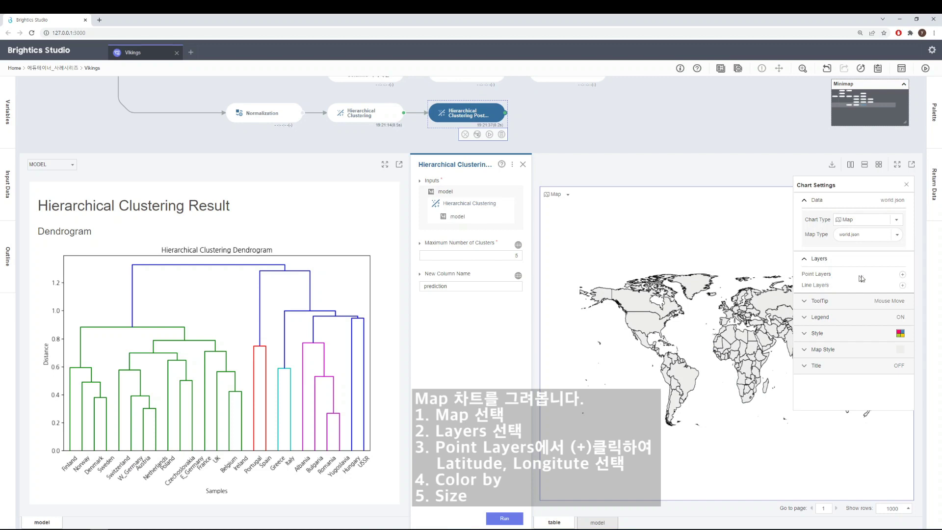
{"action": "left_click", "coordinate": [902, 275]}
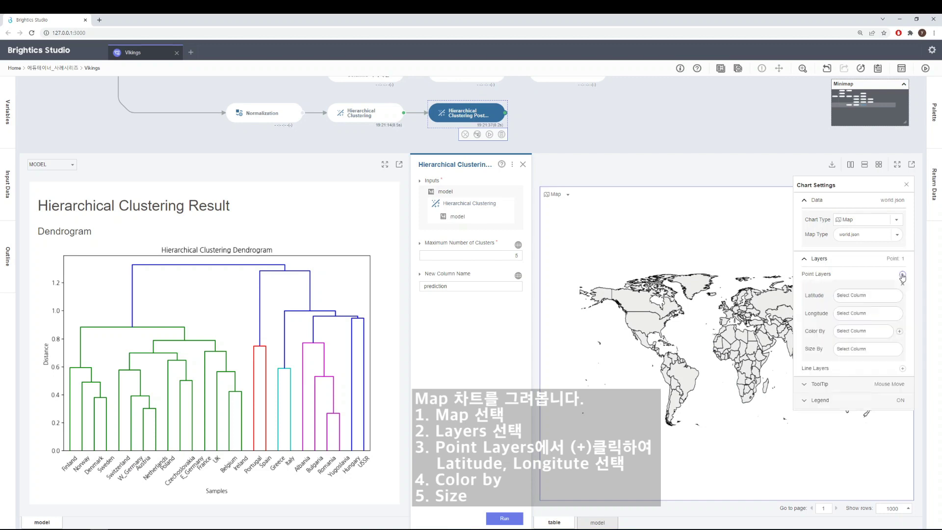
{"action": "left_click", "coordinate": [867, 296]}
{"action": "left_click_drag", "start_coordinate": [822, 355], "coordinate": [822, 404]}
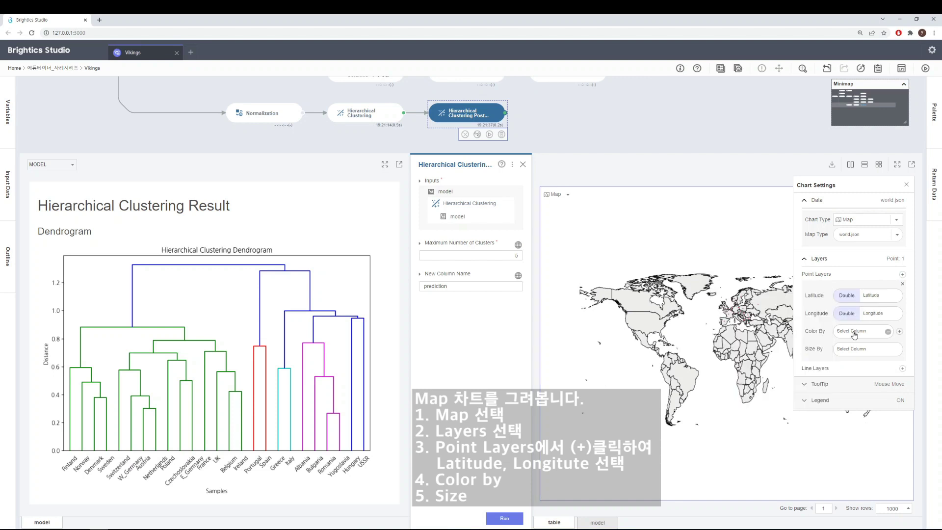
Color the map's points by the prediction column
{"action": "left_click", "coordinate": [854, 332]}
{"action": "scroll", "coordinate": [823, 400], "scroll_direction": "up", "scroll_amount": 3}
{"action": "left_click_drag", "start_coordinate": [823, 399], "coordinate": [819, 466]}
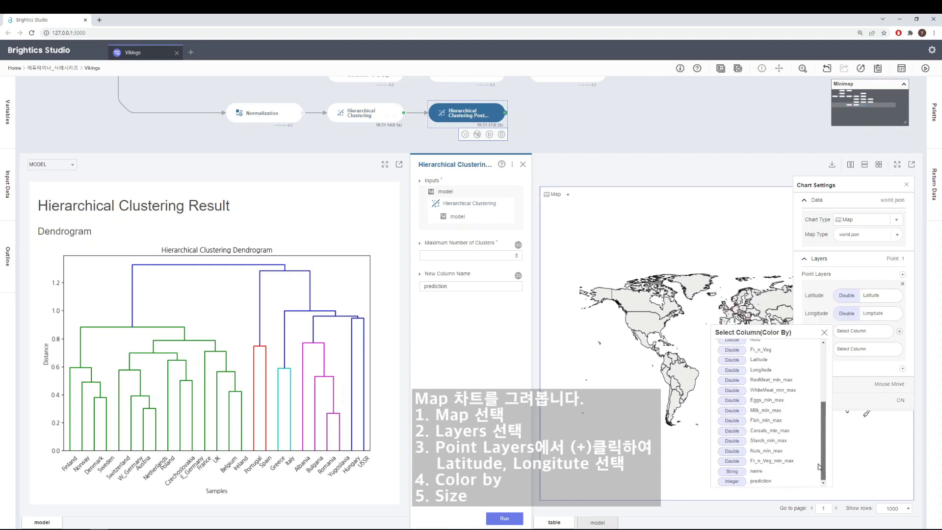
{"action": "left_click", "coordinate": [770, 481]}
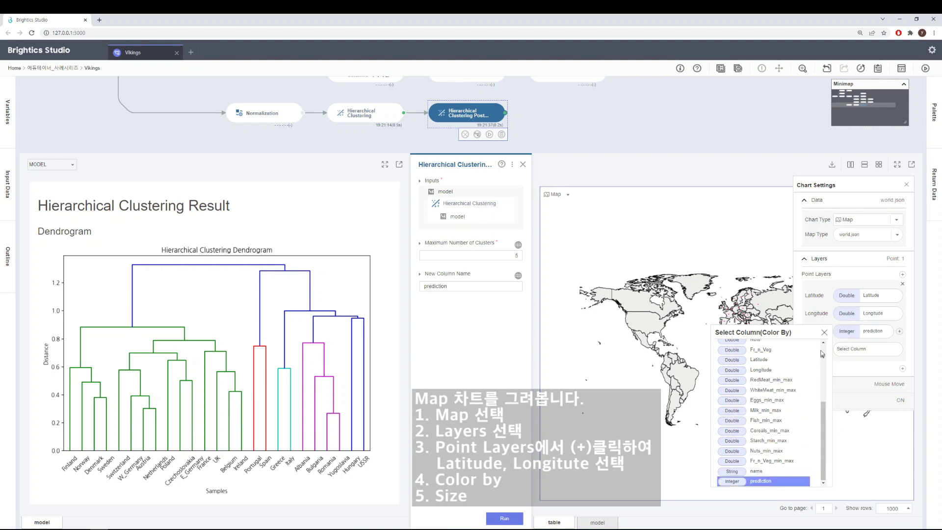
{"action": "left_click", "coordinate": [825, 333]}
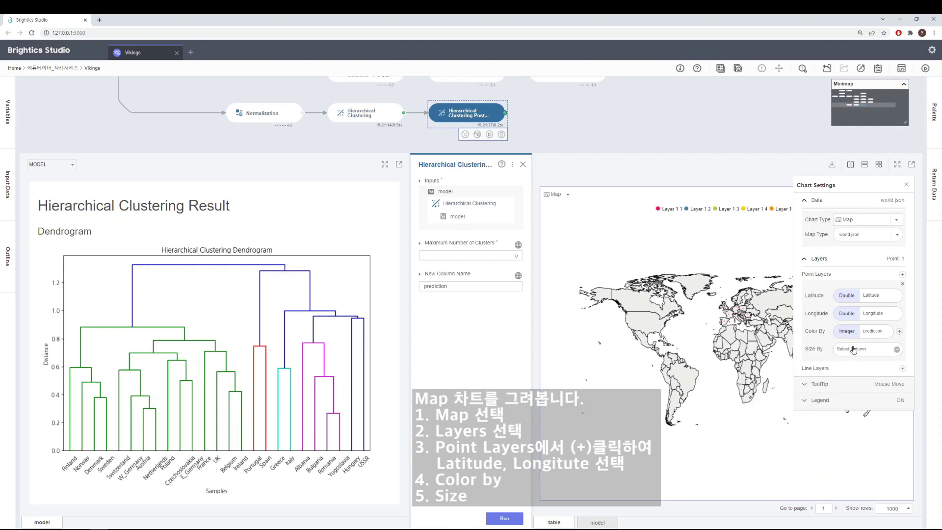
Size the map's points by the average of Eggs and close the chart settings
{"action": "left_click", "coordinate": [854, 349]}
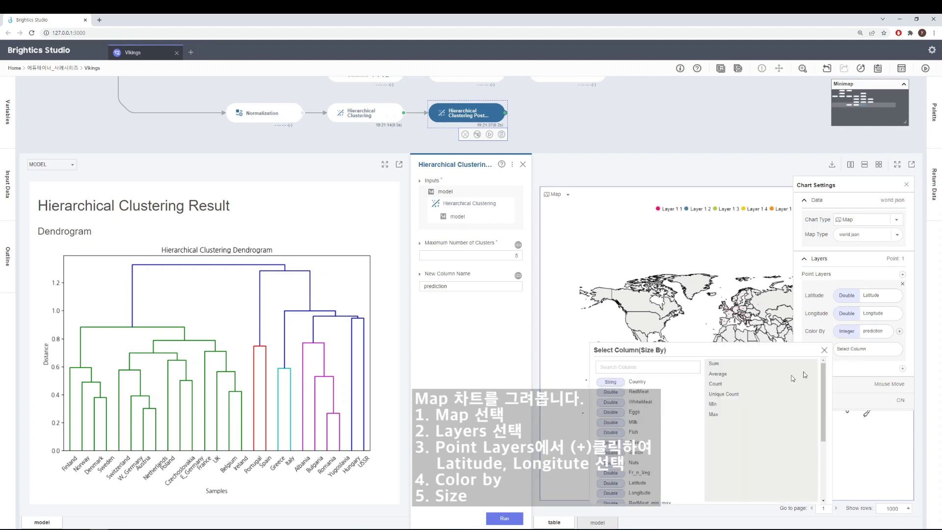
{"action": "left_click", "coordinate": [634, 413]}
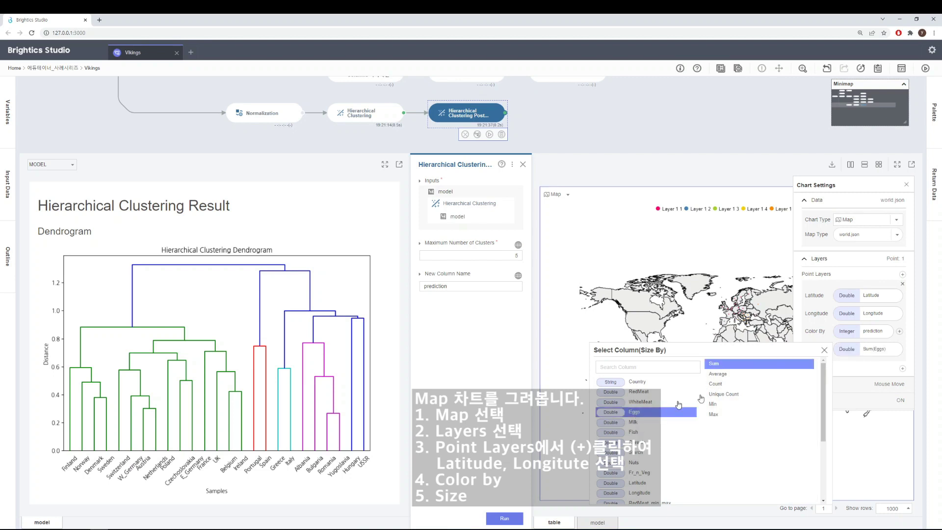
{"action": "left_click", "coordinate": [727, 374]}
{"action": "left_click", "coordinate": [824, 351]}
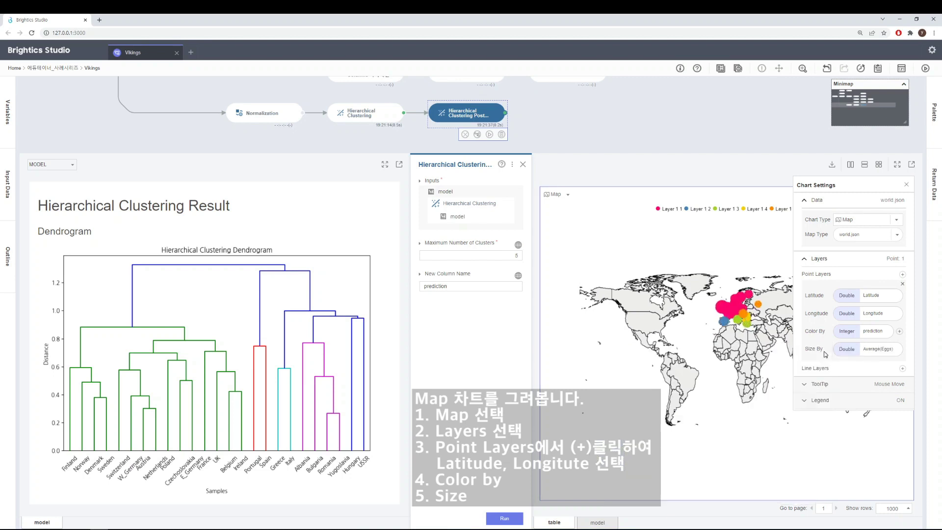
{"action": "left_click", "coordinate": [905, 185]}
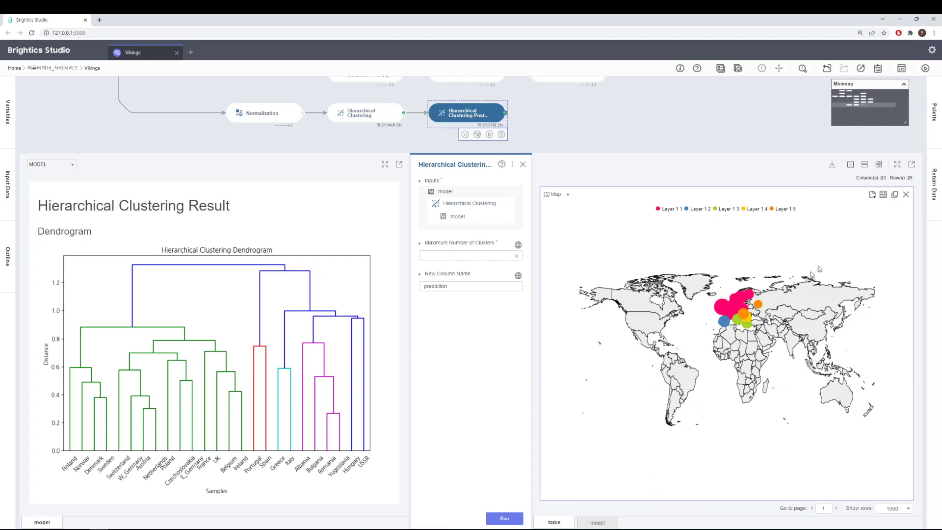
Examine the normalized clusters of the European countries on the map at close range
{"action": "scroll", "coordinate": [734, 326], "scroll_direction": "up", "scroll_amount": 4}
{"action": "scroll", "coordinate": [735, 326], "scroll_direction": "up", "scroll_amount": 3}
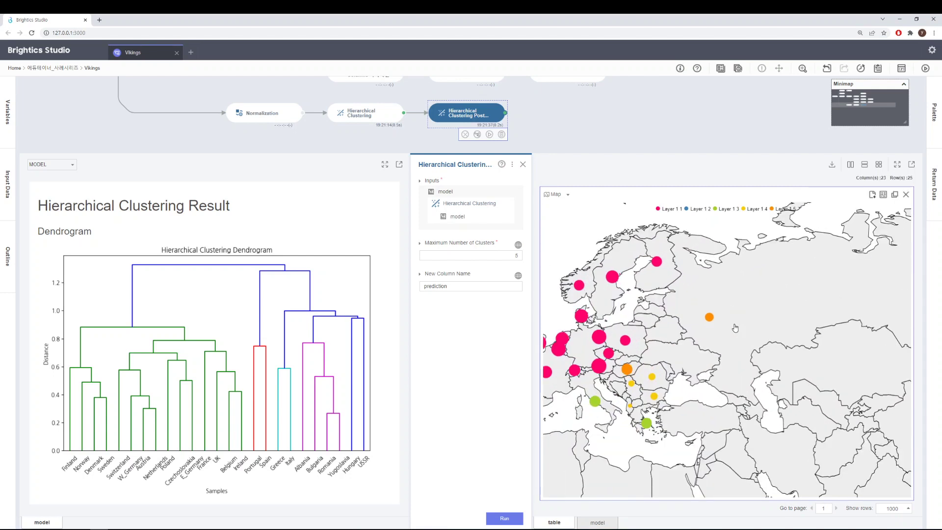
{"action": "scroll", "coordinate": [782, 354], "scroll_direction": "up", "scroll_amount": 4}
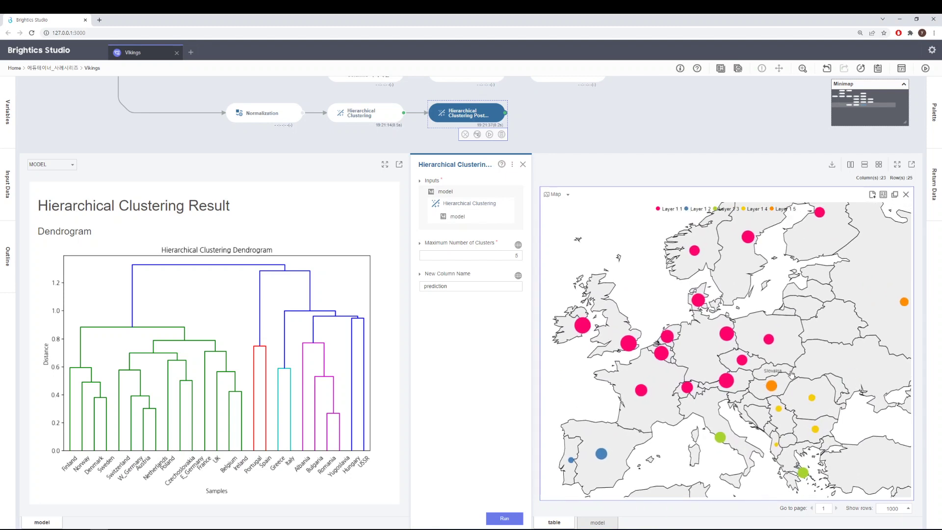
{"action": "scroll", "coordinate": [766, 371], "scroll_direction": "down", "scroll_amount": 1}
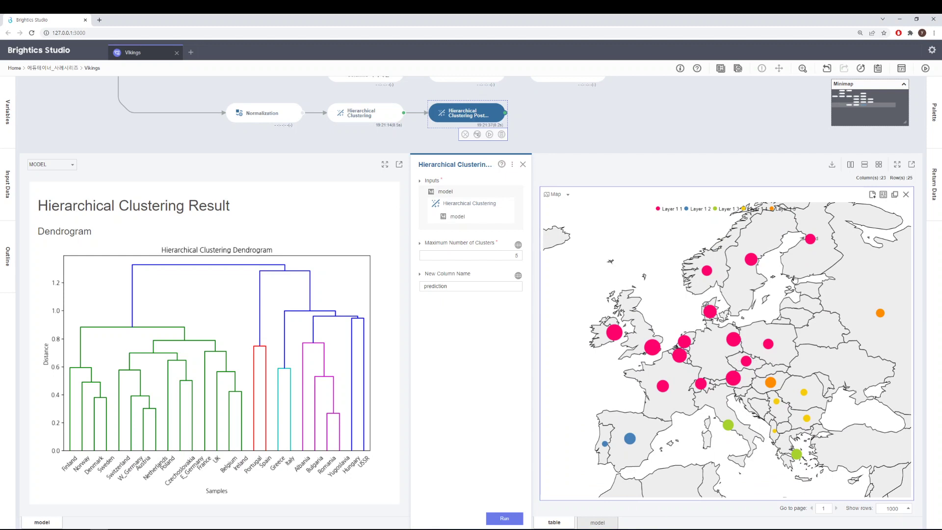
{"action": "left_click_drag", "start_coordinate": [776, 382], "coordinate": [773, 369]}
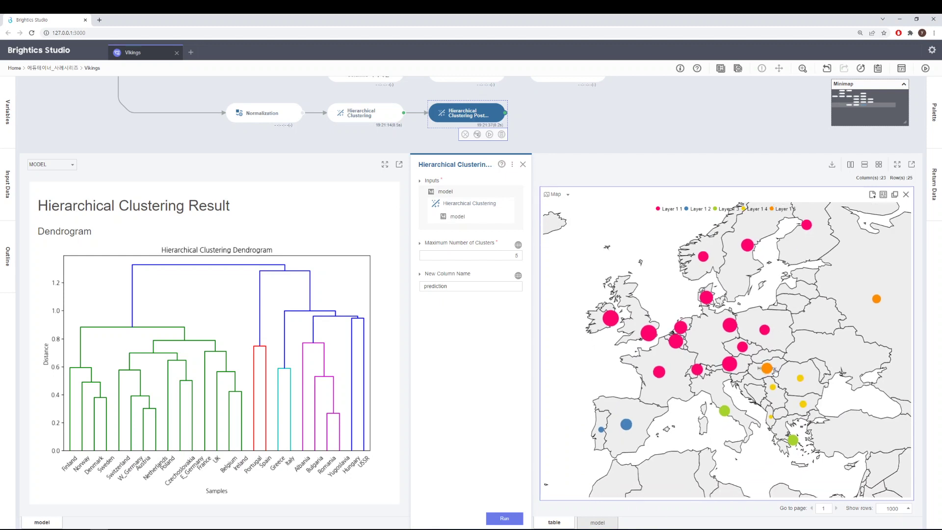
{"action": "left_click_drag", "start_coordinate": [801, 240], "coordinate": [793, 271]}
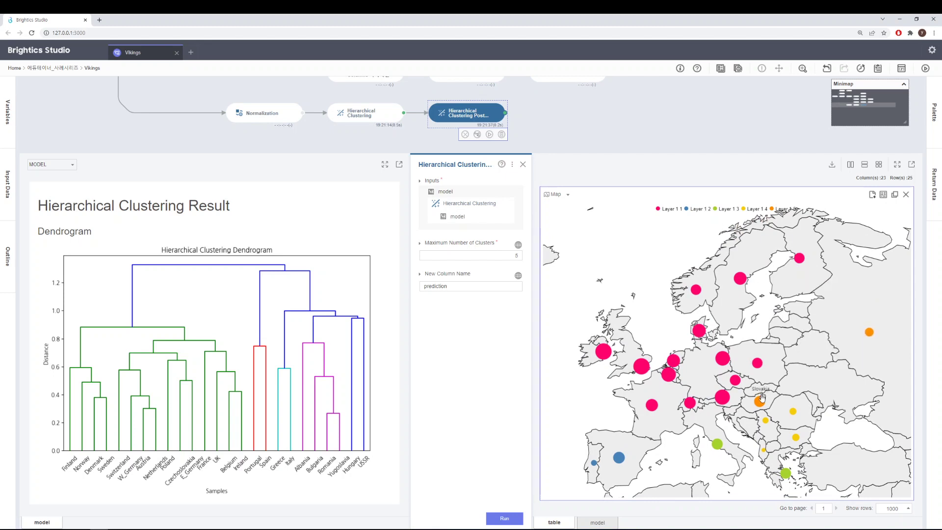
Check the average Eggs values of Greece, Spain, Portugal and Austria on the normalized cluster map
{"action": "mouse_move", "coordinate": [759, 402]}
{"action": "left_click_drag", "start_coordinate": [775, 459], "coordinate": [749, 417]}
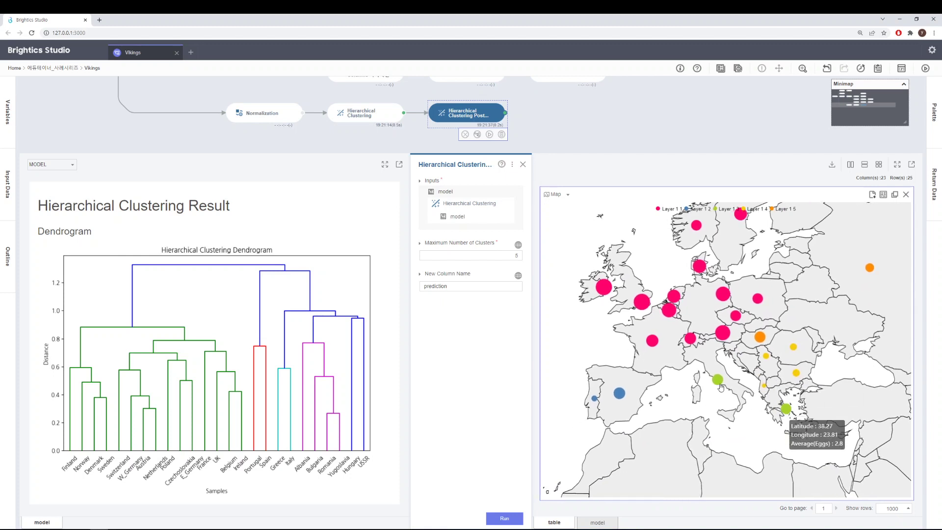
{"action": "mouse_move", "coordinate": [619, 395]}
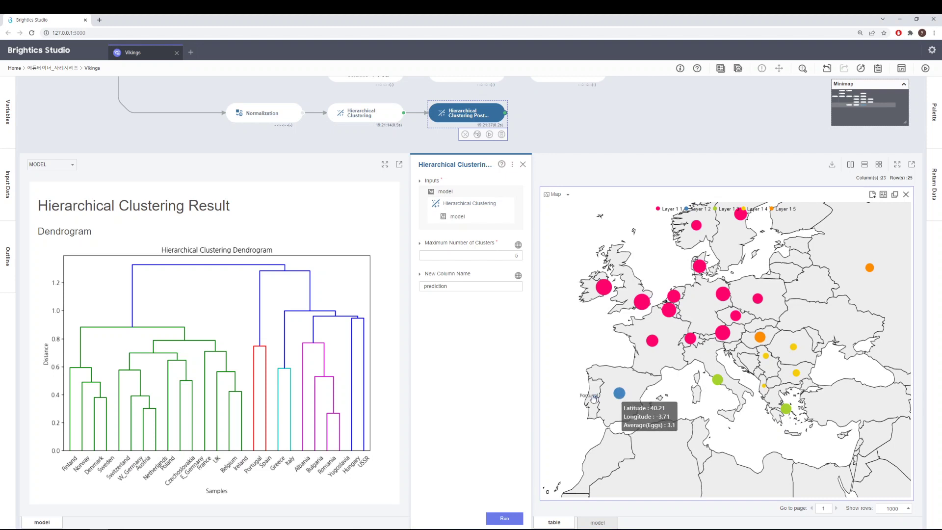
{"action": "scroll", "coordinate": [719, 369], "scroll_direction": "down", "scroll_amount": 2}
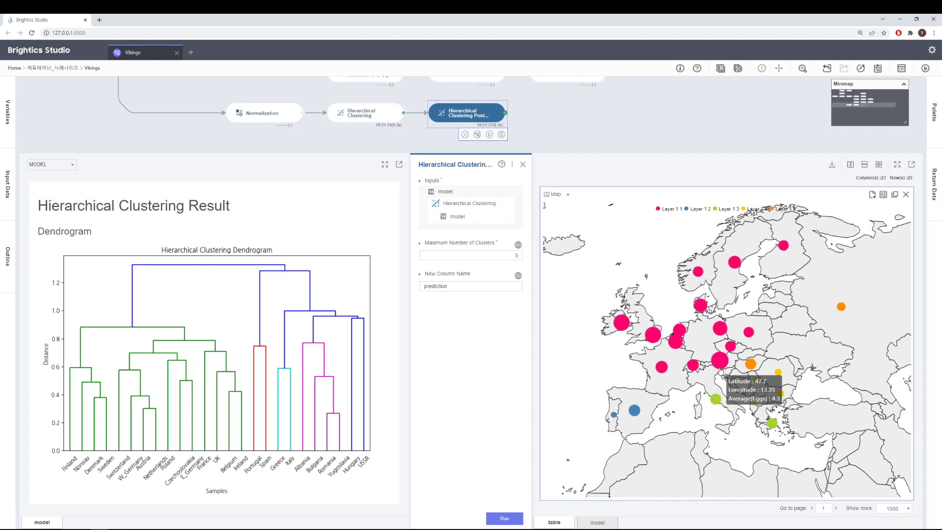
{"action": "left_click_drag", "start_coordinate": [705, 365], "coordinate": [735, 373]}
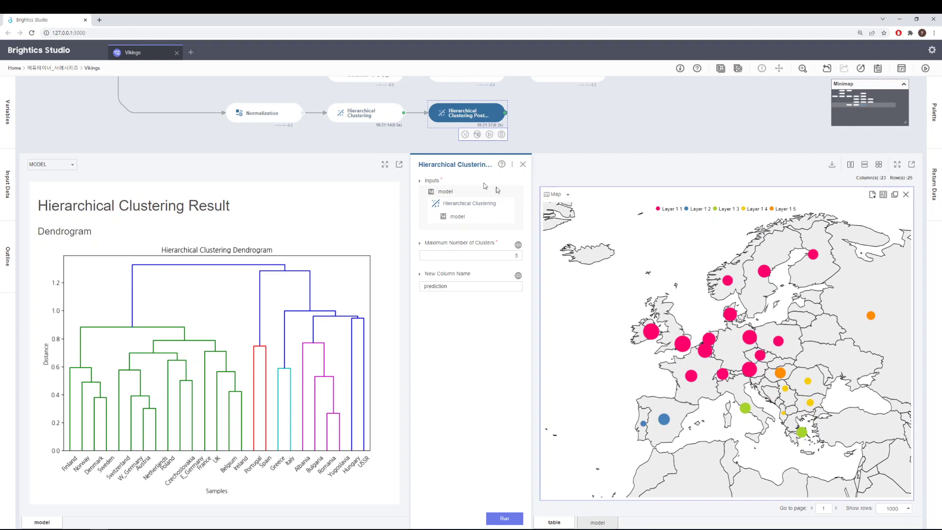
Review the Normalization function's input columns and MinMaxScaler setting, and close its settings
{"action": "mouse_move", "coordinate": [274, 116]}
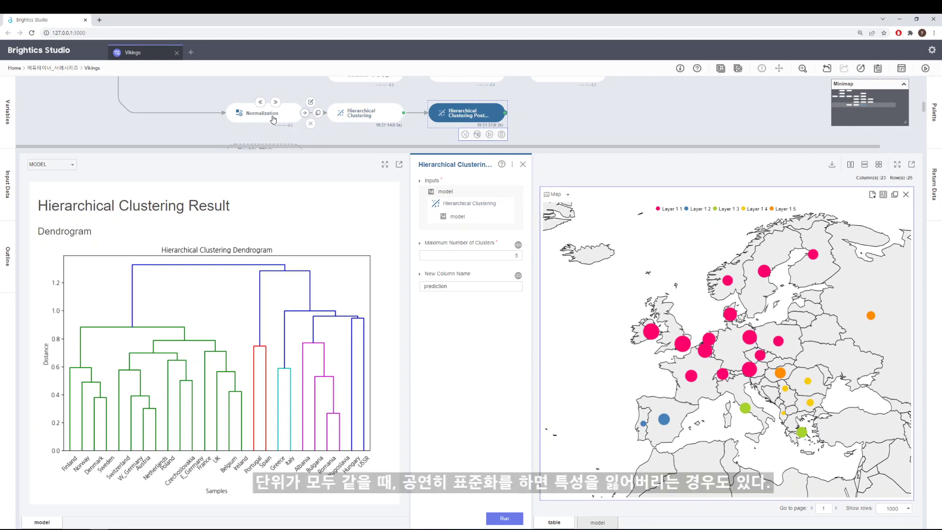
{"action": "left_click", "coordinate": [274, 119]}
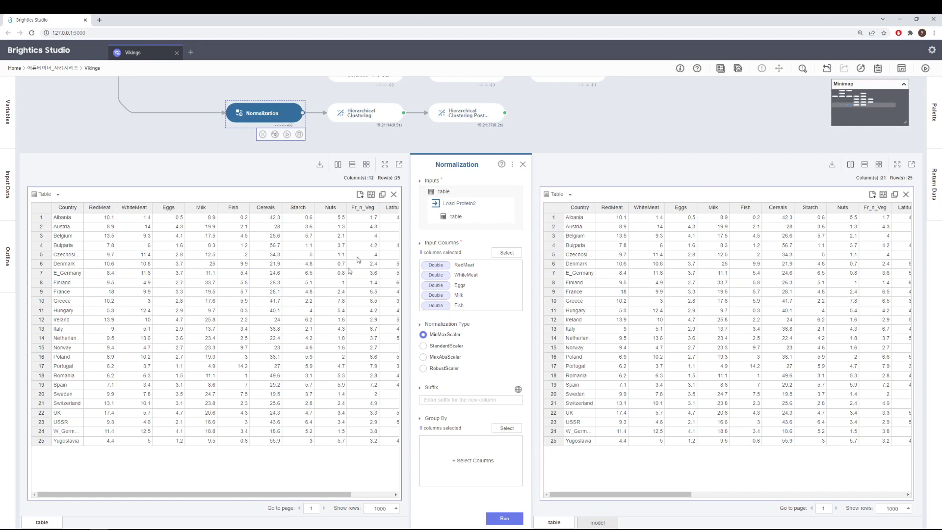
{"action": "left_click", "coordinate": [523, 164]}
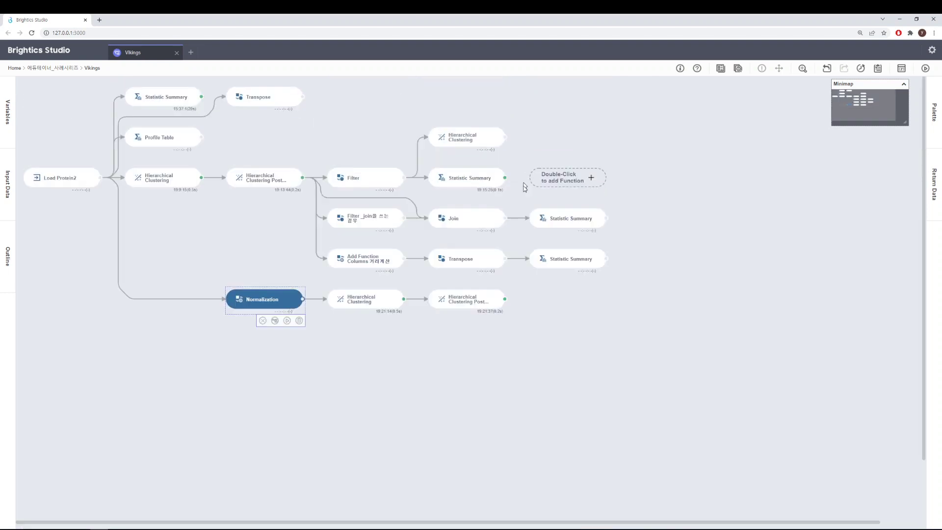
Open the Hierarchical Clustering Post Process result for the unnormalized data and examine Europe on its cluster map
{"action": "left_click", "coordinate": [64, 179]}
{"action": "scroll", "coordinate": [289, 147], "scroll_direction": "down", "scroll_amount": 3}
{"action": "left_click", "coordinate": [290, 124]}
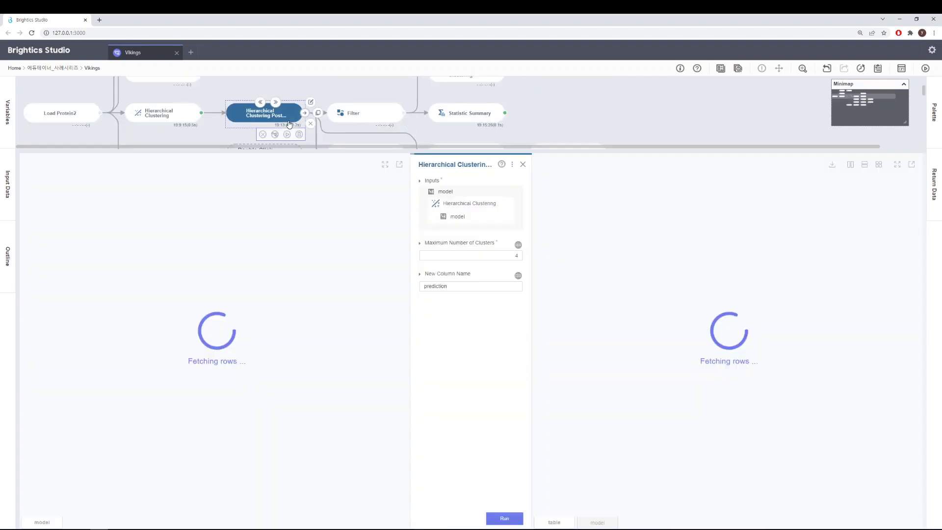
{"action": "scroll", "coordinate": [713, 365], "scroll_direction": "up", "scroll_amount": 5}
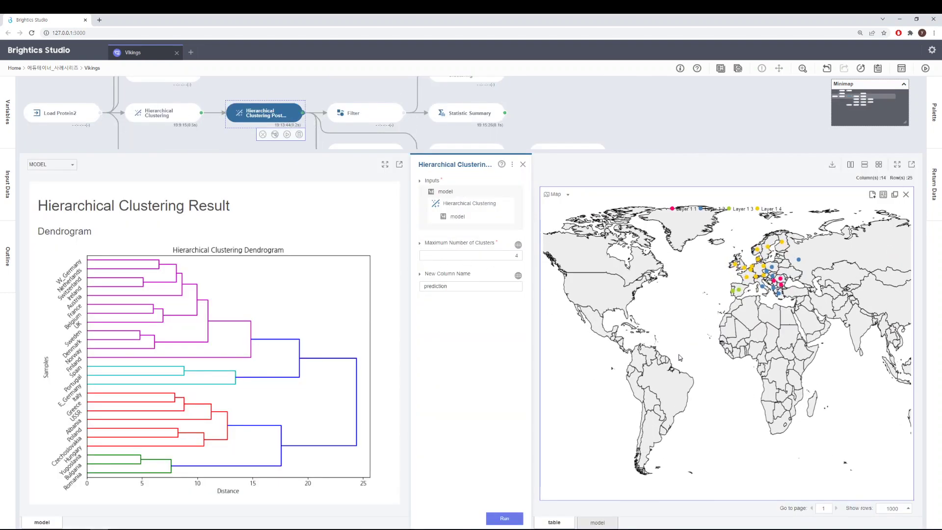
{"action": "left_click_drag", "start_coordinate": [697, 425], "coordinate": [552, 480]}
{"action": "left_click_drag", "start_coordinate": [578, 443], "coordinate": [616, 474]}
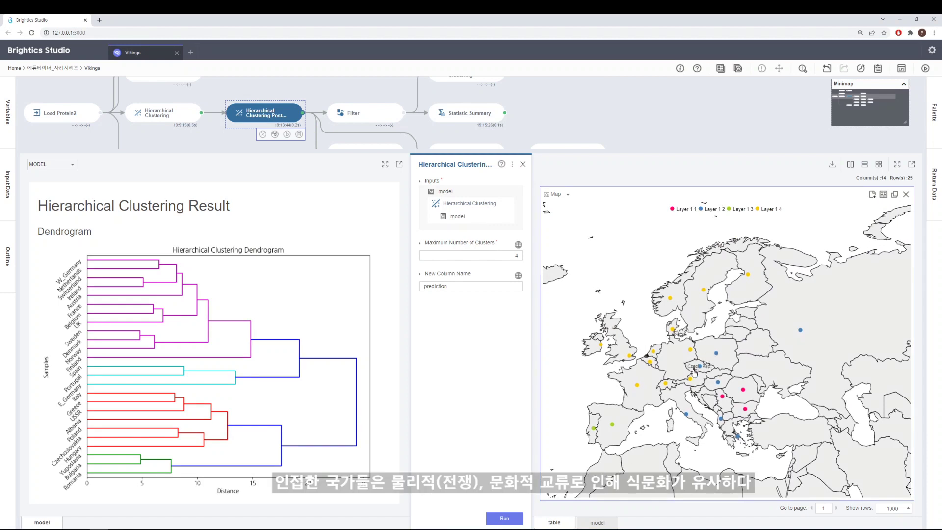
{"action": "left_click_drag", "start_coordinate": [691, 370], "coordinate": [732, 354]}
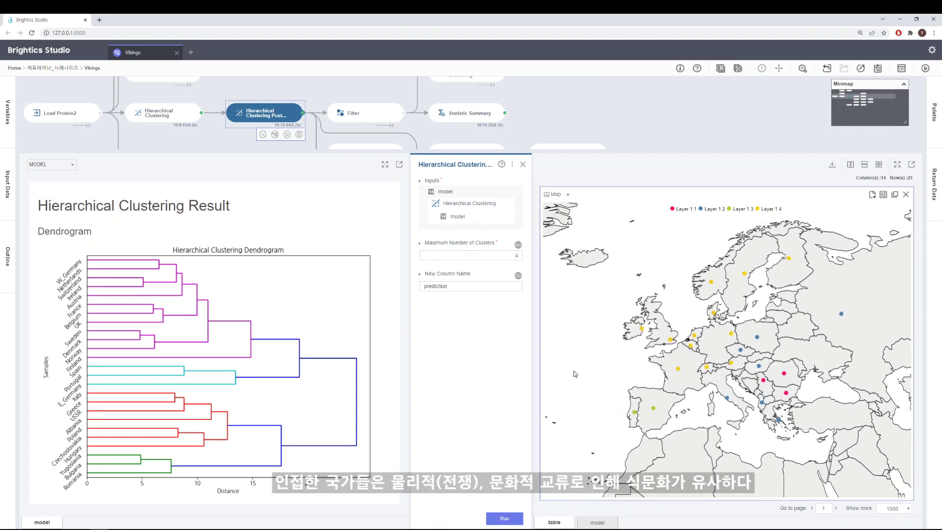
Set the maximum number of clusters to 5 for the unnormalized data and run the post process
{"action": "left_click", "coordinate": [671, 430]}
{"action": "double_click", "coordinate": [510, 255]}
{"action": "left_click", "coordinate": [510, 519]}
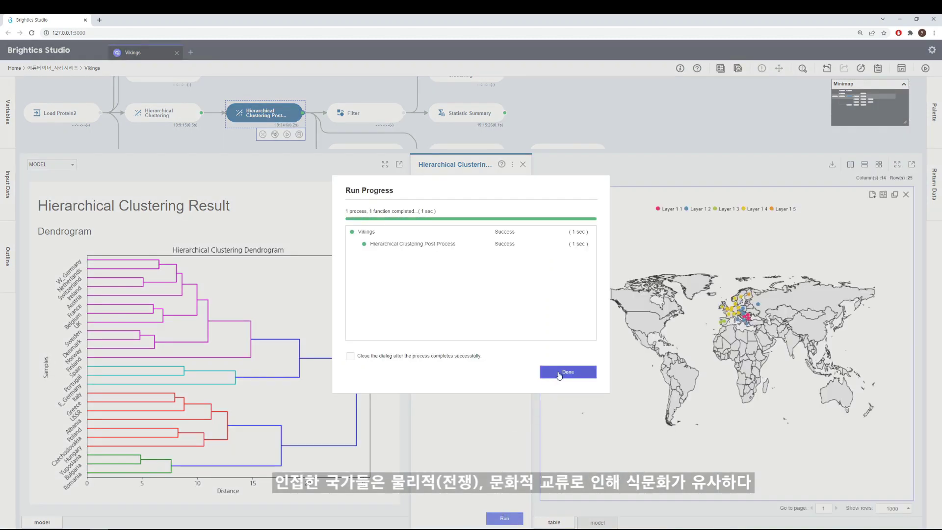
{"action": "left_click", "coordinate": [545, 375]}
Examine how the five unnormalized clusters are distributed across Europe on the map, including Finland and Central Europe
{"action": "scroll", "coordinate": [660, 355], "scroll_direction": "up", "scroll_amount": 2}
{"action": "scroll", "coordinate": [755, 275], "scroll_direction": "up", "scroll_amount": 4}
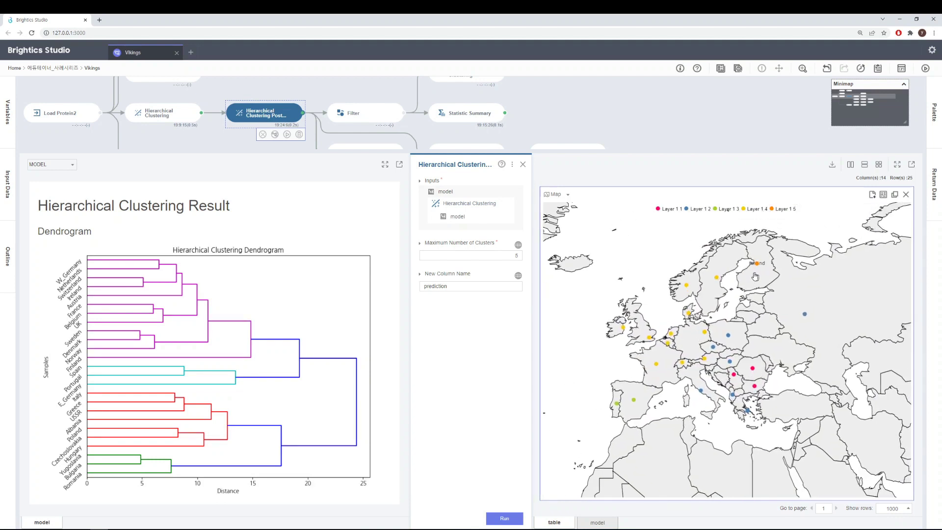
{"action": "scroll", "coordinate": [711, 351], "scroll_direction": "up", "scroll_amount": 1}
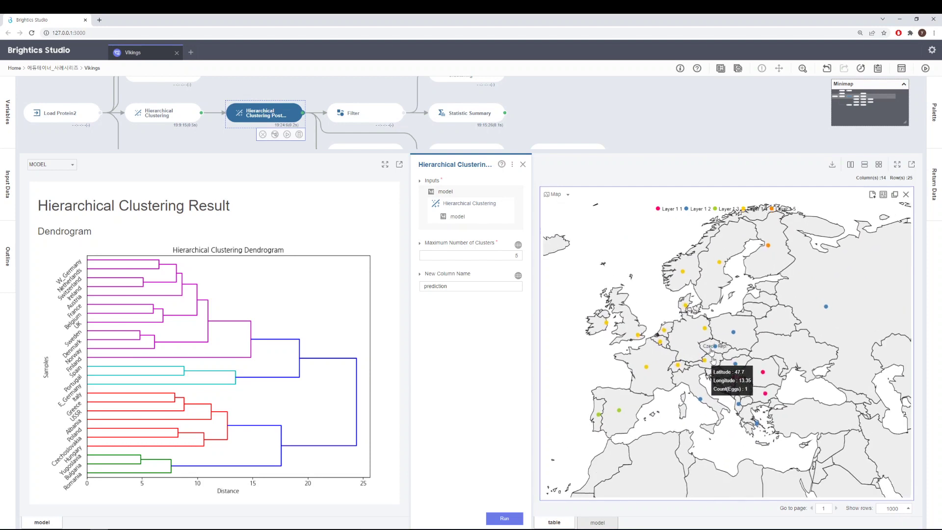
{"action": "left_click_drag", "start_coordinate": [712, 351], "coordinate": [739, 379]}
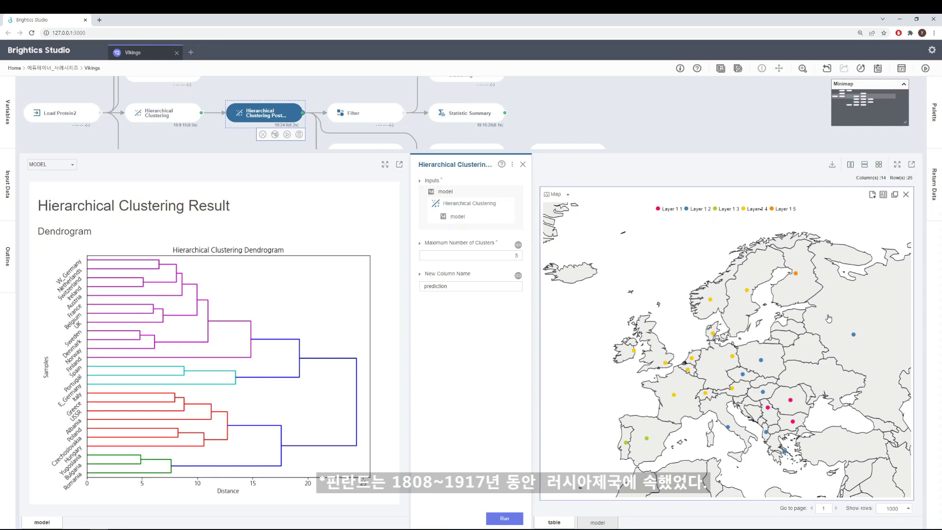
{"action": "scroll", "coordinate": [828, 318], "scroll_direction": "up", "scroll_amount": 1}
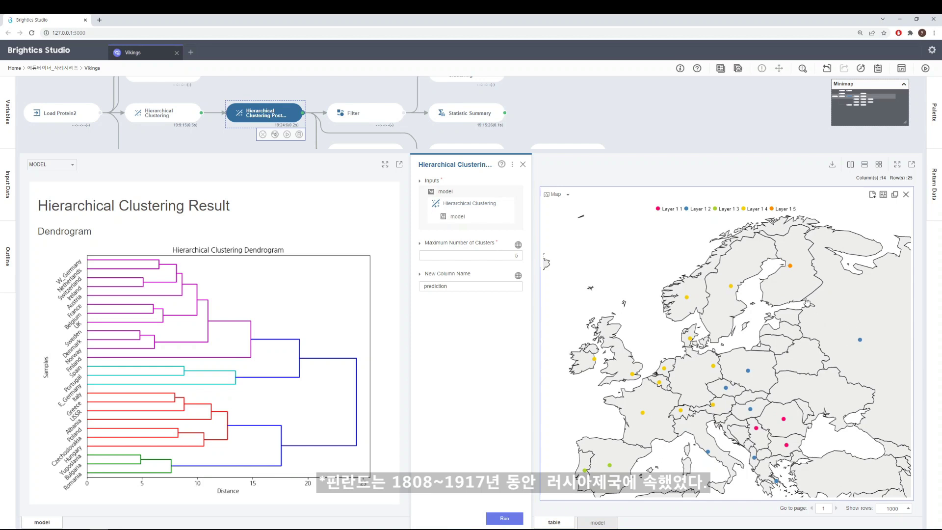
{"action": "left_click_drag", "start_coordinate": [745, 321], "coordinate": [770, 300]}
{"action": "left_click_drag", "start_coordinate": [767, 335], "coordinate": [762, 355]}
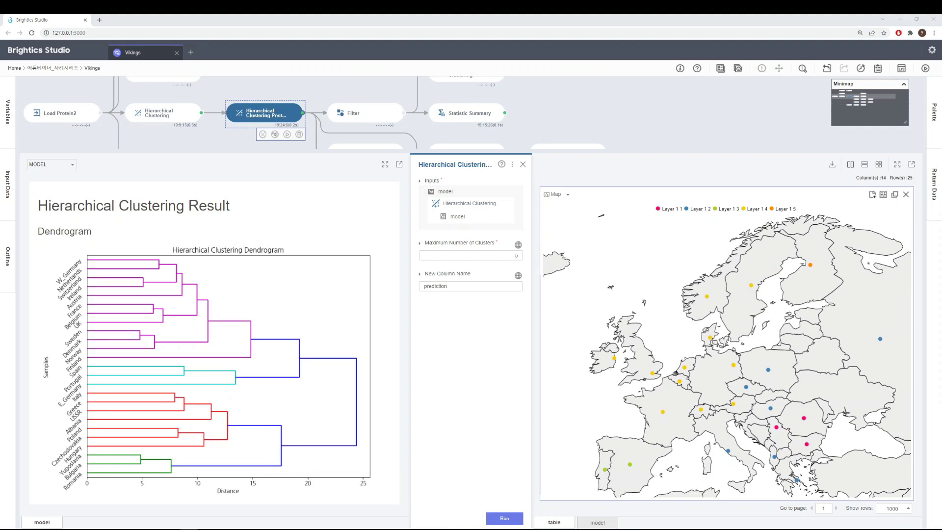
Switch to the PowerPoint presentation with the "*Vikings – History of Blood" slide
{"action": "key", "text": "alt+Tab"}
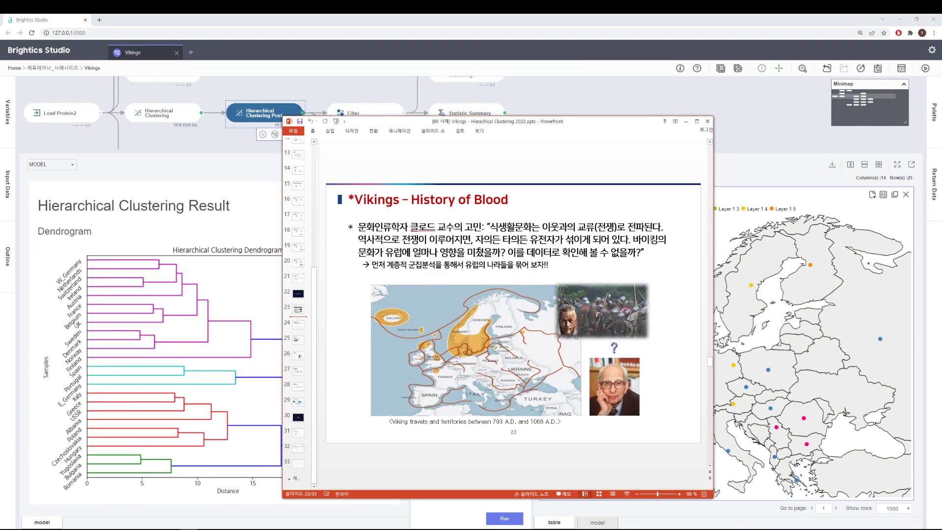